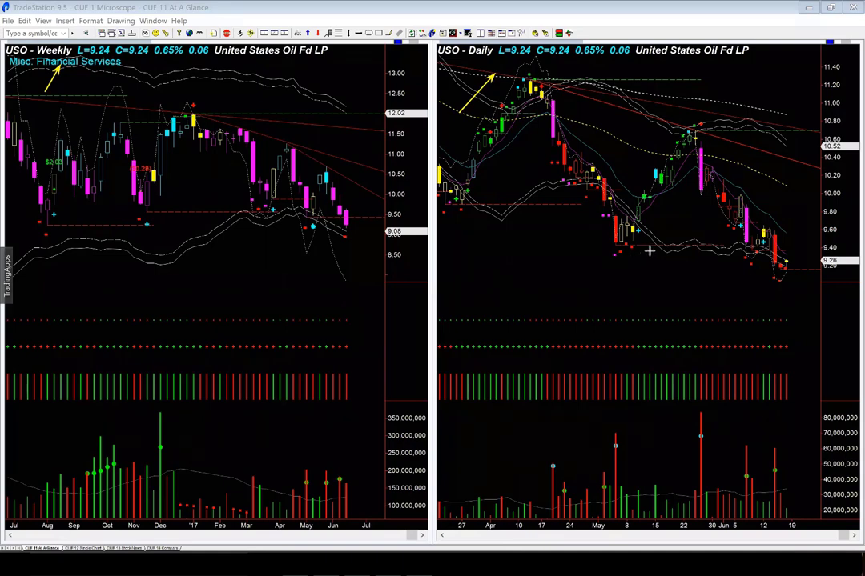
Draw arrows on the USO daily chart along the May low, around the 12 June candles and down the latest decline, and clear them
{"action": "left_click_drag", "start_coordinate": [635, 251], "coordinate": [732, 250]}
{"action": "left_click_drag", "start_coordinate": [748, 269], "coordinate": [764, 253]}
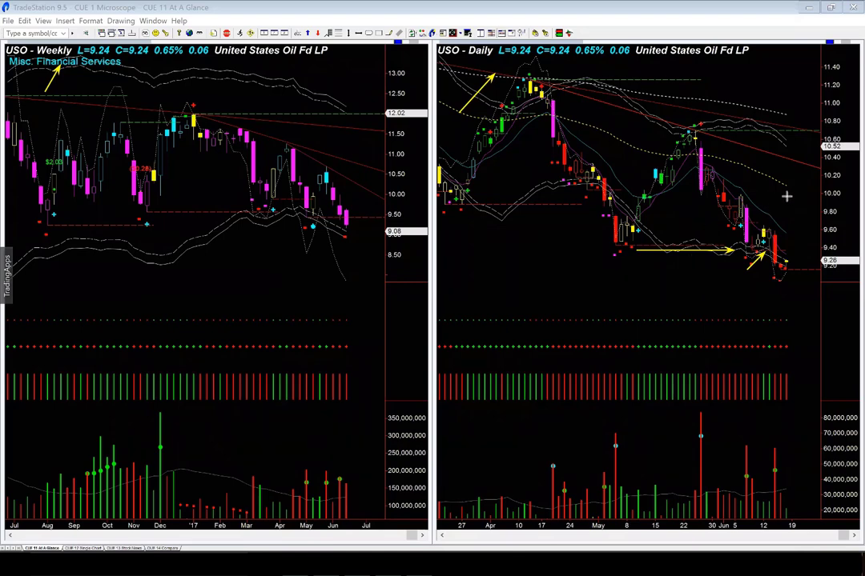
{"action": "left_click", "coordinate": [785, 197]}
{"action": "left_click", "coordinate": [769, 221]}
{"action": "left_click_drag", "start_coordinate": [784, 230], "coordinate": [796, 271]}
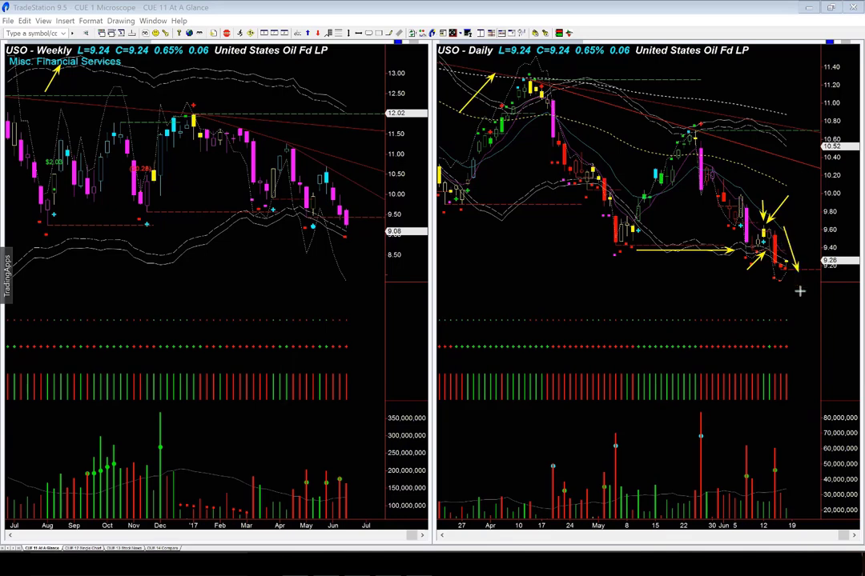
{"action": "key", "text": "ctrl+z"}
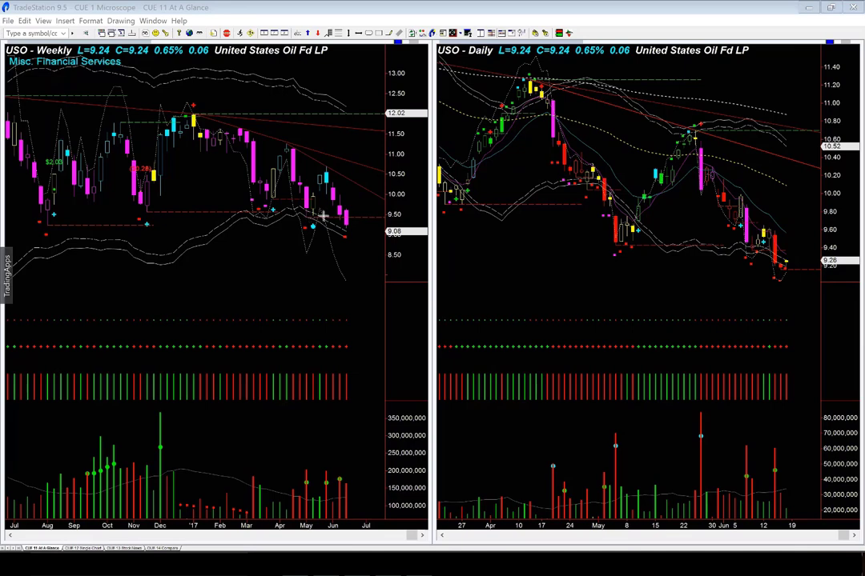
Trace the drop below the previous low and the rebound with arrows on the USO weekly and daily charts, and clear the arrows
{"action": "left_click_drag", "start_coordinate": [326, 210], "coordinate": [344, 234]}
{"action": "left_click_drag", "start_coordinate": [269, 222], "coordinate": [317, 223]}
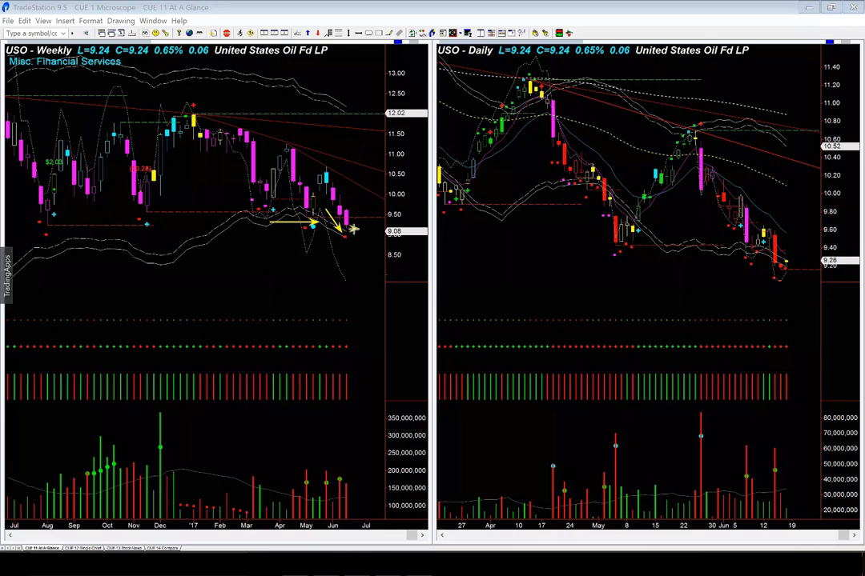
{"action": "left_click_drag", "start_coordinate": [351, 229], "coordinate": [364, 210]}
{"action": "mouse_move", "coordinate": [729, 241]}
{"action": "left_mouse_down"}
{"action": "mouse_move", "coordinate": [775, 278]}
{"action": "mouse_move", "coordinate": [804, 245]}
{"action": "left_mouse_up"}
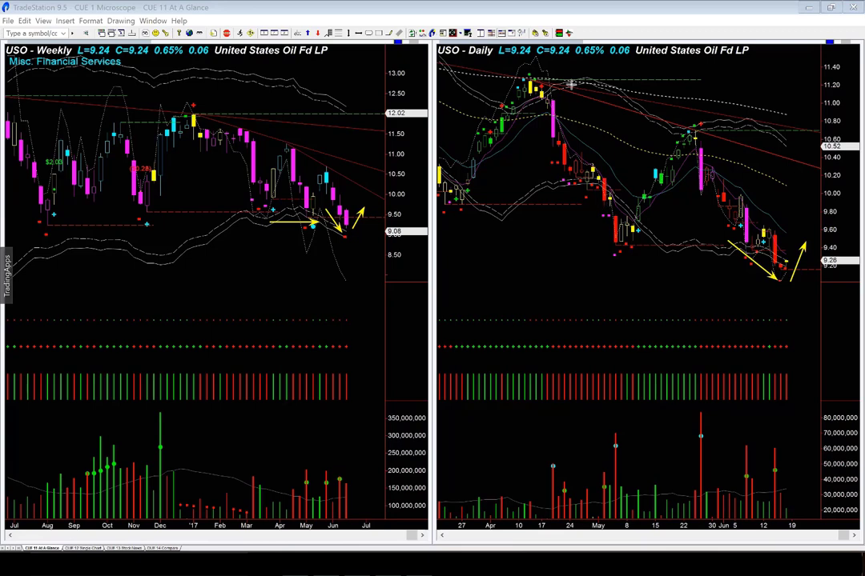
{"action": "key", "text": "Escape"}
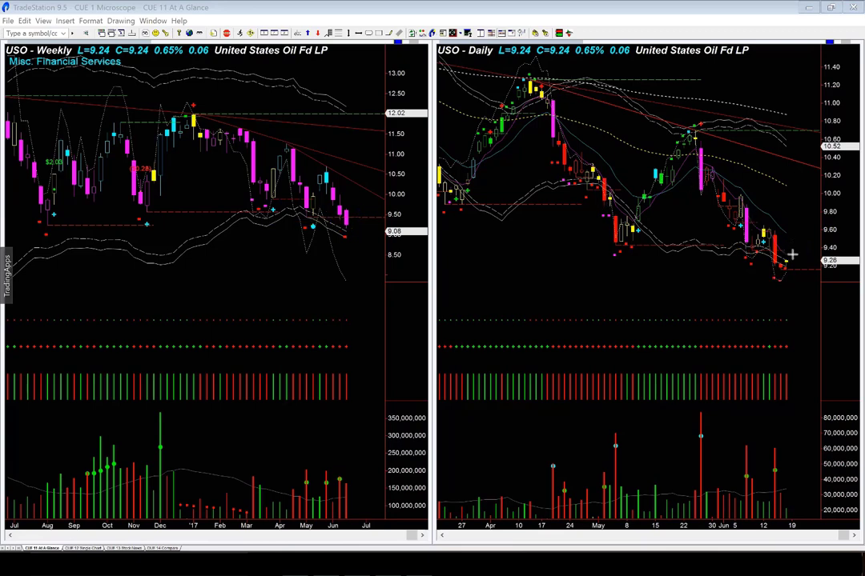
Draw a short horizontal arrow from the latest USO daily candle and remove it
{"action": "mouse_move", "coordinate": [792, 254]}
{"action": "left_mouse_down"}
{"action": "mouse_move", "coordinate": [799, 227]}
{"action": "mouse_move", "coordinate": [817, 255]}
{"action": "left_mouse_up"}
{"action": "key", "text": "ctrl+z"}
{"action": "key", "text": "ctrl+z"}
Change the weekly and daily charts to the symbol GLD
{"action": "left_click", "coordinate": [299, 286]}
{"action": "type", "text": "g"}
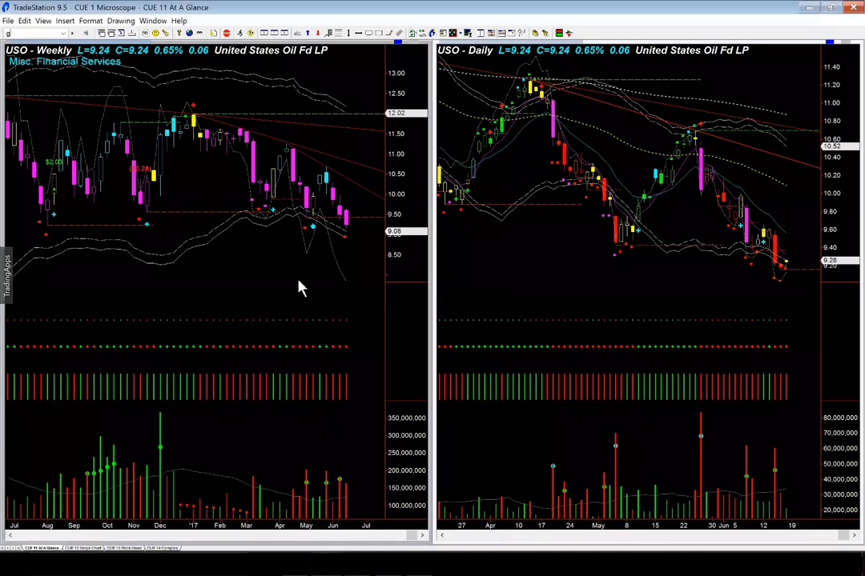
{"action": "type", "text": "ld"}
{"action": "key", "text": "Return"}
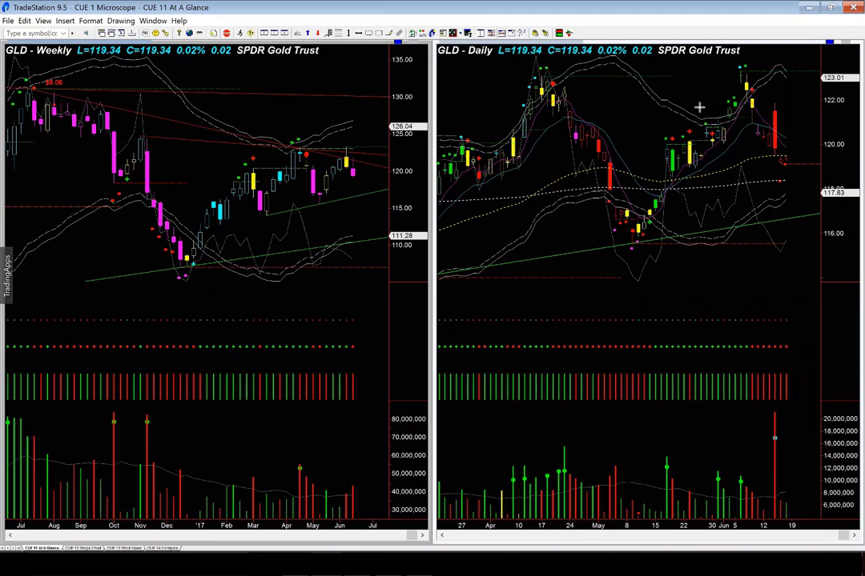
Draw arrows along the late-May to early-June rise on the GLD daily chart and clear them
{"action": "left_click_drag", "start_coordinate": [687, 129], "coordinate": [729, 80]}
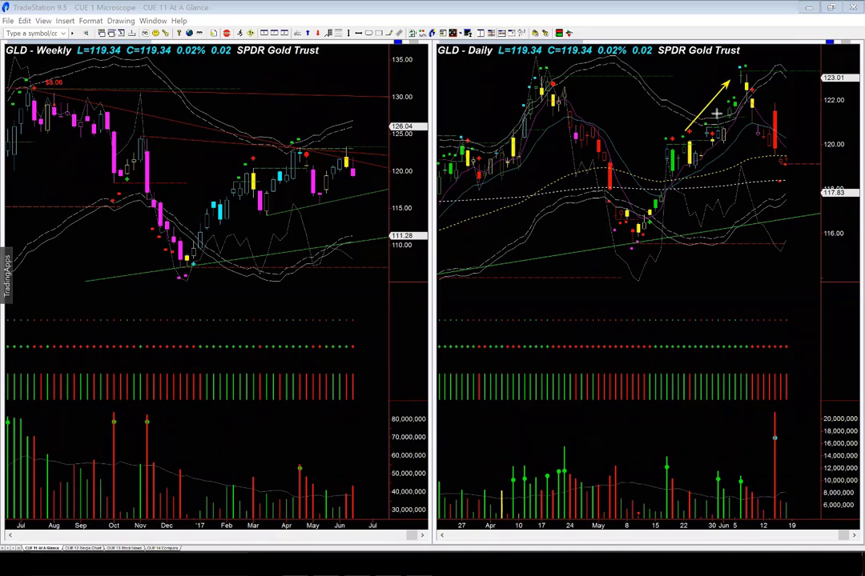
{"action": "left_click_drag", "start_coordinate": [708, 123], "coordinate": [725, 113]}
{"action": "key", "text": "Escape"}
Mark GLD's previous high on both charts and the early-June push up and reversal on the daily chart with arrows, and clear them
{"action": "left_click_drag", "start_coordinate": [658, 72], "coordinate": [759, 71]}
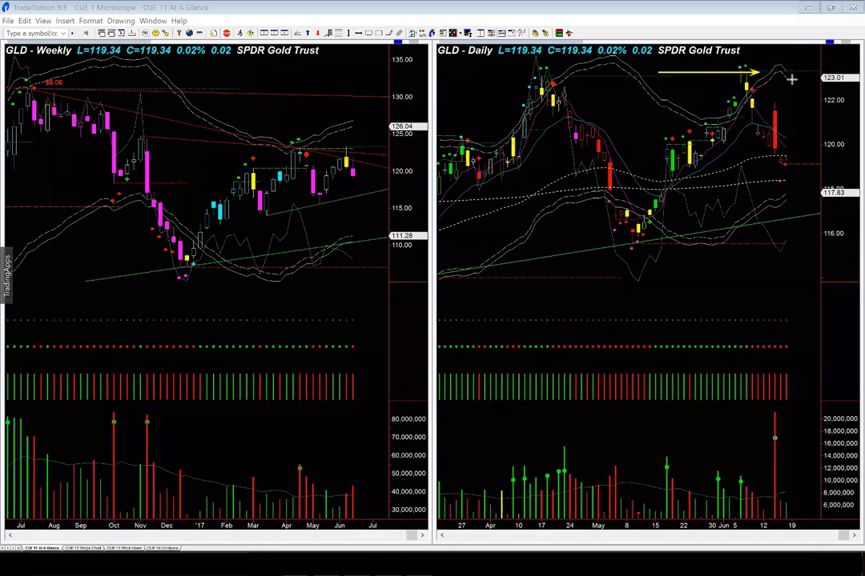
{"action": "left_click_drag", "start_coordinate": [331, 148], "coordinate": [386, 148]}
{"action": "mouse_move", "coordinate": [709, 96]}
{"action": "left_mouse_down"}
{"action": "mouse_move", "coordinate": [736, 63]}
{"action": "mouse_move", "coordinate": [775, 80]}
{"action": "left_mouse_up"}
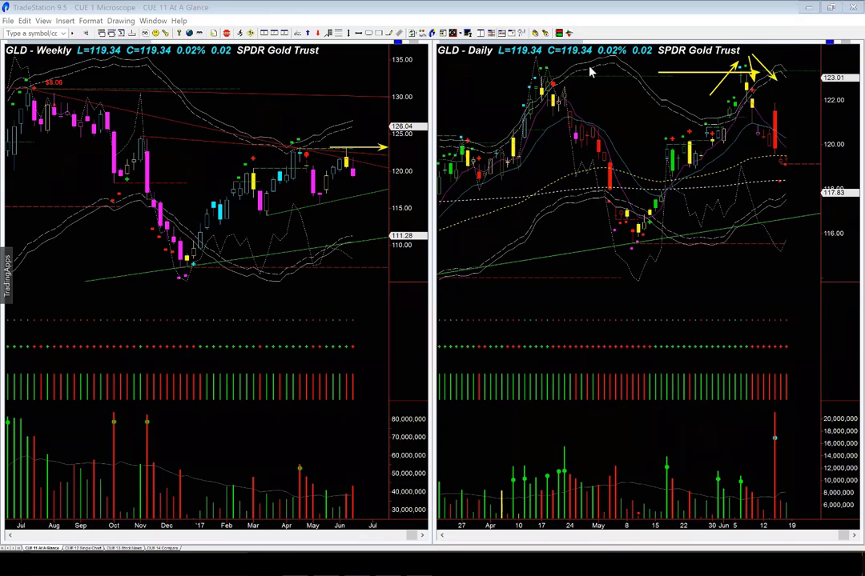
{"action": "key", "text": "Delete"}
Draw arrows on the GLD daily chart at the reversal candle below the June high and along the following decline
{"action": "left_click_drag", "start_coordinate": [794, 61], "coordinate": [755, 86]}
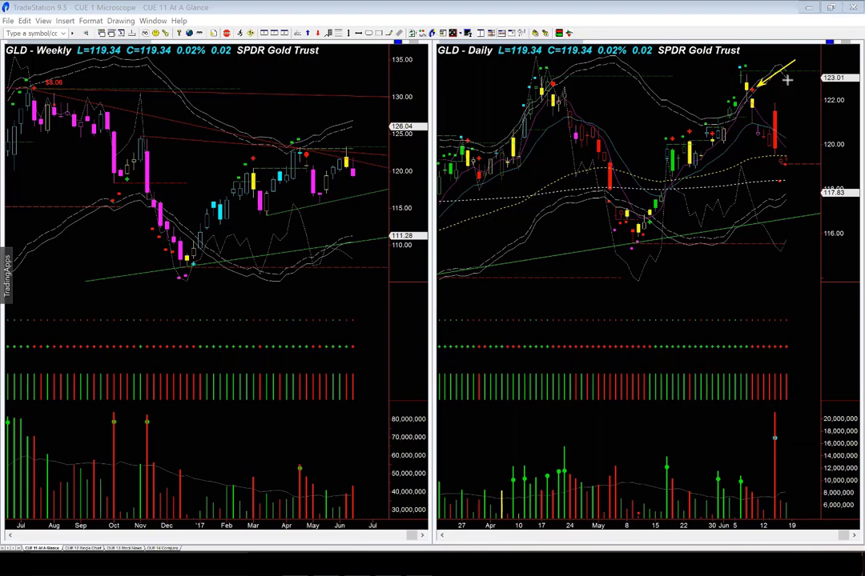
{"action": "mouse_move", "coordinate": [787, 78]}
{"action": "left_mouse_down"}
{"action": "mouse_move", "coordinate": [756, 99]}
{"action": "mouse_move", "coordinate": [747, 128]}
{"action": "left_mouse_up"}
{"action": "mouse_move", "coordinate": [776, 99]}
{"action": "left_mouse_down"}
{"action": "mouse_move", "coordinate": [804, 131]}
{"action": "mouse_move", "coordinate": [807, 156]}
{"action": "left_mouse_up"}
Point arrows at the yellow reversal candles and the moving average beneath them on the GLD daily chart, and clear all arrows
{"action": "mouse_move", "coordinate": [795, 81]}
{"action": "left_mouse_down"}
{"action": "mouse_move", "coordinate": [751, 104]}
{"action": "mouse_move", "coordinate": [756, 98]}
{"action": "left_mouse_up"}
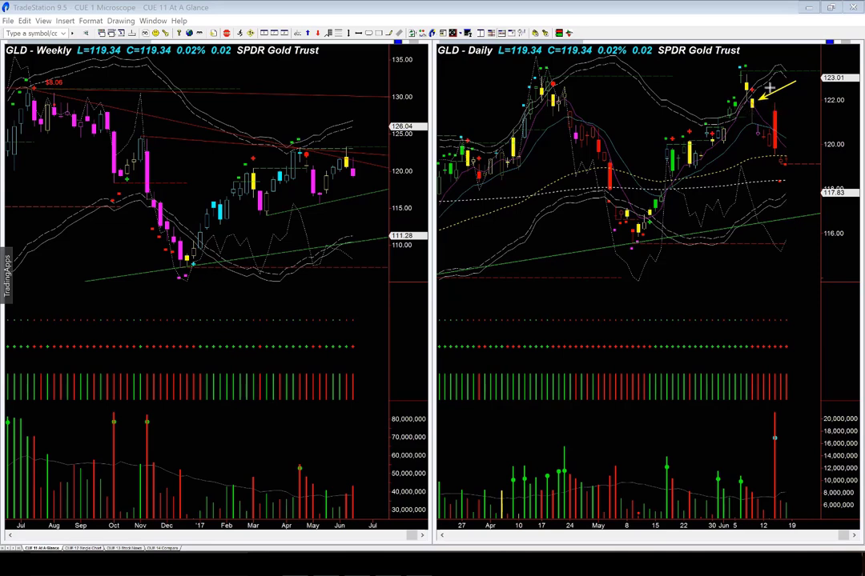
{"action": "left_click_drag", "start_coordinate": [771, 77], "coordinate": [752, 94]}
{"action": "left_click_drag", "start_coordinate": [737, 153], "coordinate": [752, 137]}
{"action": "left_click_drag", "start_coordinate": [736, 128], "coordinate": [757, 123]}
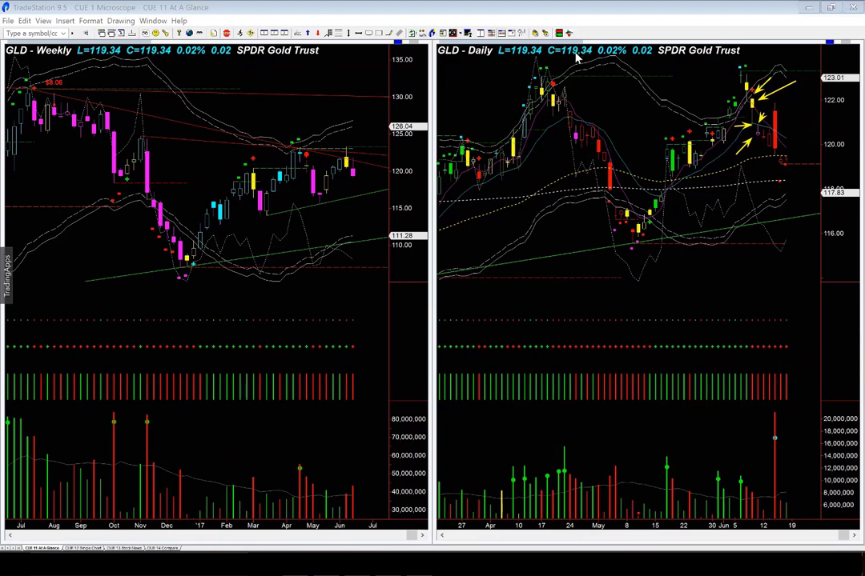
{"action": "key", "text": "e"}
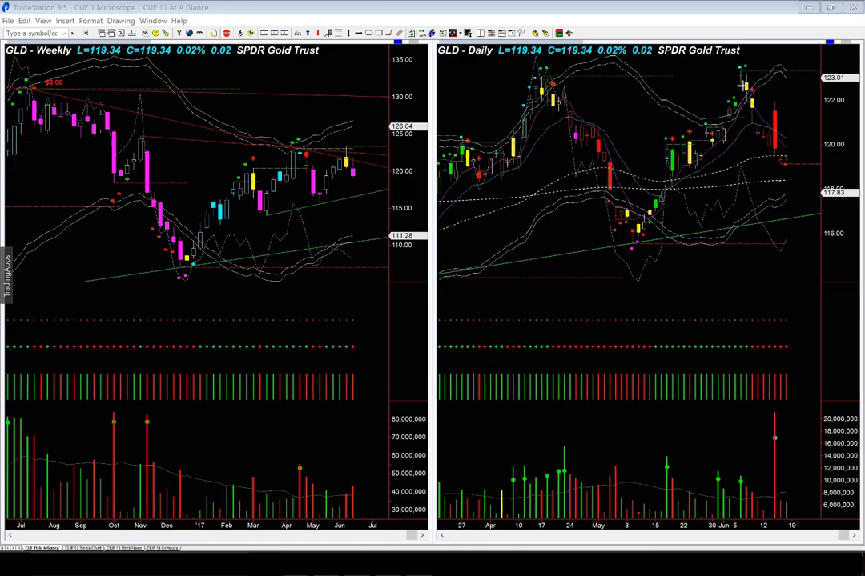
Trace the early-June rise to the high and the fall from it with two arrows on the GLD daily chart, and clear them
{"action": "mouse_move", "coordinate": [710, 87]}
{"action": "left_mouse_down"}
{"action": "mouse_move", "coordinate": [730, 66]}
{"action": "mouse_move", "coordinate": [798, 118]}
{"action": "left_mouse_up"}
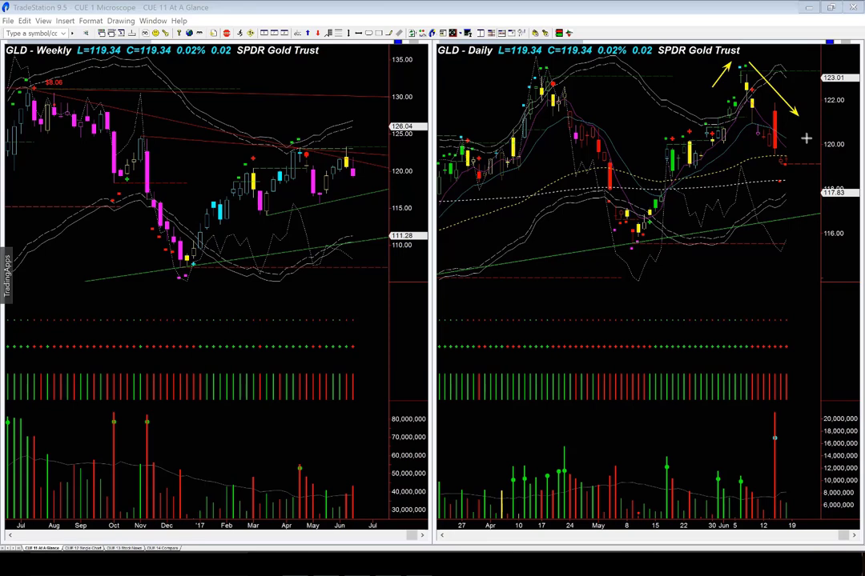
{"action": "key", "text": "Escape"}
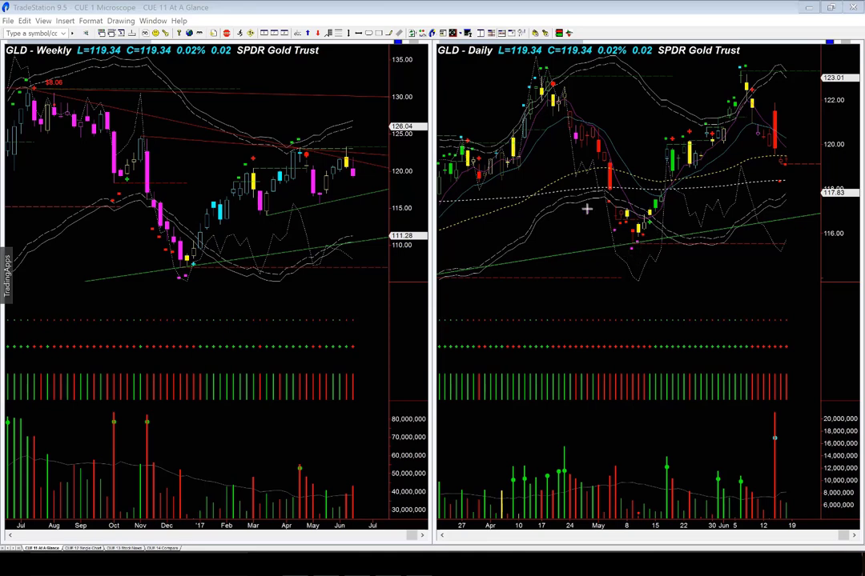
Trace GLD's V-shaped early-May low on the daily chart with two arrows and point another at the yellow late-May candle
{"action": "left_click_drag", "start_coordinate": [590, 207], "coordinate": [636, 264]}
{"action": "left_click", "coordinate": [654, 259]}
{"action": "left_click", "coordinate": [678, 215]}
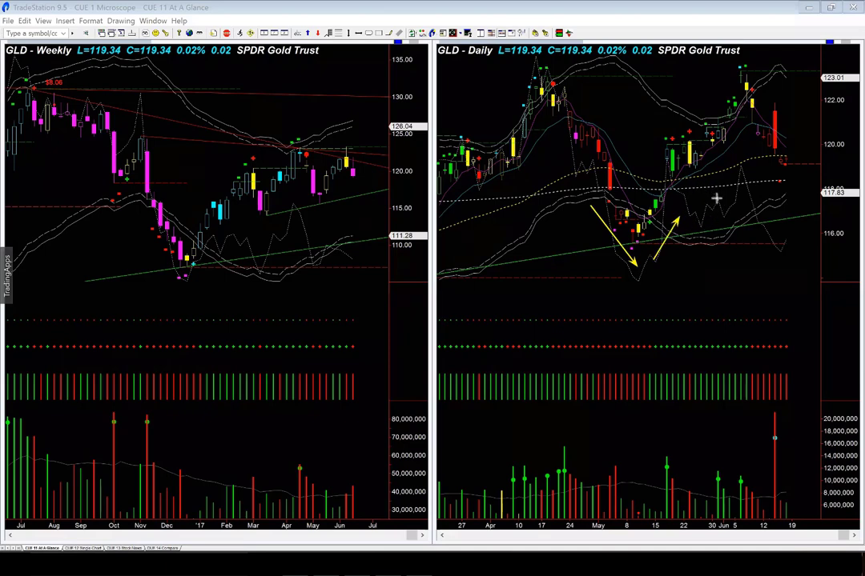
{"action": "left_click_drag", "start_coordinate": [719, 203], "coordinate": [701, 175]}
Mark the early-June peak, its reversal candles, the moving average and the previous high on the GLD daily chart, and clear all arrows
{"action": "left_click_drag", "start_coordinate": [771, 54], "coordinate": [797, 101]}
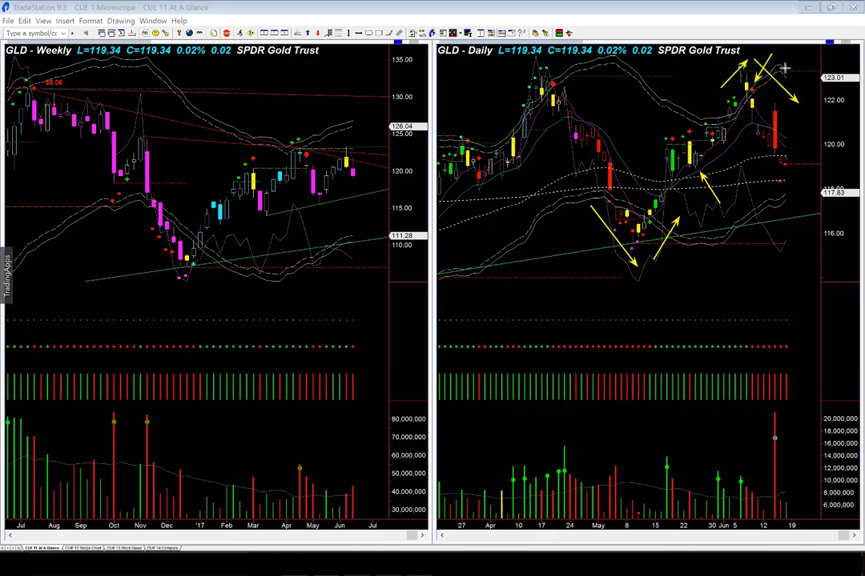
{"action": "left_click_drag", "start_coordinate": [781, 62], "coordinate": [759, 87]}
{"action": "left_click_drag", "start_coordinate": [727, 147], "coordinate": [752, 122]}
{"action": "left_click_drag", "start_coordinate": [688, 72], "coordinate": [757, 72]}
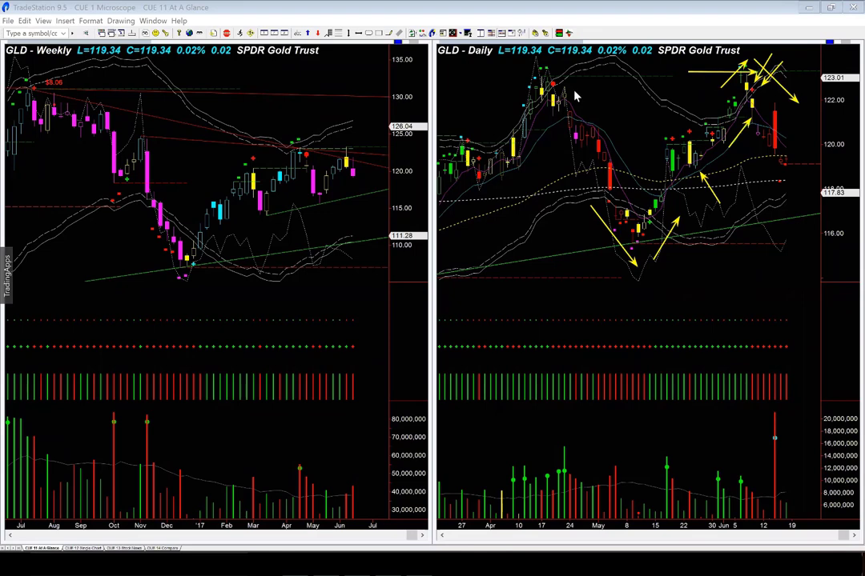
{"action": "key", "text": "Delete"}
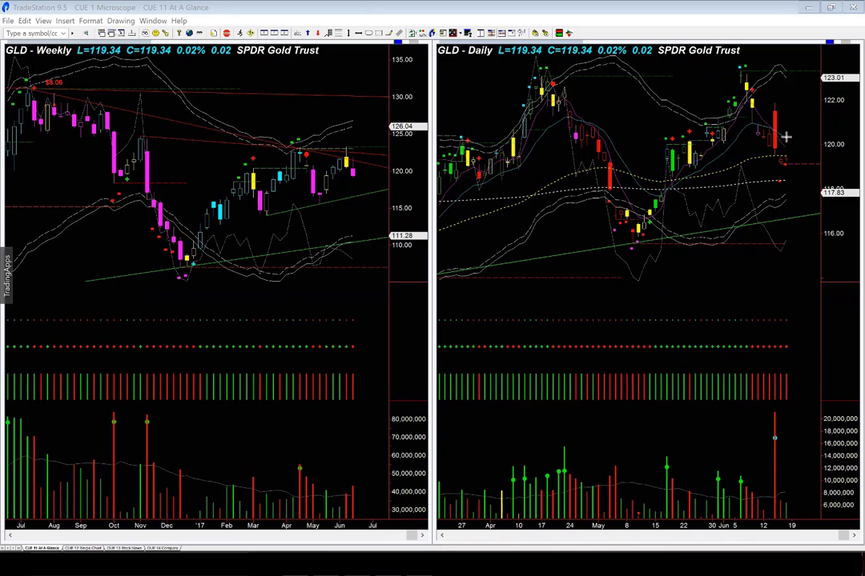
Sketch arrows for GLD's possible drop to the rising green trend line and a rebound on the daily chart, and clear them
{"action": "left_click", "coordinate": [789, 159]}
{"action": "left_click", "coordinate": [790, 210]}
{"action": "mouse_move", "coordinate": [686, 241]}
{"action": "left_mouse_down"}
{"action": "mouse_move", "coordinate": [820, 220]}
{"action": "mouse_move", "coordinate": [801, 206]}
{"action": "mouse_move", "coordinate": [808, 186]}
{"action": "left_mouse_up"}
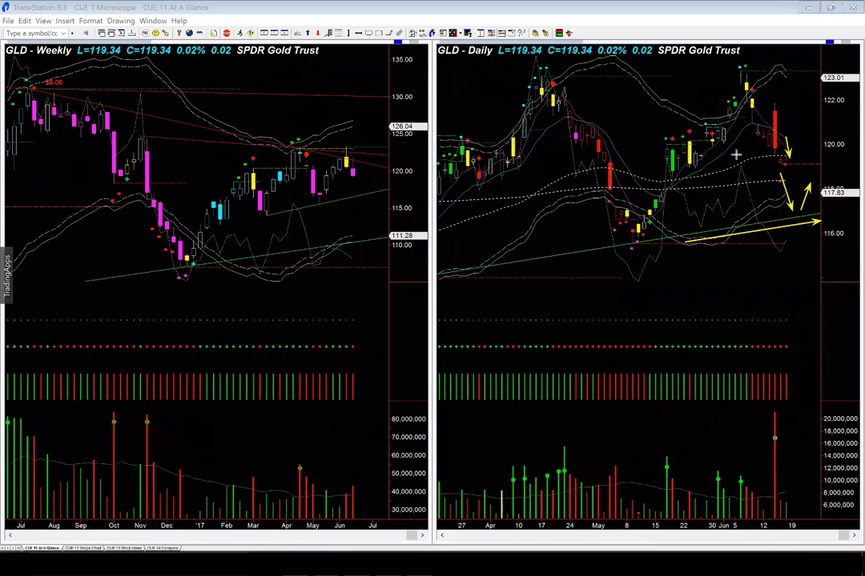
{"action": "key", "text": "Escape"}
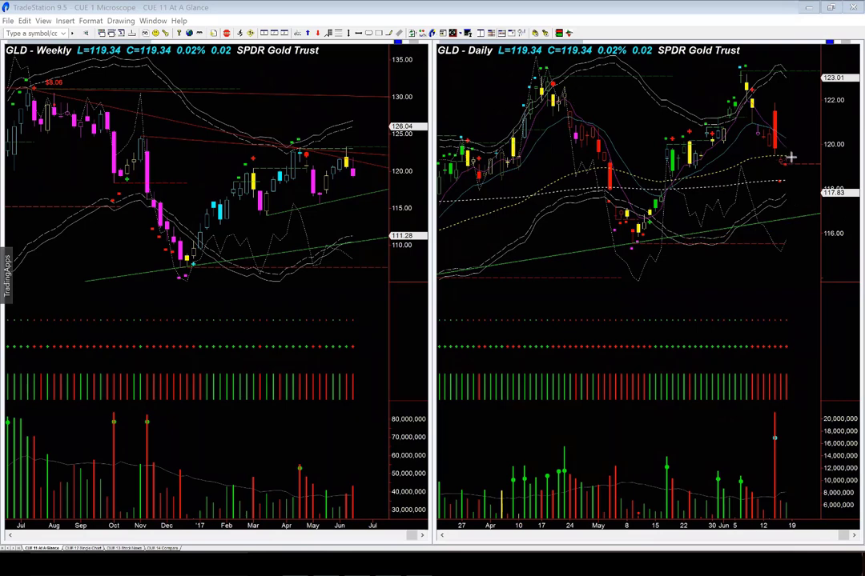
{"action": "left_click_drag", "start_coordinate": [791, 158], "coordinate": [799, 139]}
{"action": "key", "text": "Escape"}
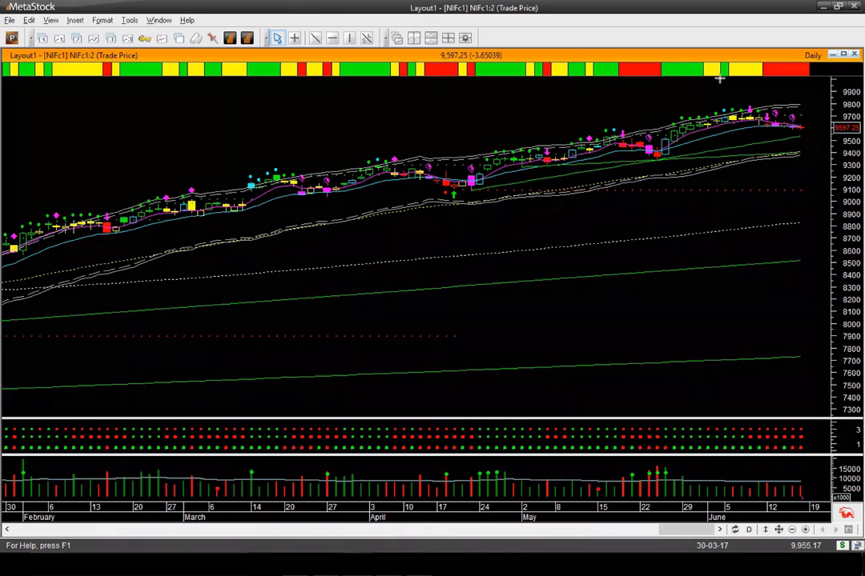
Switch to MetaStock's NIFc1 chart and draw arrows to the Daily label, the early-June highs and the June downturn
{"action": "left_click_drag", "start_coordinate": [715, 81], "coordinate": [805, 55]}
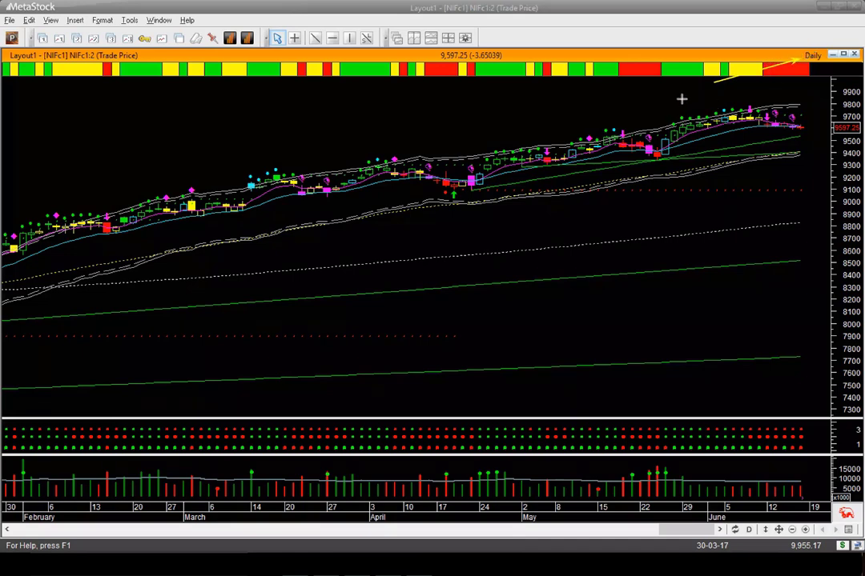
{"action": "left_click_drag", "start_coordinate": [678, 105], "coordinate": [732, 105]}
{"action": "left_click_drag", "start_coordinate": [768, 104], "coordinate": [813, 112]}
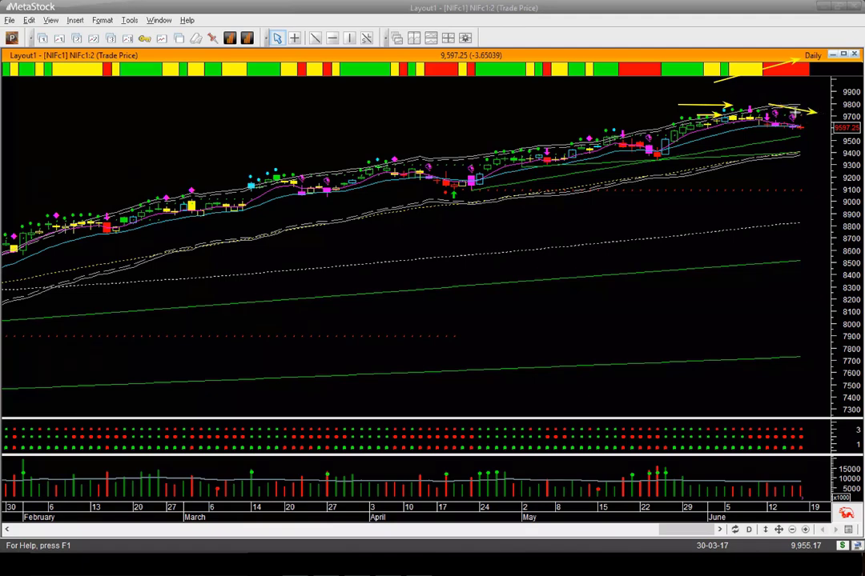
Point arrows at the individual mid-June candles on the NIFc1 daily chart and clear all arrows
{"action": "mouse_move", "coordinate": [735, 187]}
{"action": "left_mouse_down"}
{"action": "mouse_move", "coordinate": [756, 164]}
{"action": "mouse_move", "coordinate": [764, 134]}
{"action": "left_mouse_up"}
{"action": "left_click_drag", "start_coordinate": [774, 177], "coordinate": [775, 126]}
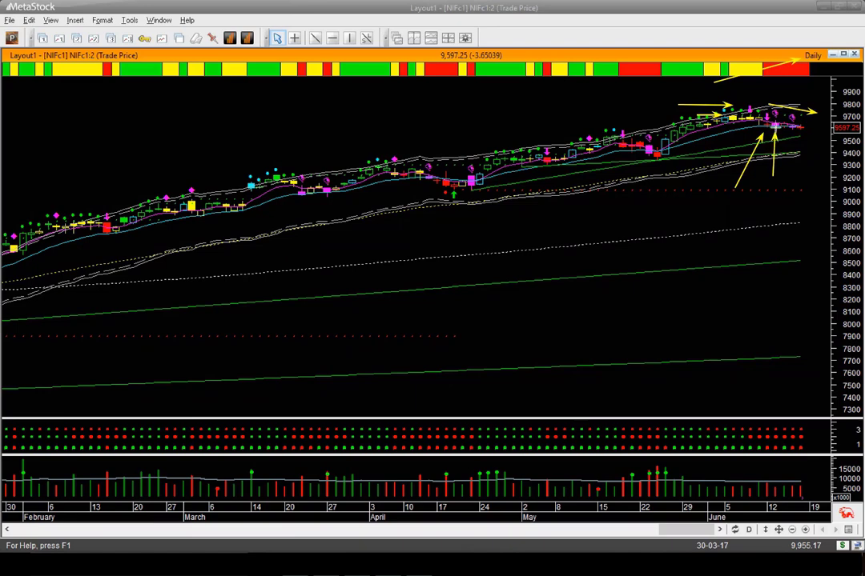
{"action": "left_click_drag", "start_coordinate": [789, 169], "coordinate": [786, 133]}
{"action": "left_click_drag", "start_coordinate": [813, 167], "coordinate": [798, 138]}
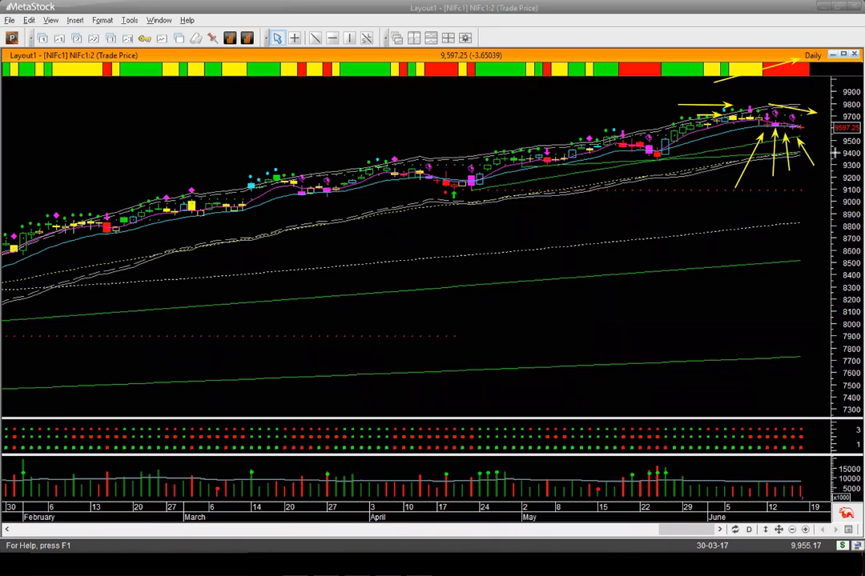
{"action": "left_click_drag", "start_coordinate": [834, 129], "coordinate": [798, 120]}
{"action": "key", "text": "e"}
Draw a long arrow along the rising lower band of the NIFc1 chart from mid-April to mid-June and clear it
{"action": "left_click_drag", "start_coordinate": [422, 218], "coordinate": [532, 196]}
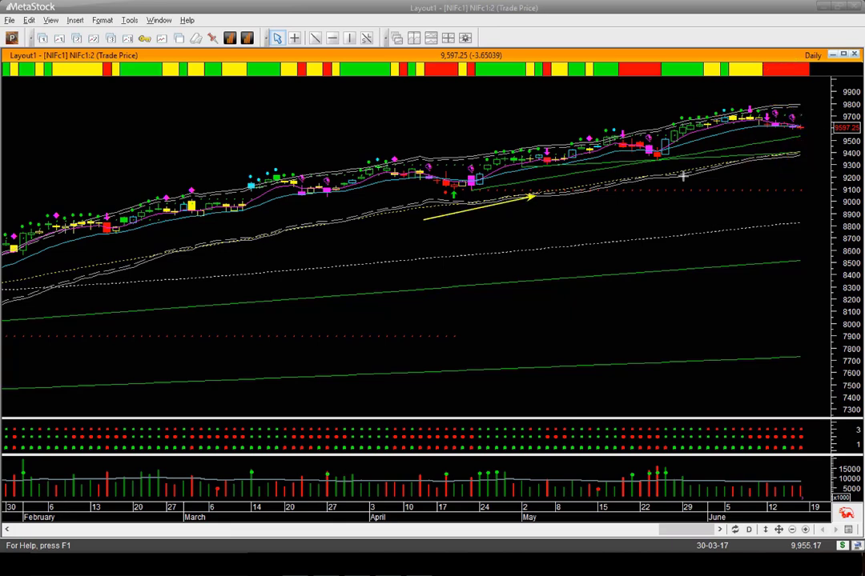
{"action": "left_click_drag", "start_coordinate": [682, 176], "coordinate": [796, 151]}
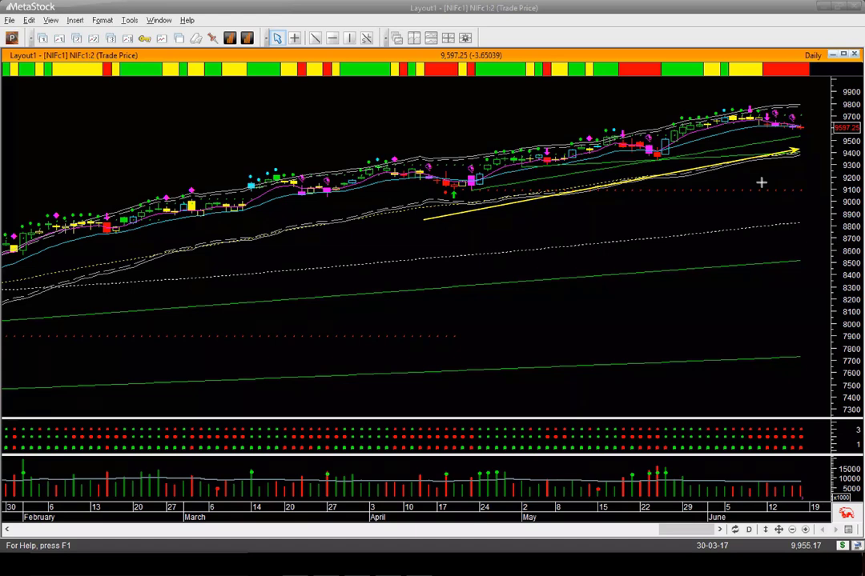
{"action": "key", "text": "Delete"}
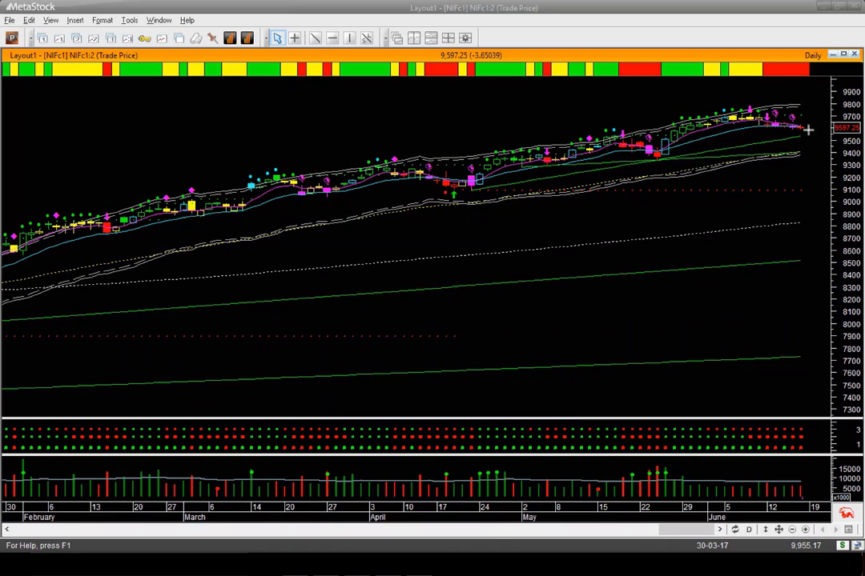
Draw arrows at the latest NIFc1 candle, along the May-to-June rise and below the May candles
{"action": "left_click_drag", "start_coordinate": [805, 129], "coordinate": [814, 119]}
{"action": "left_click_drag", "start_coordinate": [588, 132], "coordinate": [740, 102]}
{"action": "left_click_drag", "start_coordinate": [570, 187], "coordinate": [666, 181]}
{"action": "left_click_drag", "start_coordinate": [819, 104], "coordinate": [800, 125]}
Bring up the Singapore Dollar daily and weekly charts and draw arrows to their Weekly and Daily period labels
{"action": "left_click", "coordinate": [237, 146]}
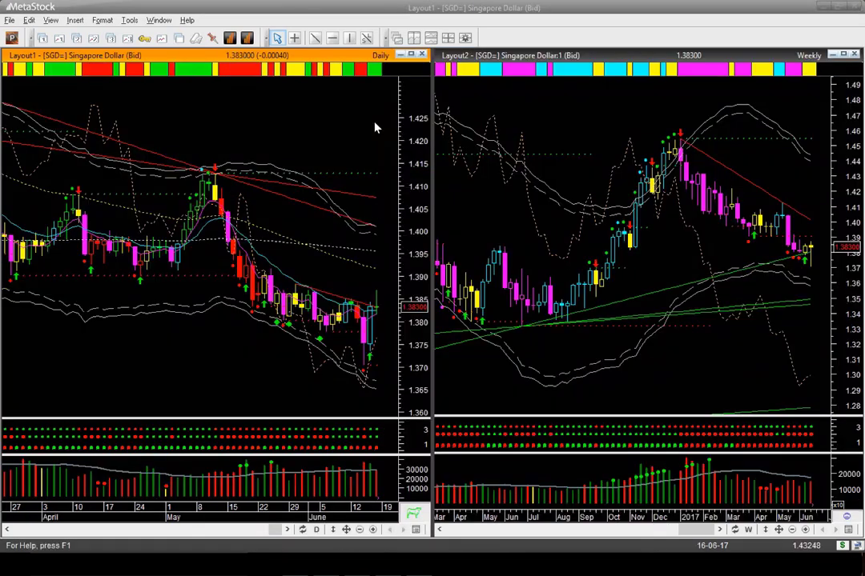
{"action": "mouse_move", "coordinate": [784, 90]}
{"action": "left_mouse_down"}
{"action": "mouse_move", "coordinate": [804, 59]}
{"action": "mouse_move", "coordinate": [797, 79]}
{"action": "left_mouse_up"}
{"action": "left_click_drag", "start_coordinate": [796, 79], "coordinate": [799, 57]}
{"action": "left_click_drag", "start_coordinate": [328, 97], "coordinate": [386, 62]}
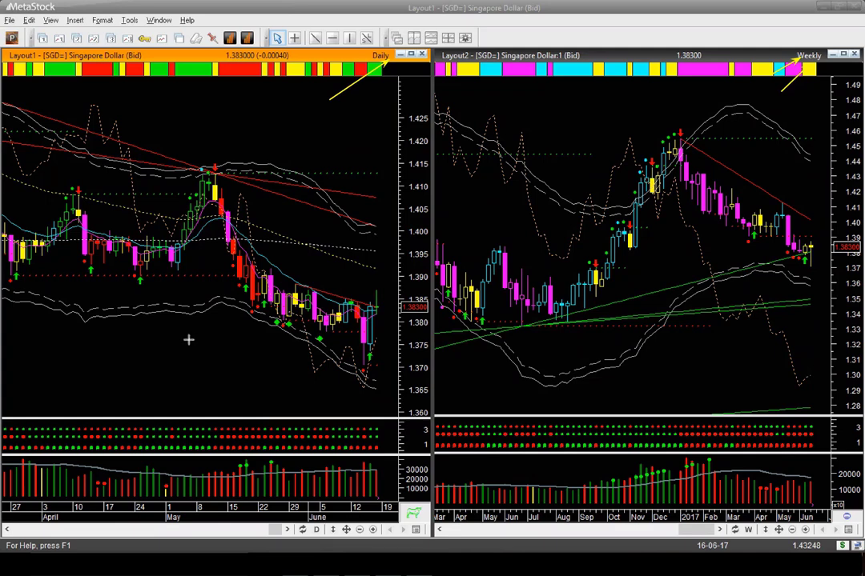
Draw arrows to the late-May and early-June lows on the Singapore Dollar daily chart and to the latest low on the weekly chart
{"action": "left_click_drag", "start_coordinate": [189, 339], "coordinate": [276, 324]}
{"action": "mouse_move", "coordinate": [292, 366]}
{"action": "left_mouse_down"}
{"action": "mouse_move", "coordinate": [308, 339]}
{"action": "mouse_move", "coordinate": [320, 338]}
{"action": "left_mouse_up"}
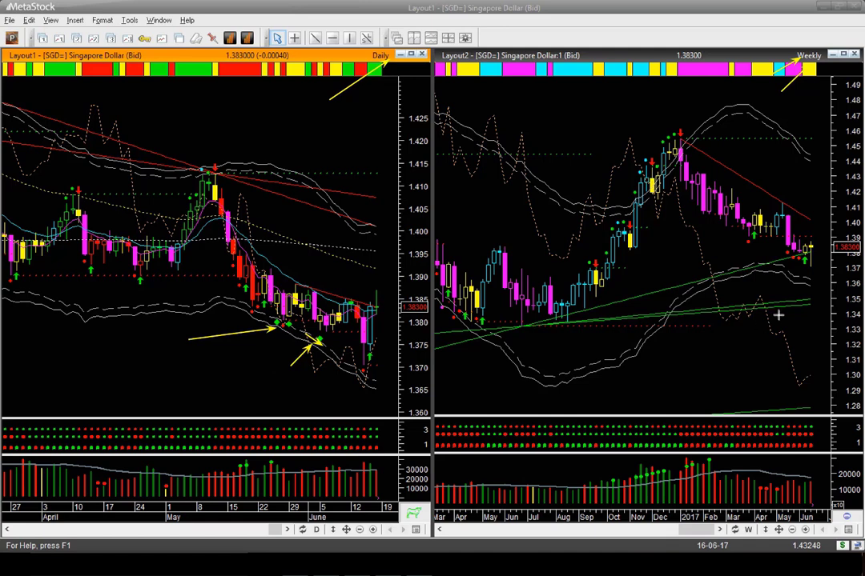
{"action": "mouse_move", "coordinate": [611, 310]}
{"action": "left_mouse_down"}
{"action": "mouse_move", "coordinate": [743, 285]}
{"action": "mouse_move", "coordinate": [806, 258]}
{"action": "left_mouse_up"}
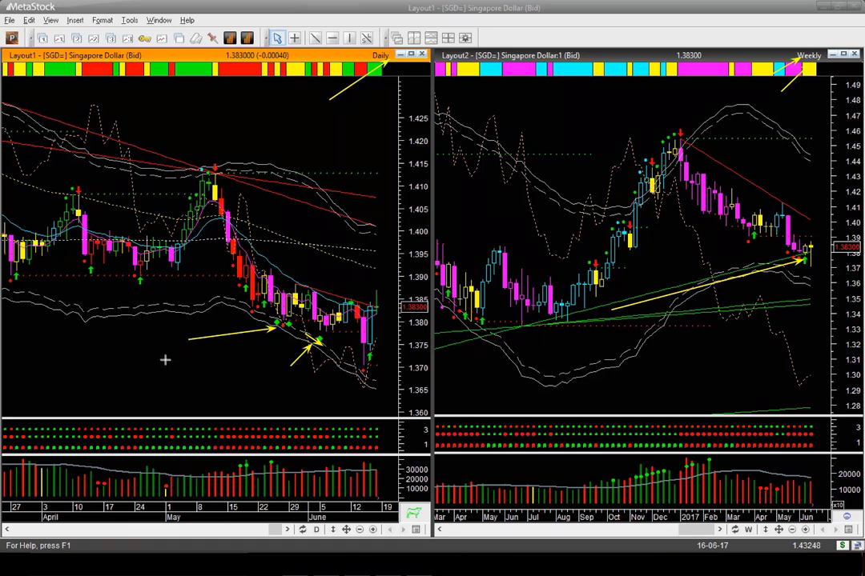
Draw arrows to the latest candles on the Singapore Dollar daily and weekly charts and clear all arrows
{"action": "left_click_drag", "start_coordinate": [167, 359], "coordinate": [370, 325]}
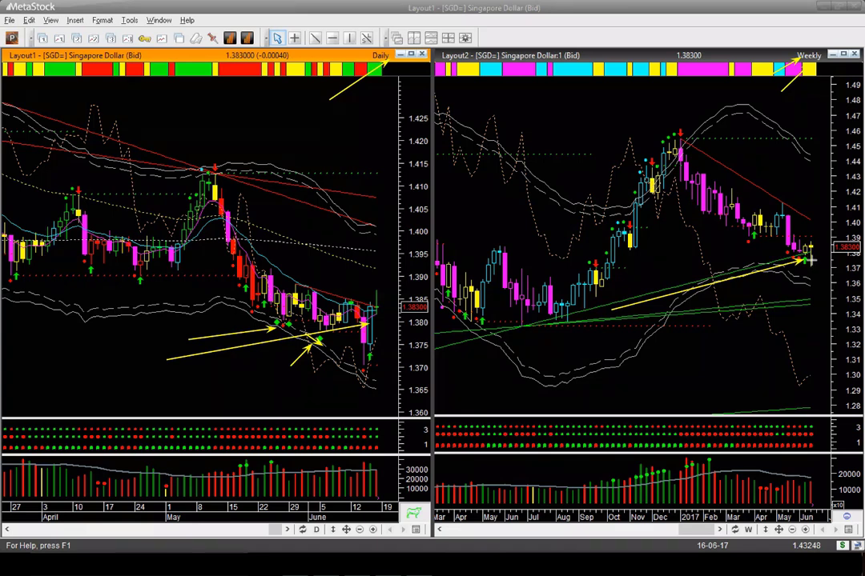
{"action": "left_click_drag", "start_coordinate": [798, 203], "coordinate": [818, 218]}
{"action": "left_click_drag", "start_coordinate": [339, 251], "coordinate": [391, 272]}
{"action": "key", "text": "Escape"}
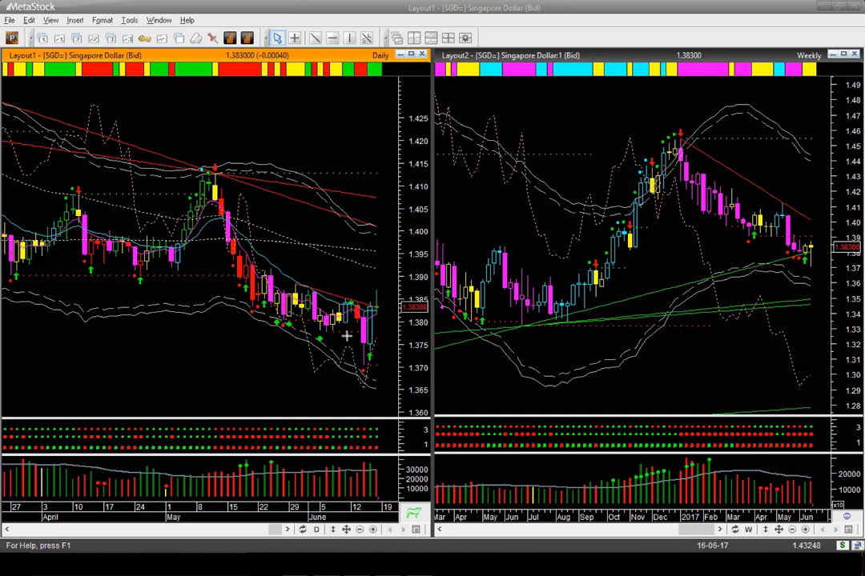
Draw arrows down into the mid-June low, above the preceding candle and up along the rebound on the Singapore Dollar daily chart
{"action": "mouse_move", "coordinate": [344, 341]}
{"action": "left_mouse_down"}
{"action": "mouse_move", "coordinate": [364, 368]}
{"action": "mouse_move", "coordinate": [383, 344]}
{"action": "left_mouse_up"}
{"action": "left_click_drag", "start_coordinate": [361, 285], "coordinate": [364, 299]}
{"action": "mouse_move", "coordinate": [339, 336]}
{"action": "left_mouse_down"}
{"action": "mouse_move", "coordinate": [360, 374]}
{"action": "mouse_move", "coordinate": [396, 336]}
{"action": "left_mouse_up"}
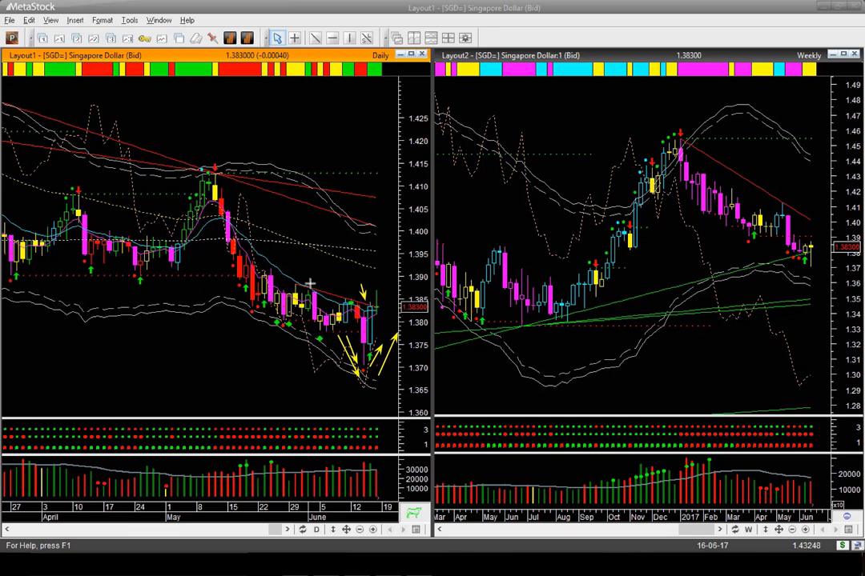
Draw arrows to the latest daily candle's resistance and around the latest weekly candle of the Singapore Dollar, and clear all arrows
{"action": "left_click_drag", "start_coordinate": [312, 285], "coordinate": [369, 300]}
{"action": "left_click_drag", "start_coordinate": [384, 297], "coordinate": [401, 276]}
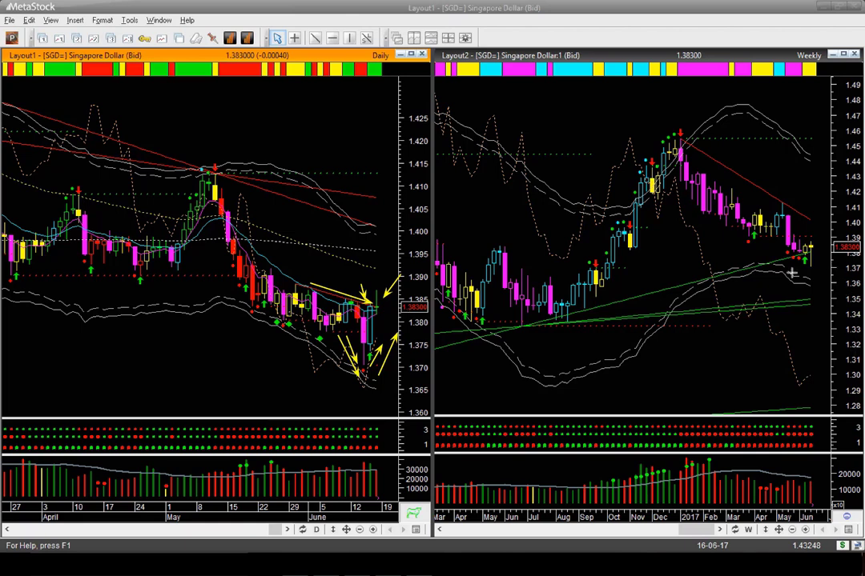
{"action": "mouse_move", "coordinate": [729, 278]}
{"action": "left_mouse_down"}
{"action": "mouse_move", "coordinate": [797, 256]}
{"action": "mouse_move", "coordinate": [812, 266]}
{"action": "mouse_move", "coordinate": [819, 236]}
{"action": "left_mouse_up"}
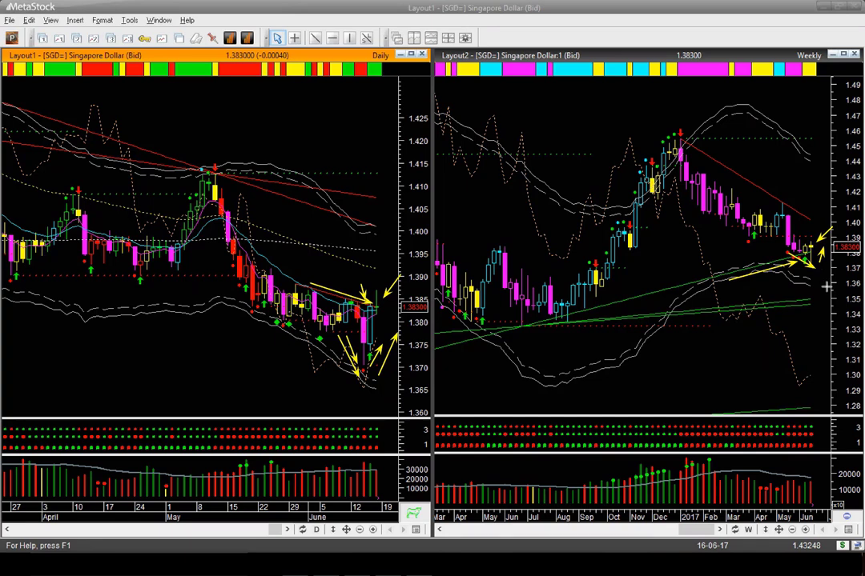
{"action": "key", "text": "e"}
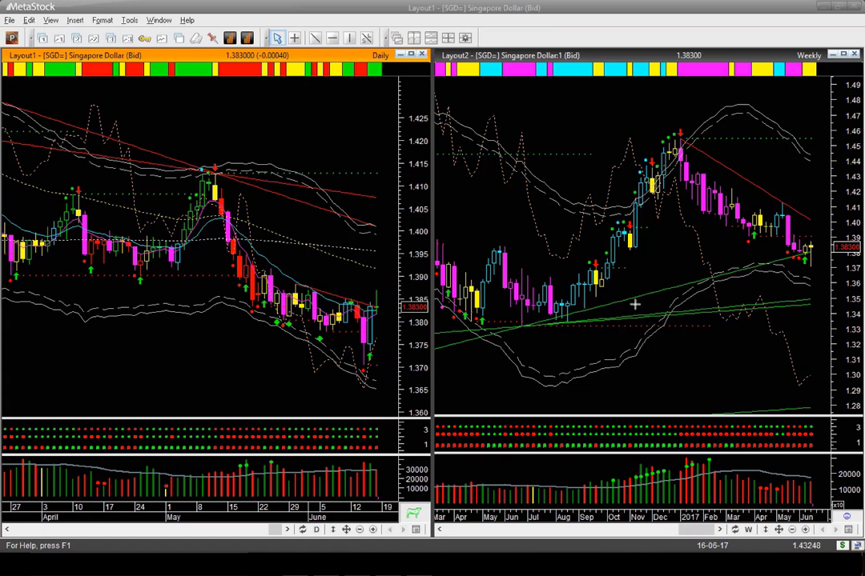
Draw arrows to the weekly Singapore Dollar chart's rising support line, falling red trend line, and latest candle's high and low
{"action": "left_click_drag", "start_coordinate": [634, 304], "coordinate": [788, 265]}
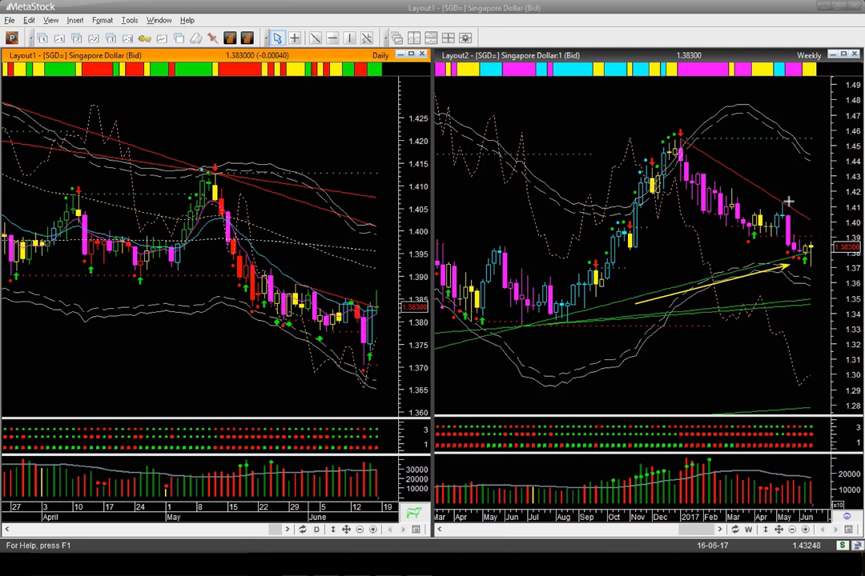
{"action": "left_click_drag", "start_coordinate": [788, 201], "coordinate": [803, 213]}
{"action": "left_click_drag", "start_coordinate": [826, 217], "coordinate": [810, 237]}
{"action": "left_click_drag", "start_coordinate": [826, 288], "coordinate": [812, 268]}
Draw arrows to the mid-June low, the rebound candle and the falling resistance line on the Singapore Dollar daily chart
{"action": "left_click_drag", "start_coordinate": [355, 337], "coordinate": [364, 363]}
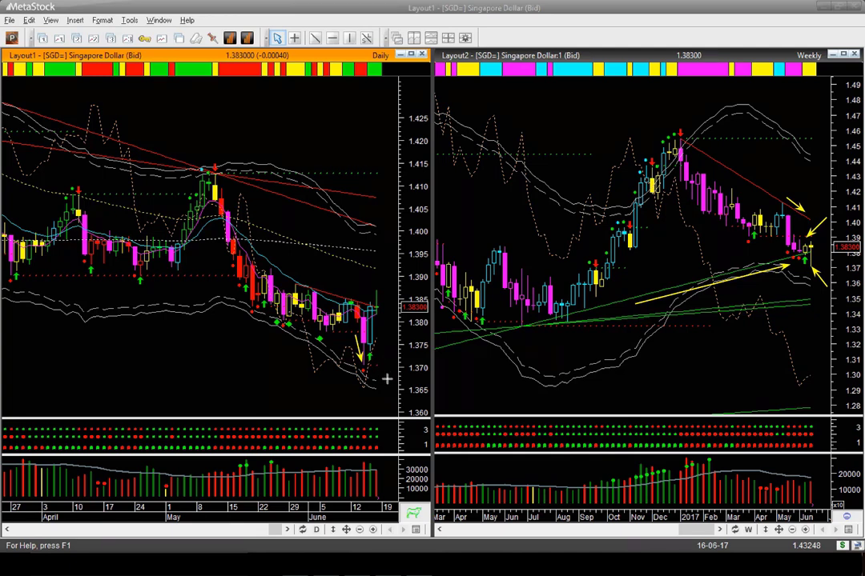
{"action": "mouse_move", "coordinate": [389, 380]}
{"action": "left_mouse_down"}
{"action": "mouse_move", "coordinate": [369, 365]}
{"action": "mouse_move", "coordinate": [376, 342]}
{"action": "left_mouse_up"}
{"action": "left_click_drag", "start_coordinate": [354, 274], "coordinate": [368, 300]}
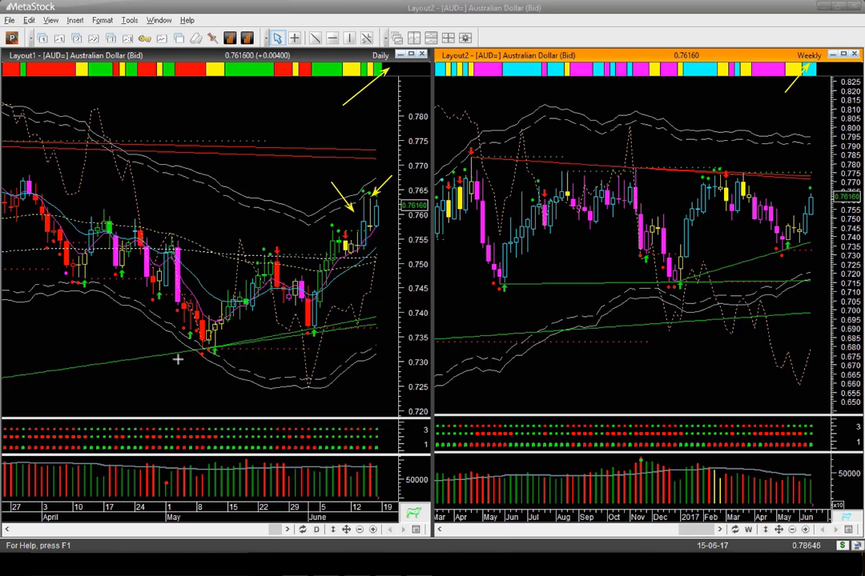
Draw arrows along the rising support lines and at the latest candles on the Australian Dollar daily and weekly charts, and clear them
{"action": "left_click_drag", "start_coordinate": [161, 364], "coordinate": [380, 331]}
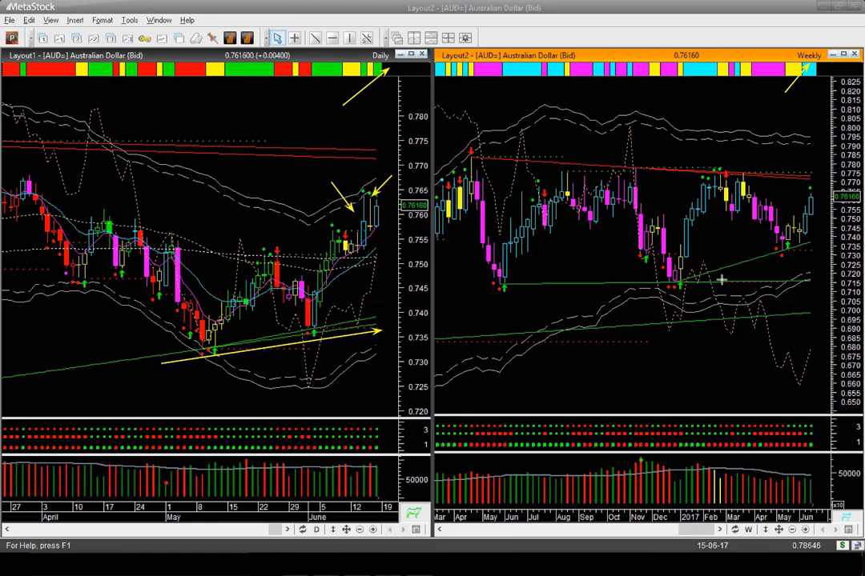
{"action": "left_click_drag", "start_coordinate": [711, 282], "coordinate": [812, 251]}
{"action": "left_click_drag", "start_coordinate": [816, 231], "coordinate": [825, 196]}
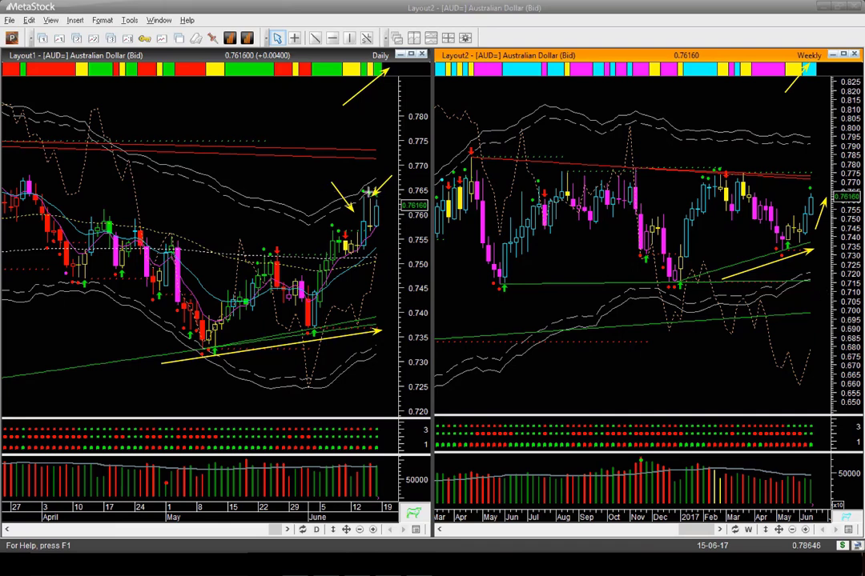
{"action": "left_click_drag", "start_coordinate": [361, 193], "coordinate": [395, 196]}
{"action": "key", "text": "Delete"}
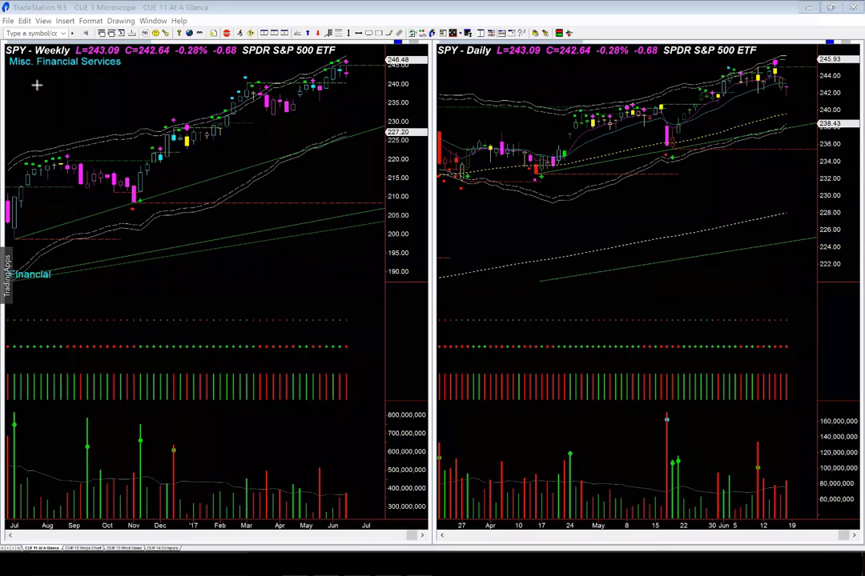
Switch to the SPY charts in TradeStation and draw arrows to their Weekly and Daily period labels
{"action": "left_click_drag", "start_coordinate": [28, 95], "coordinate": [52, 60]}
{"action": "left_click", "coordinate": [457, 78]}
{"action": "left_click_drag", "start_coordinate": [467, 68], "coordinate": [468, 66]}
Draw arrows to the mid-June high, down the latest decline and up to the recent lows on the SPY daily chart
{"action": "left_click_drag", "start_coordinate": [734, 61], "coordinate": [768, 61]}
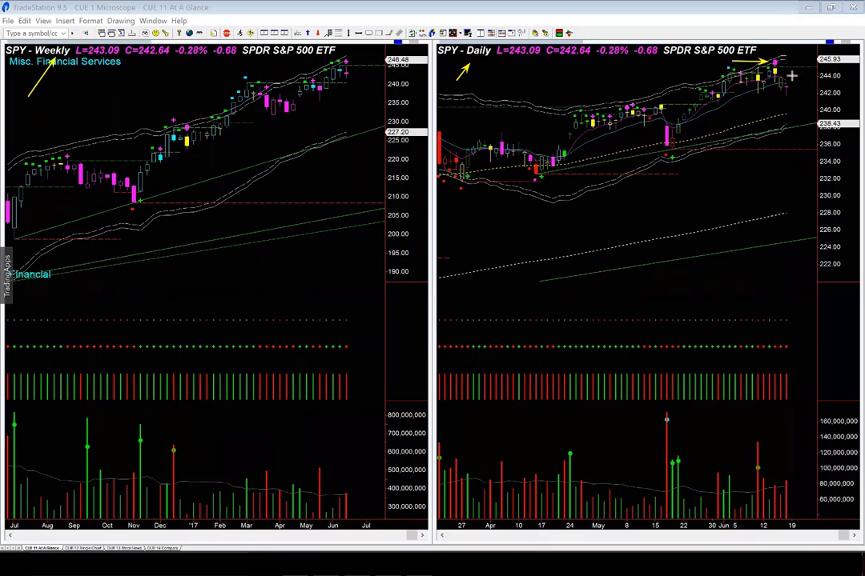
{"action": "left_click_drag", "start_coordinate": [787, 73], "coordinate": [799, 93]}
{"action": "left_click_drag", "start_coordinate": [753, 121], "coordinate": [787, 101]}
{"action": "left_click_drag", "start_coordinate": [750, 118], "coordinate": [781, 98]}
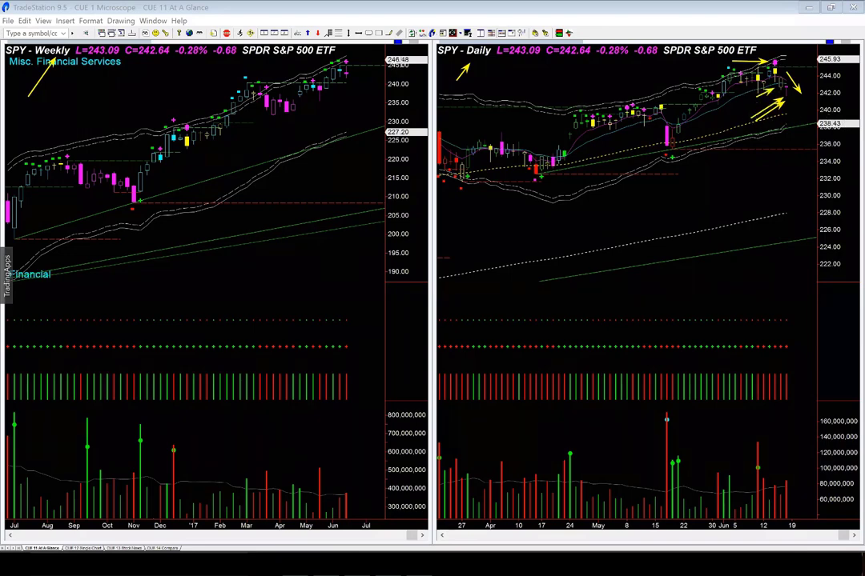
Draw arrows to the latest June highs and the most recent candle on the SPY weekly chart
{"action": "left_click_drag", "start_coordinate": [372, 51], "coordinate": [351, 60]}
{"action": "left_click_drag", "start_coordinate": [317, 64], "coordinate": [330, 58]}
{"action": "left_click_drag", "start_coordinate": [380, 79], "coordinate": [353, 74]}
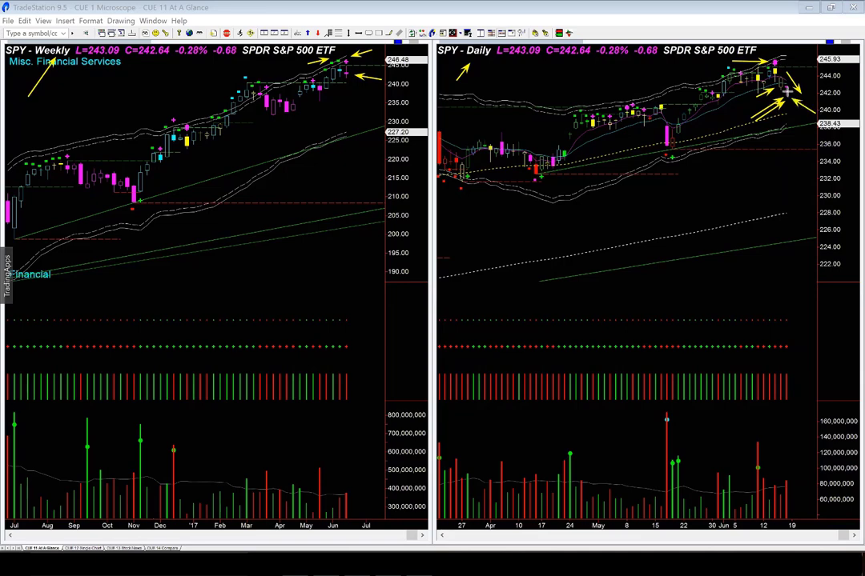
Draw arrows at the latest SPY daily candle and down beyond it, and clear all arrows
{"action": "left_click_drag", "start_coordinate": [815, 113], "coordinate": [791, 94]}
{"action": "left_click_drag", "start_coordinate": [799, 75], "coordinate": [827, 93]}
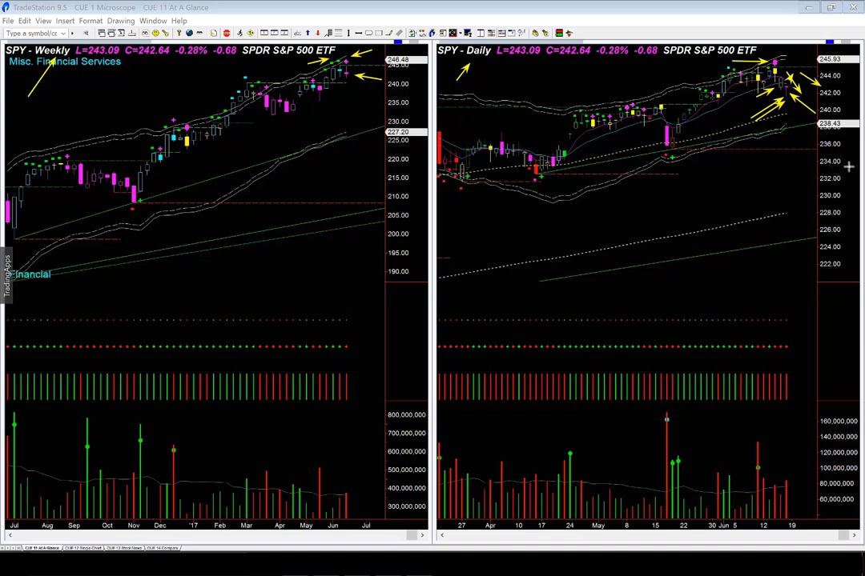
{"action": "key", "text": "Escape"}
Draw arrows to the latest SPY daily candle and around the yellow mid-June reversal candle, and clear them
{"action": "left_click_drag", "start_coordinate": [827, 95], "coordinate": [797, 86]}
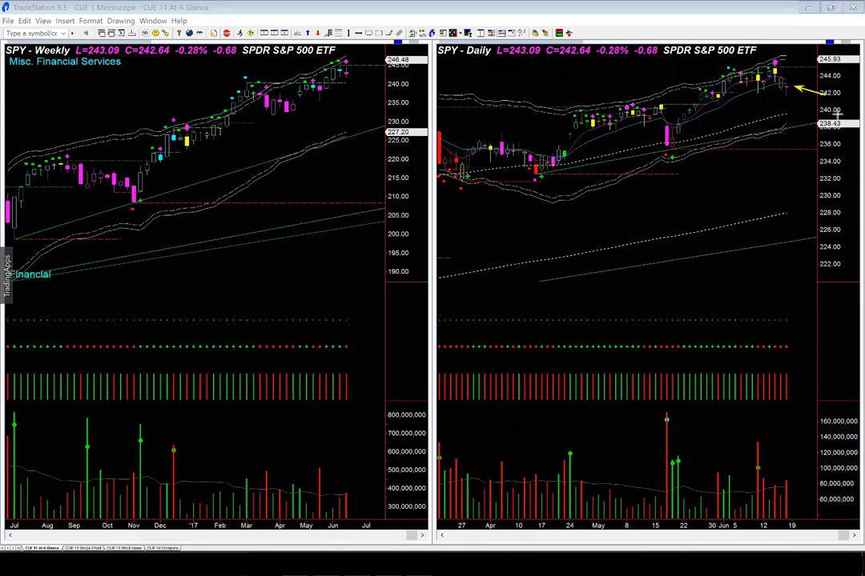
{"action": "left_click_drag", "start_coordinate": [808, 72], "coordinate": [770, 58]}
{"action": "left_click_drag", "start_coordinate": [757, 104], "coordinate": [774, 83]}
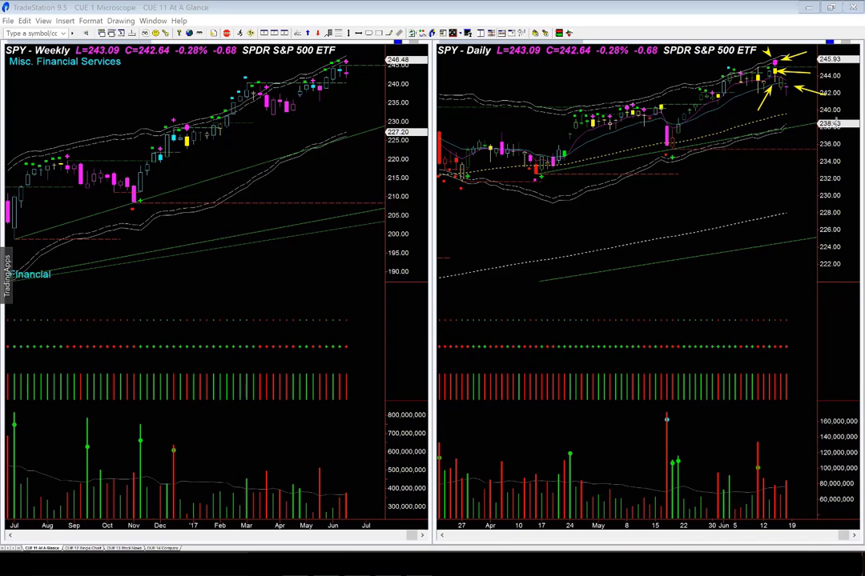
{"action": "left_click_drag", "start_coordinate": [762, 147], "coordinate": [778, 93]}
{"action": "key", "text": "Escape"}
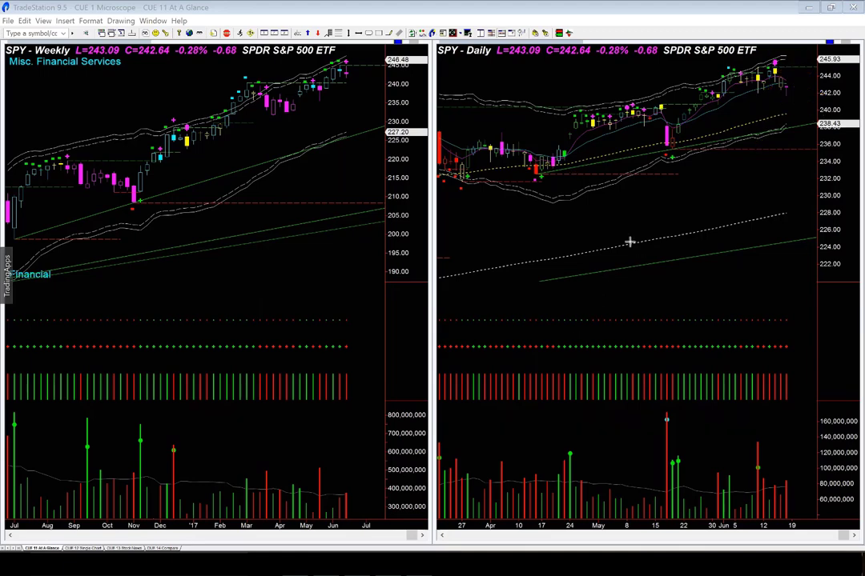
Load the DIA charts and draw arrows to the latest weekly highs and along the weekly rise from April to June
{"action": "type", "text": "DIA"}
{"action": "key", "text": "Return"}
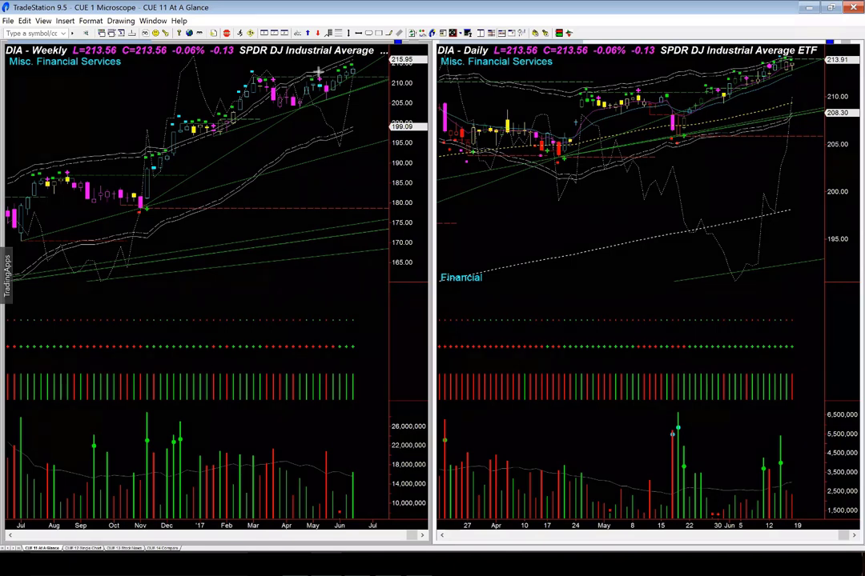
{"action": "key", "text": "ctrl+2"}
{"action": "left_click_drag", "start_coordinate": [317, 73], "coordinate": [348, 60]}
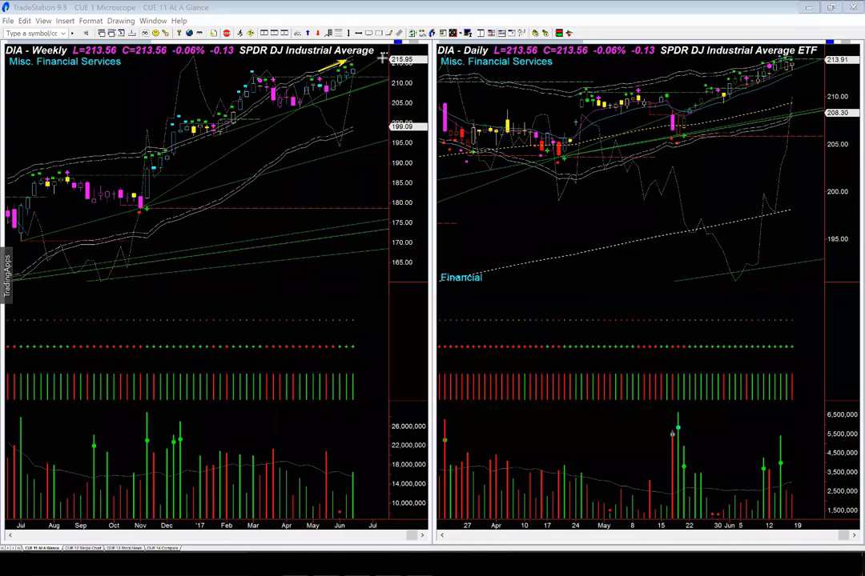
{"action": "left_click_drag", "start_coordinate": [383, 55], "coordinate": [358, 62]}
{"action": "left_click_drag", "start_coordinate": [292, 124], "coordinate": [374, 71]}
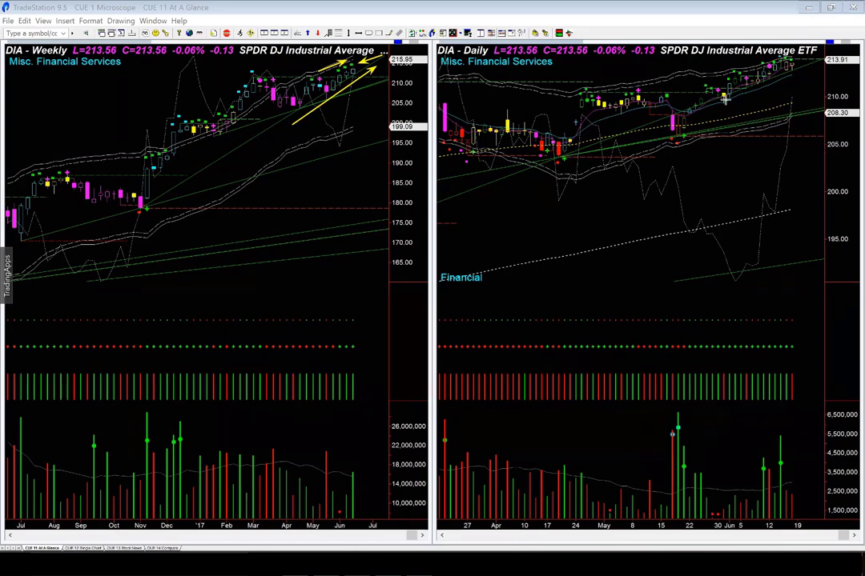
Draw arrows along the DIA daily rise from late May and at the June highs, and clear all arrows
{"action": "left_click_drag", "start_coordinate": [706, 112], "coordinate": [811, 71]}
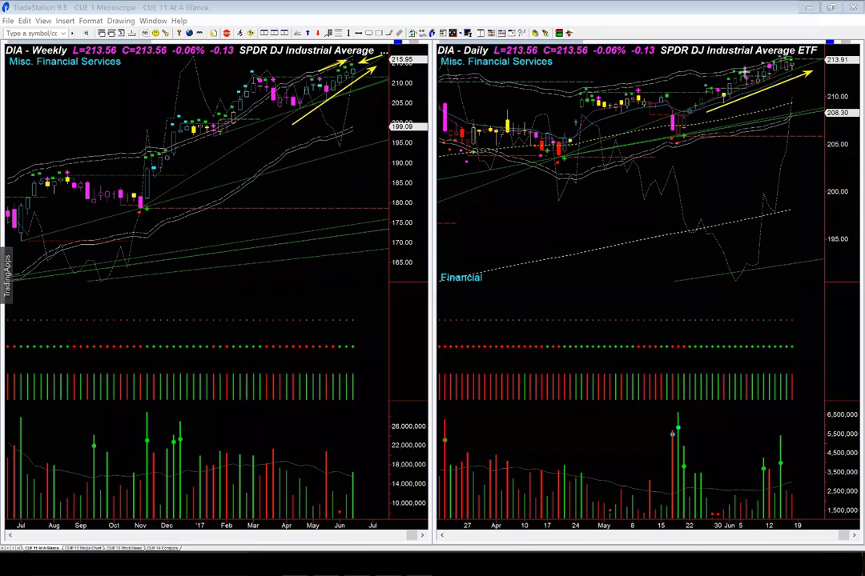
{"action": "left_click_drag", "start_coordinate": [729, 71], "coordinate": [768, 63]}
{"action": "key", "text": "Escape"}
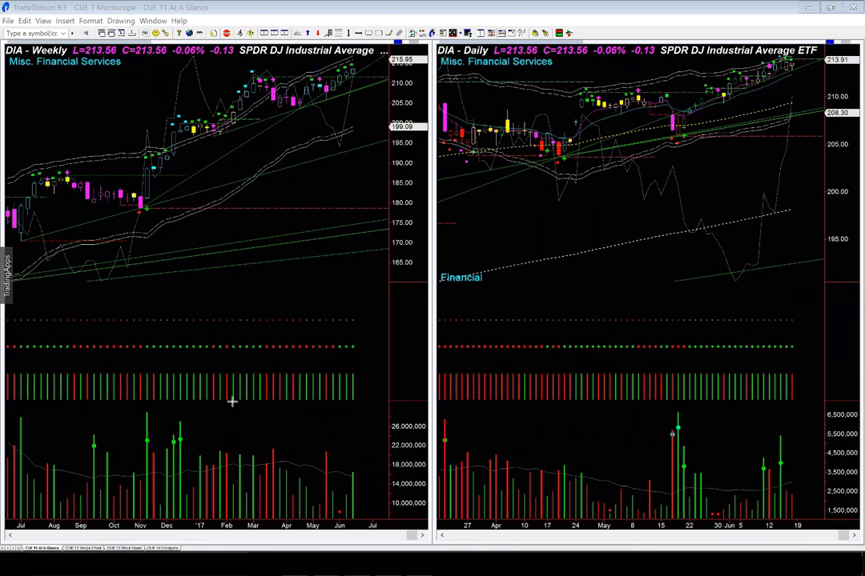
Bring up the QQQ charts and draw arrows down the June drop and to the latest low on the weekly chart
{"action": "key", "text": "Down"}
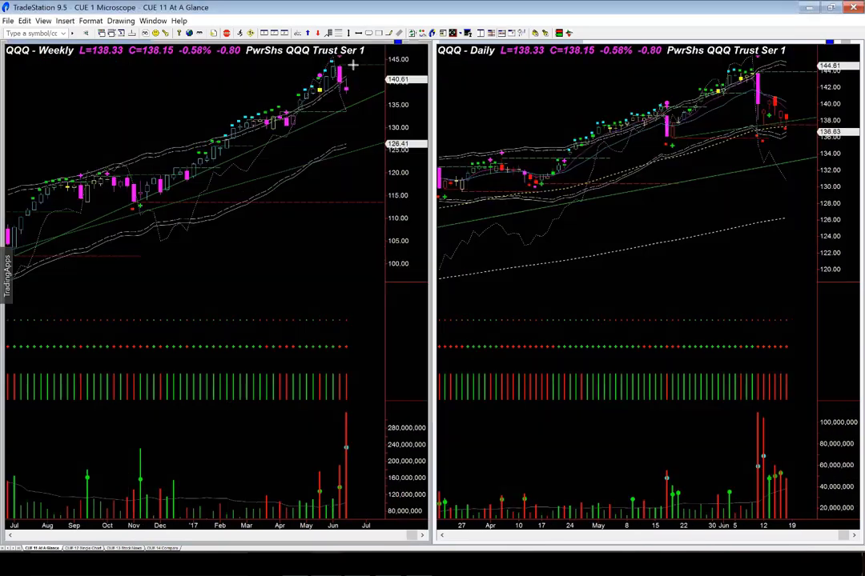
{"action": "left_click_drag", "start_coordinate": [350, 59], "coordinate": [366, 99]}
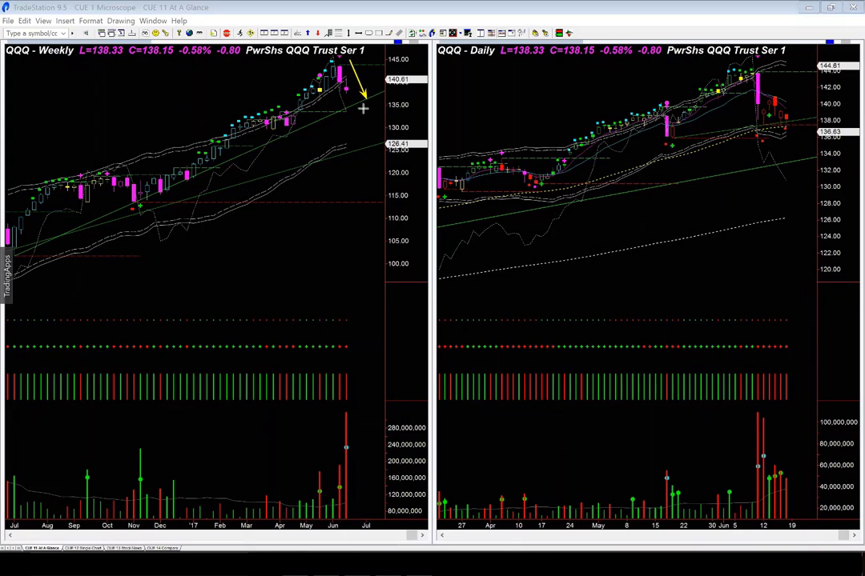
{"action": "left_click_drag", "start_coordinate": [364, 118], "coordinate": [350, 99]}
Draw arrows on the QQQ daily chart down the latest decline, along the rising support from mid-May and up to the June lows
{"action": "mouse_move", "coordinate": [765, 100]}
{"action": "left_mouse_down"}
{"action": "mouse_move", "coordinate": [780, 97]}
{"action": "mouse_move", "coordinate": [794, 118]}
{"action": "left_mouse_up"}
{"action": "left_click_drag", "start_coordinate": [681, 140], "coordinate": [813, 123]}
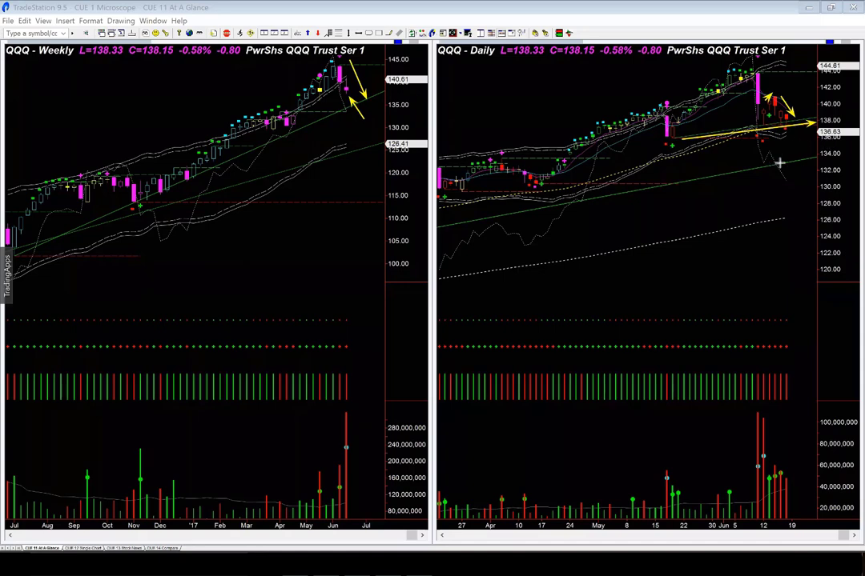
{"action": "left_click_drag", "start_coordinate": [781, 189], "coordinate": [767, 135]}
{"action": "left_click_drag", "start_coordinate": [799, 173], "coordinate": [784, 128]}
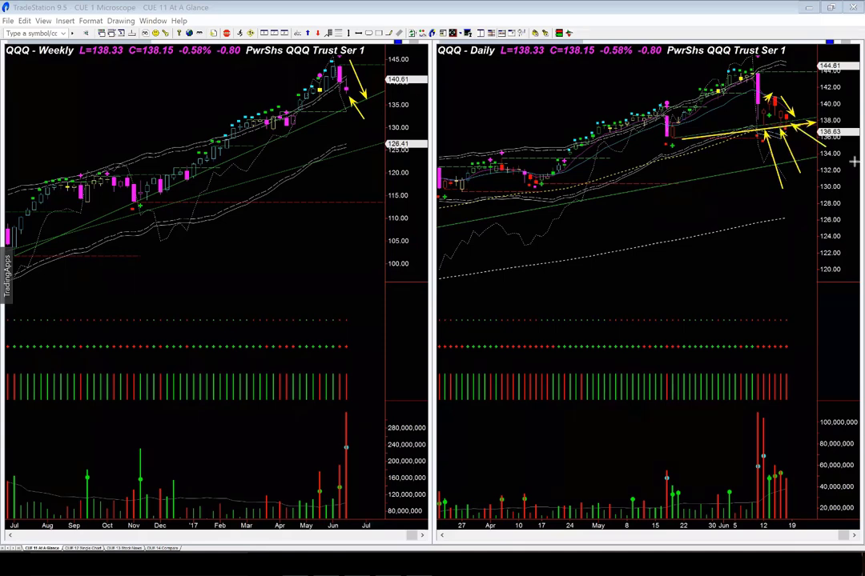
{"action": "left_click_drag", "start_coordinate": [733, 141], "coordinate": [687, 142]}
{"action": "left_click", "coordinate": [732, 140]}
Draw arrows to the June volume spikes on the QQQ daily and weekly charts, and clear all arrows
{"action": "left_click_drag", "start_coordinate": [730, 425], "coordinate": [748, 443]}
{"action": "left_click_drag", "start_coordinate": [802, 433], "coordinate": [786, 466]}
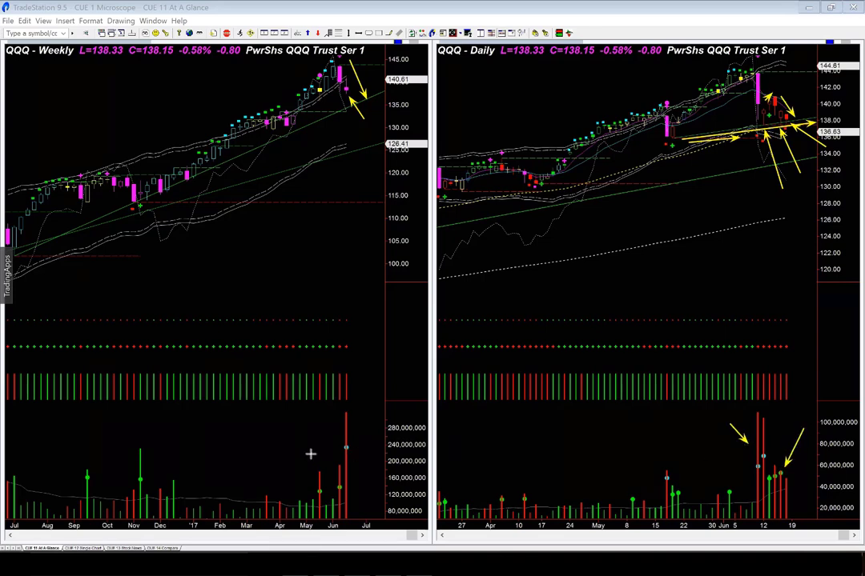
{"action": "left_click_drag", "start_coordinate": [311, 455], "coordinate": [354, 478]}
{"action": "left_click_drag", "start_coordinate": [796, 418], "coordinate": [775, 448]}
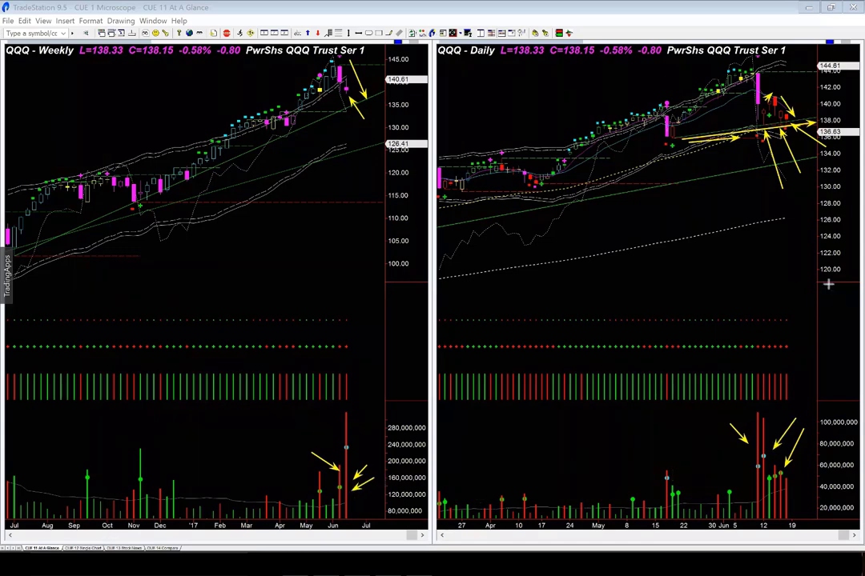
{"action": "key", "text": "Escape"}
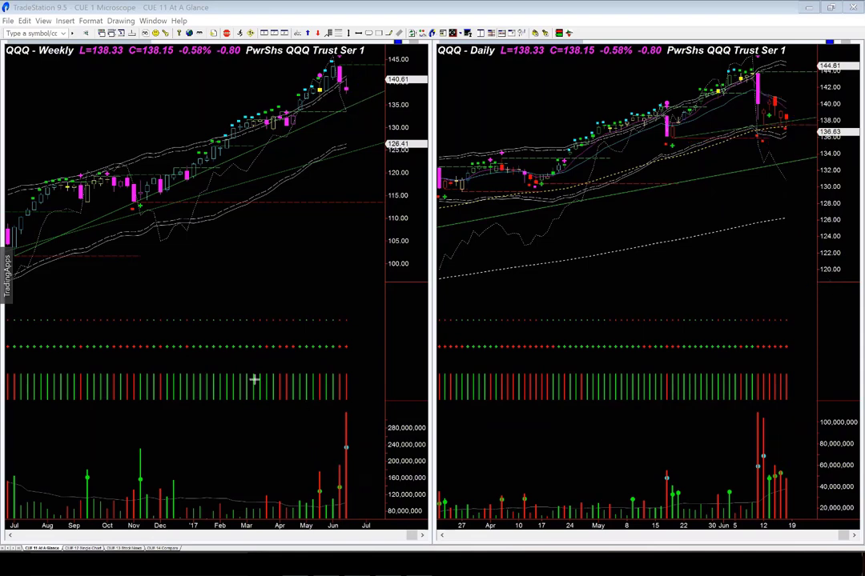
Load the IWM charts and draw arrows from the late-April high to the June high and around the yellow mid-June daily candle
{"action": "type", "text": "IWM"}
{"action": "key", "text": "Return"}
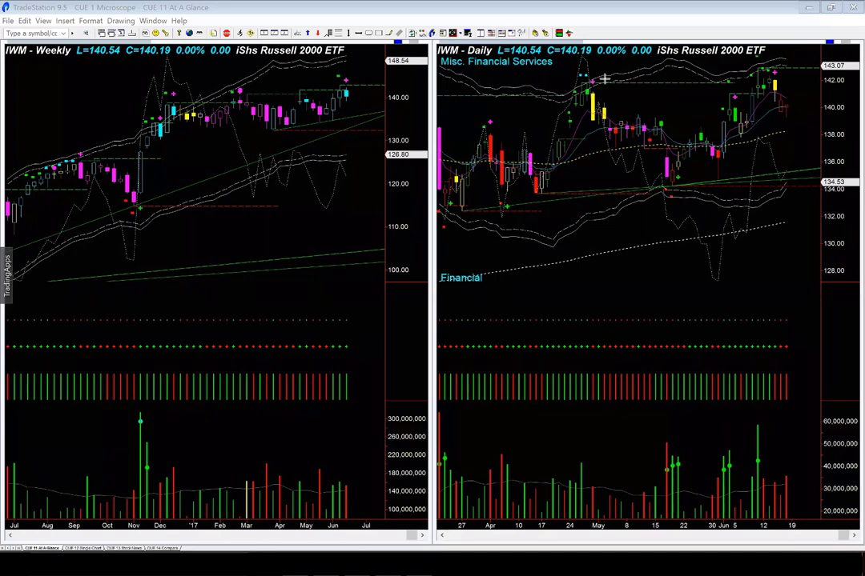
{"action": "left_click_drag", "start_coordinate": [604, 78], "coordinate": [748, 78]}
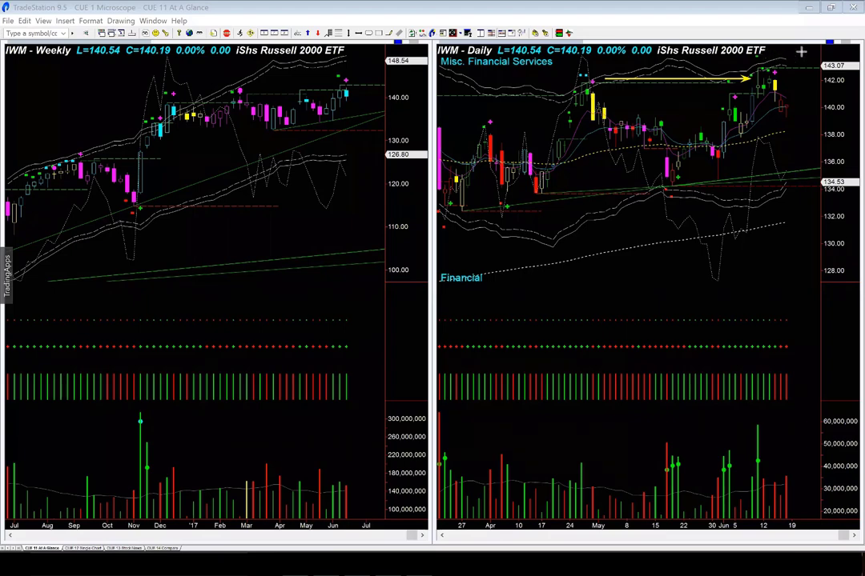
{"action": "left_click_drag", "start_coordinate": [801, 52], "coordinate": [783, 72]}
{"action": "left_click_drag", "start_coordinate": [805, 67], "coordinate": [780, 83]}
{"action": "left_click_drag", "start_coordinate": [744, 158], "coordinate": [773, 94]}
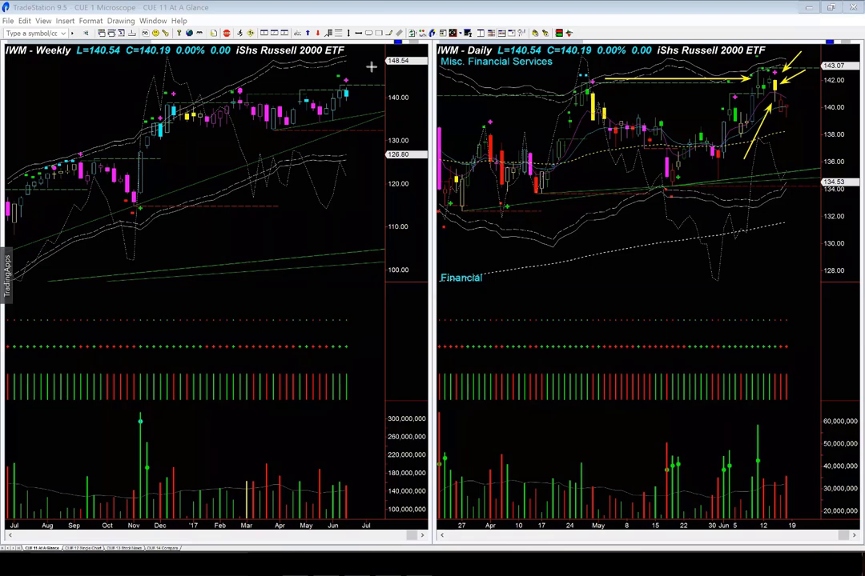
Draw arrows to the latest IWM weekly candle, the latest daily candle and the yellow mid-June daily candle
{"action": "left_click_drag", "start_coordinate": [371, 67], "coordinate": [350, 88]}
{"action": "left_click_drag", "start_coordinate": [833, 123], "coordinate": [791, 109]}
{"action": "left_click_drag", "start_coordinate": [805, 90], "coordinate": [783, 86]}
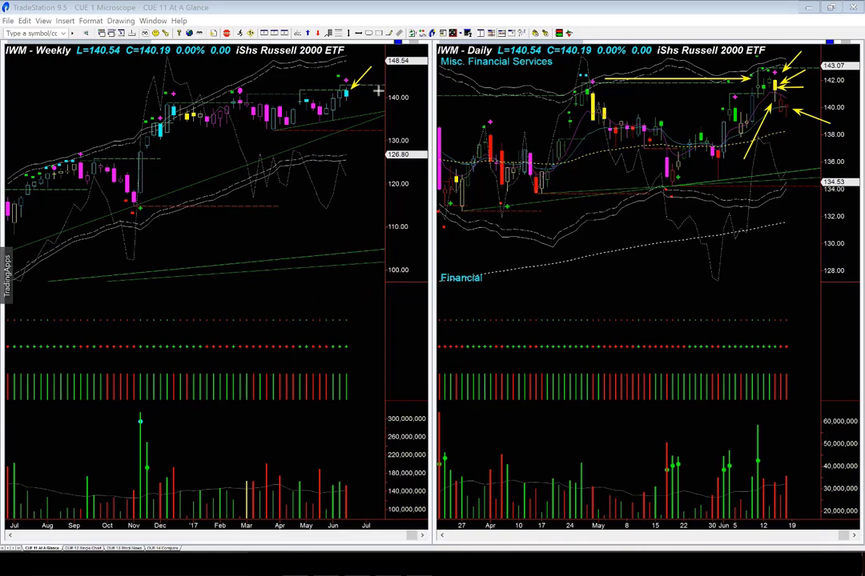
Add arrows to the latest IWM weekly candle and to the top of the yellow mid-June daily candle
{"action": "left_click_drag", "start_coordinate": [386, 97], "coordinate": [355, 95]}
{"action": "left_click_drag", "start_coordinate": [773, 53], "coordinate": [776, 69]}
{"action": "left_click_drag", "start_coordinate": [380, 111], "coordinate": [355, 98]}
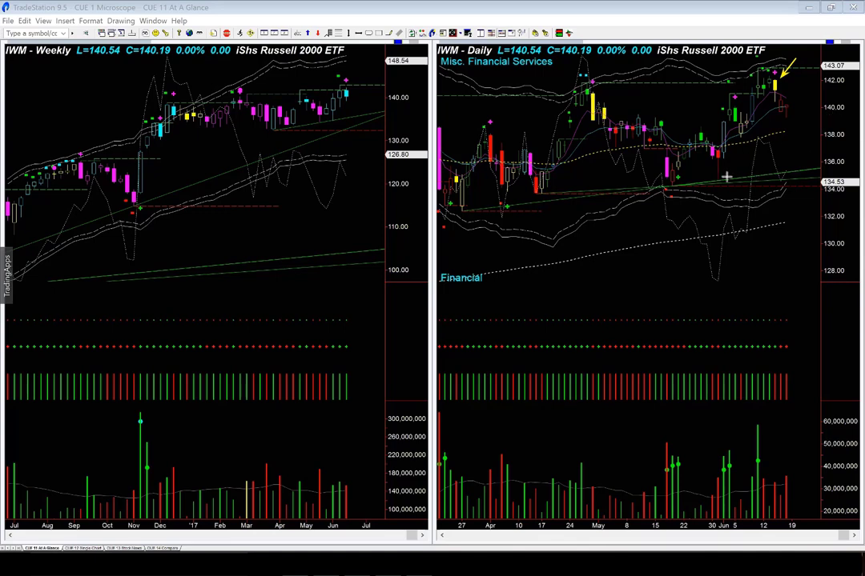
Draw rising arrows below and above the IWM daily June advance, and clear all arrows
{"action": "left_click_drag", "start_coordinate": [726, 175], "coordinate": [798, 114]}
{"action": "left_click_drag", "start_coordinate": [694, 125], "coordinate": [747, 73]}
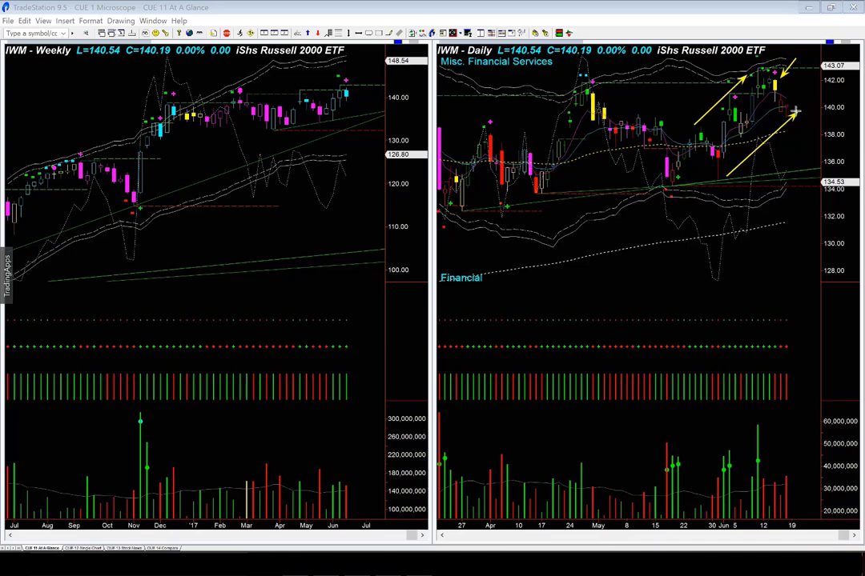
{"action": "mouse_move", "coordinate": [795, 113]}
{"action": "left_mouse_down"}
{"action": "mouse_move", "coordinate": [828, 107]}
{"action": "mouse_move", "coordinate": [792, 103]}
{"action": "left_mouse_up"}
{"action": "key", "text": "Escape"}
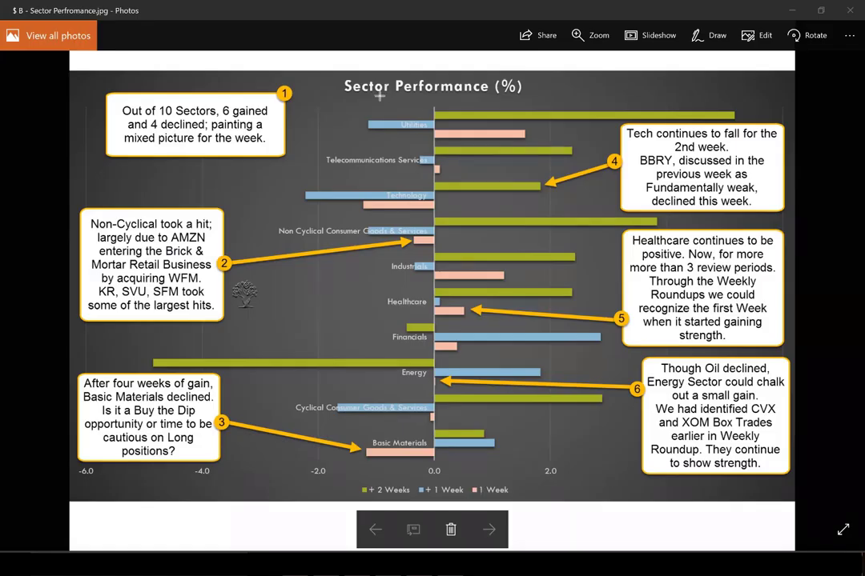
Mark the Sector Performance title, the 1 Week legend entry and the three Basic Materials bars with arrows
{"action": "left_click_drag", "start_coordinate": [381, 96], "coordinate": [496, 95]}
{"action": "left_click_drag", "start_coordinate": [559, 491], "coordinate": [512, 491]}
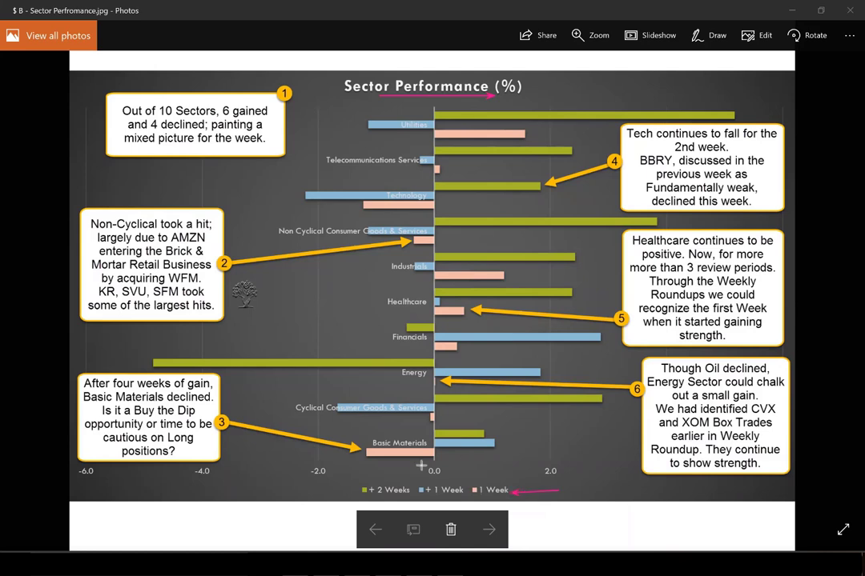
{"action": "left_click_drag", "start_coordinate": [383, 465], "coordinate": [392, 456]}
{"action": "left_click_drag", "start_coordinate": [528, 438], "coordinate": [504, 444]}
{"action": "left_click_drag", "start_coordinate": [508, 418], "coordinate": [483, 430]}
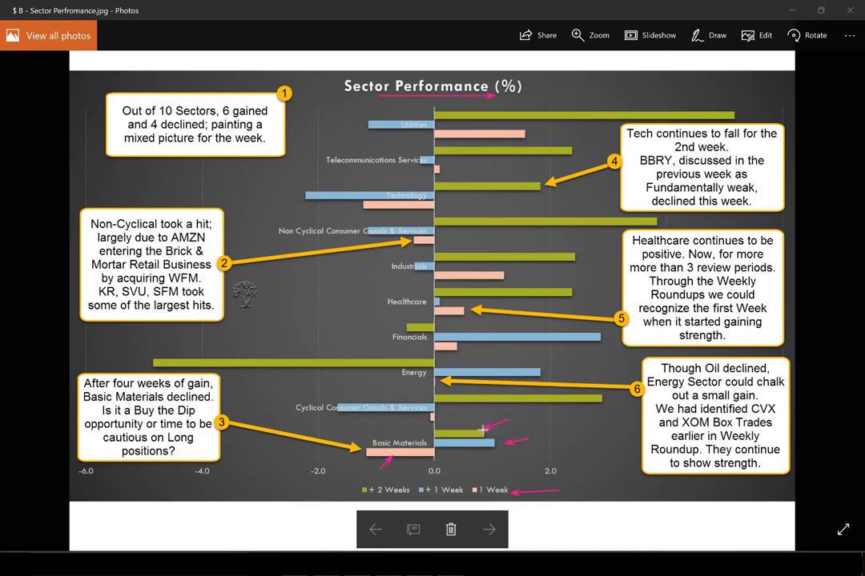
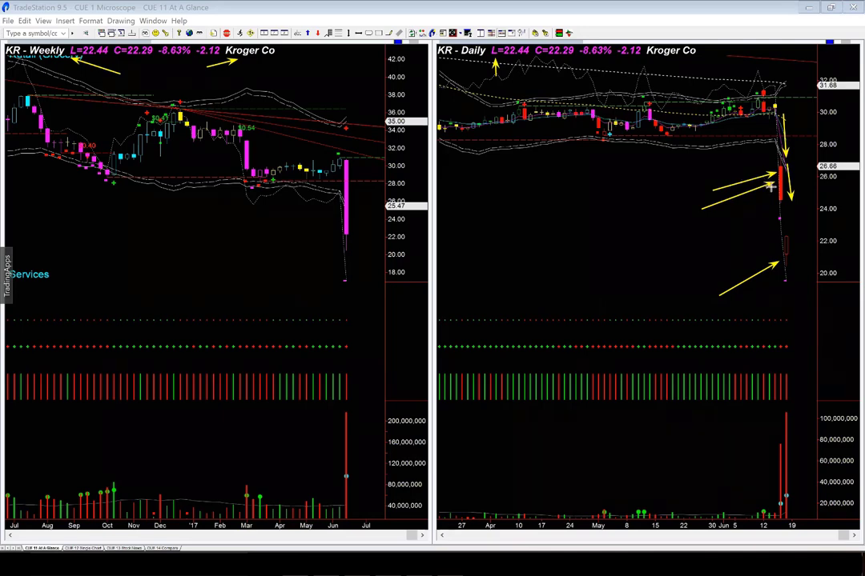
Draw arrows on the KR daily chart to the red gap-down candle, the latest candle's low and upward beside that candle
{"action": "left_click", "coordinate": [767, 196]}
{"action": "left_click", "coordinate": [767, 197]}
{"action": "left_click", "coordinate": [764, 289]}
{"action": "left_click", "coordinate": [781, 267]}
{"action": "left_click", "coordinate": [798, 242]}
{"action": "left_click", "coordinate": [795, 254]}
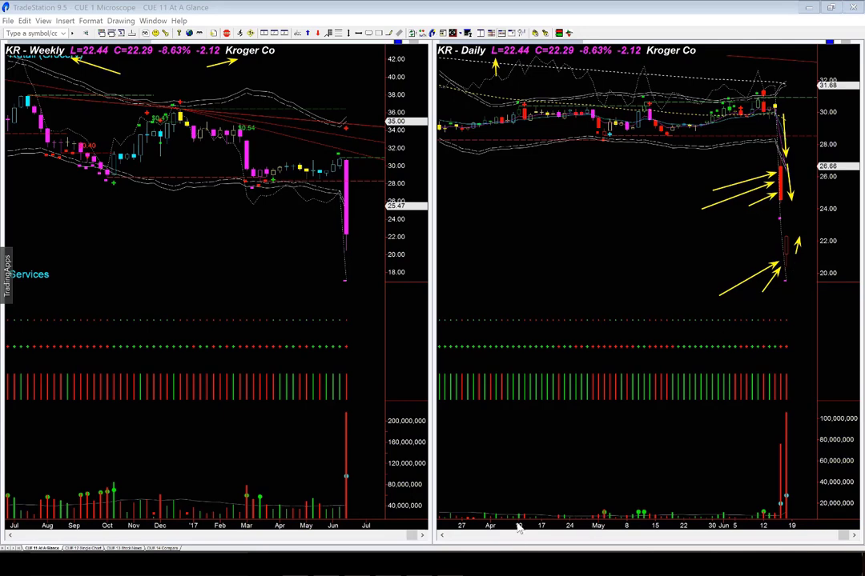
Show the KR 5-minute chart and draw arrows to the close before the 6/15 gap and around the 6/15 opening candles
{"action": "key", "text": "ctrl+Tab"}
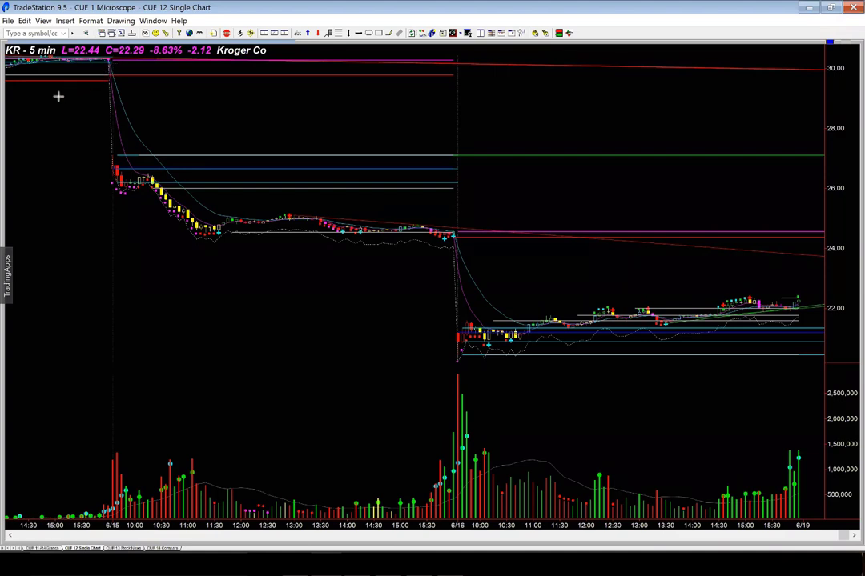
{"action": "left_click_drag", "start_coordinate": [58, 96], "coordinate": [116, 64]}
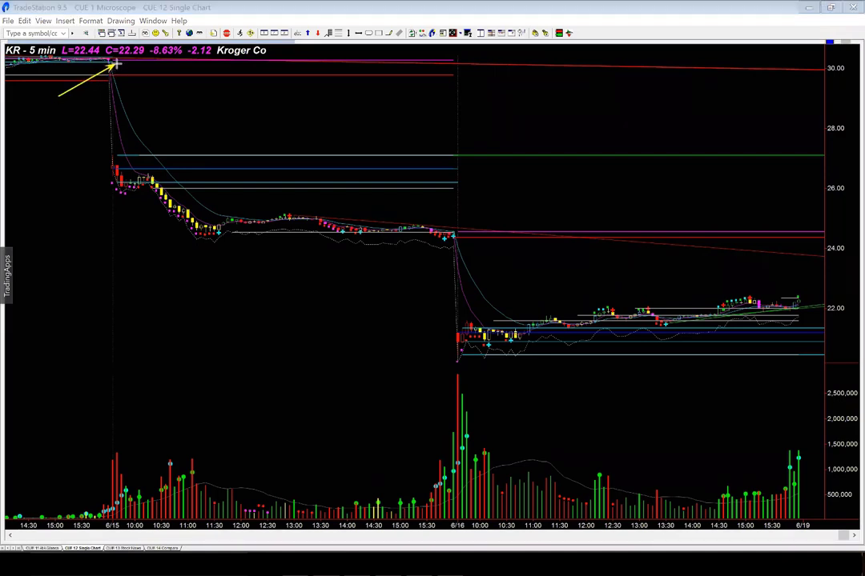
{"action": "left_click_drag", "start_coordinate": [67, 160], "coordinate": [108, 170]}
{"action": "left_click_drag", "start_coordinate": [112, 132], "coordinate": [125, 152]}
{"action": "left_click_drag", "start_coordinate": [90, 217], "coordinate": [113, 183]}
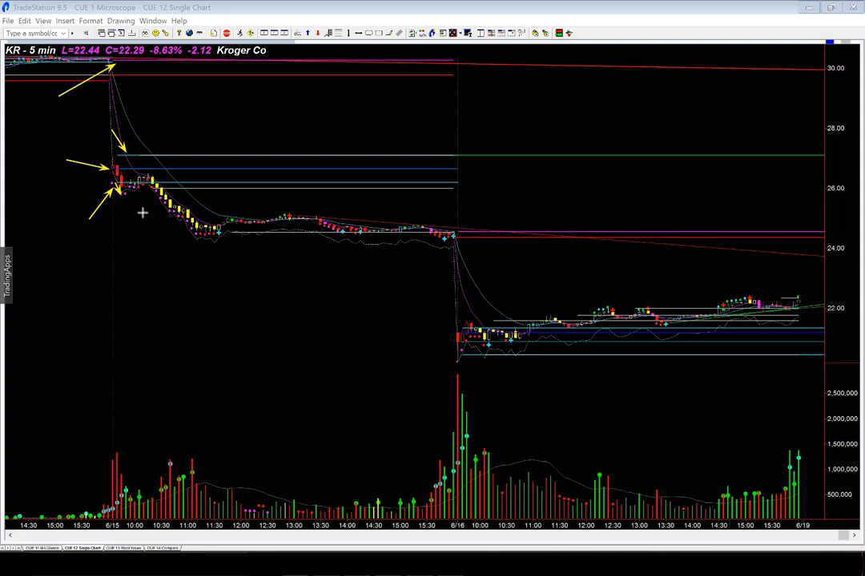
Draw short arrows to the upper 6/15 level on the KR 5-minute chart and one down the yellow morning decline
{"action": "left_click", "coordinate": [143, 137]}
{"action": "left_click", "coordinate": [151, 152]}
{"action": "left_click", "coordinate": [175, 140]}
{"action": "left_click", "coordinate": [177, 150]}
{"action": "left_click", "coordinate": [171, 186]}
{"action": "left_click", "coordinate": [196, 212]}
{"action": "left_click", "coordinate": [198, 157]}
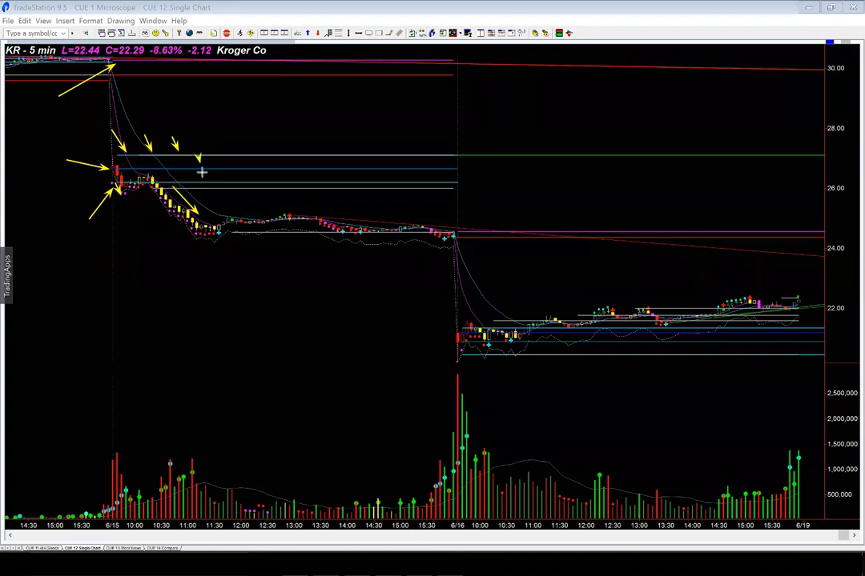
Draw arrows from the upper 6/15 level down to the late-morning lows and along the afternoon support line
{"action": "left_click", "coordinate": [199, 178]}
{"action": "left_click_drag", "start_coordinate": [203, 184], "coordinate": [201, 186]}
{"action": "left_click_drag", "start_coordinate": [198, 186], "coordinate": [198, 215]}
{"action": "left_click_drag", "start_coordinate": [162, 216], "coordinate": [400, 234]}
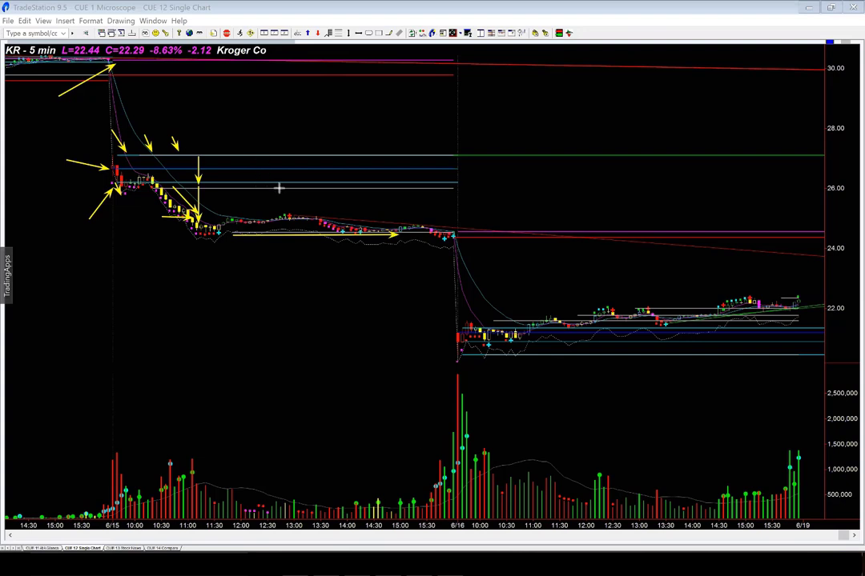
Draw arrows to the last 6/15 candles and the 6/16 opening candles, opening-range high and lower support line
{"action": "left_click", "coordinate": [498, 196]}
{"action": "left_click_drag", "start_coordinate": [497, 197], "coordinate": [459, 228]}
{"action": "left_click_drag", "start_coordinate": [379, 369], "coordinate": [457, 337]}
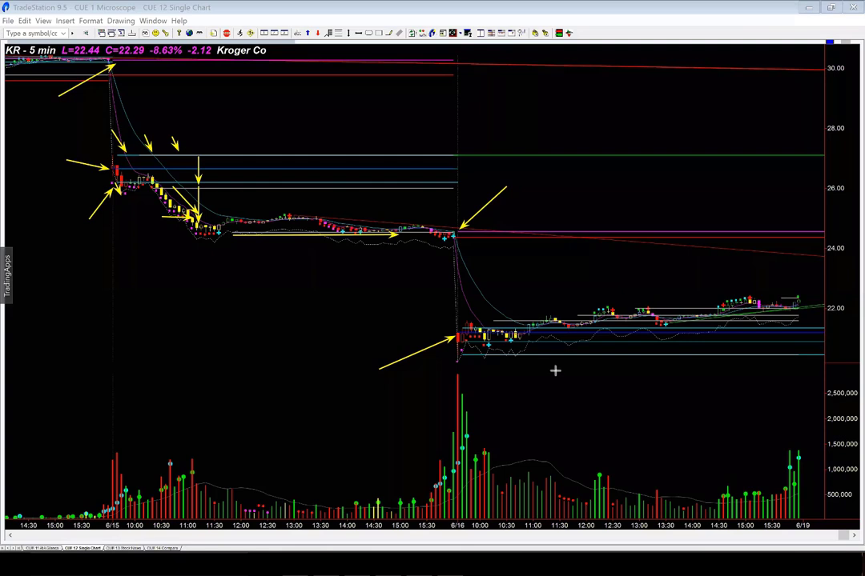
{"action": "left_click_drag", "start_coordinate": [478, 373], "coordinate": [495, 359]}
{"action": "left_click_drag", "start_coordinate": [442, 305], "coordinate": [459, 326]}
{"action": "left_click_drag", "start_coordinate": [477, 293], "coordinate": [469, 320]}
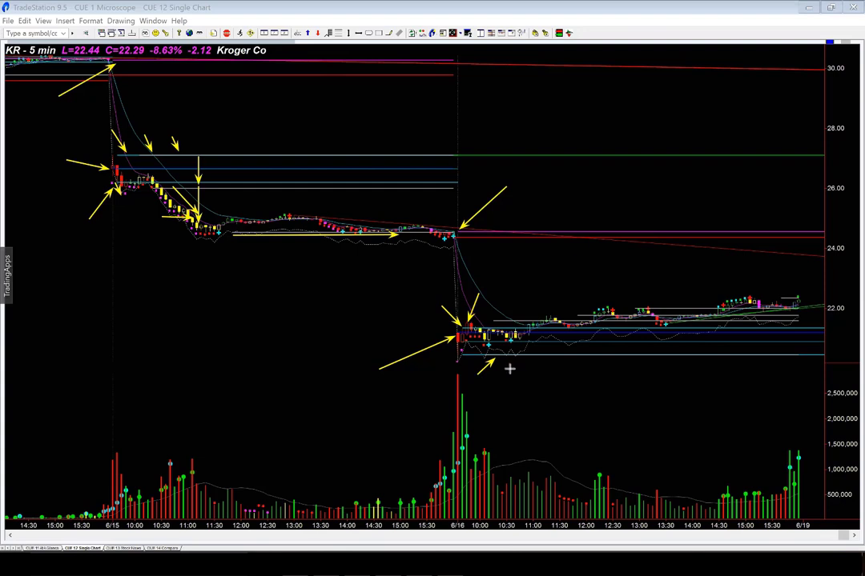
Draw arrows to the 6/16 morning lows, upward through the opening range and down to the last 5-minute candle
{"action": "left_click_drag", "start_coordinate": [498, 378], "coordinate": [521, 360]}
{"action": "left_click", "coordinate": [544, 330]}
{"action": "left_click", "coordinate": [548, 356]}
{"action": "left_click", "coordinate": [557, 295]}
{"action": "left_click_drag", "start_coordinate": [557, 295], "coordinate": [561, 293]}
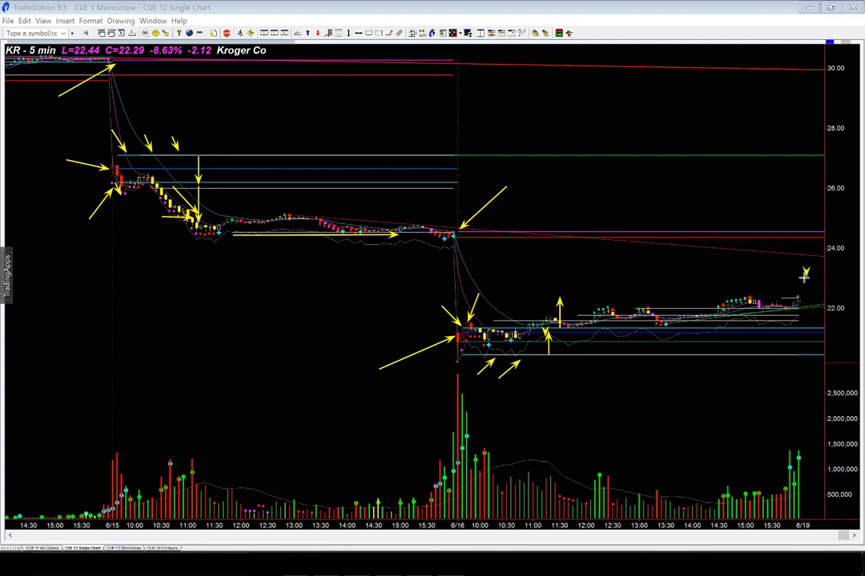
{"action": "left_click_drag", "start_coordinate": [805, 271], "coordinate": [800, 291]}
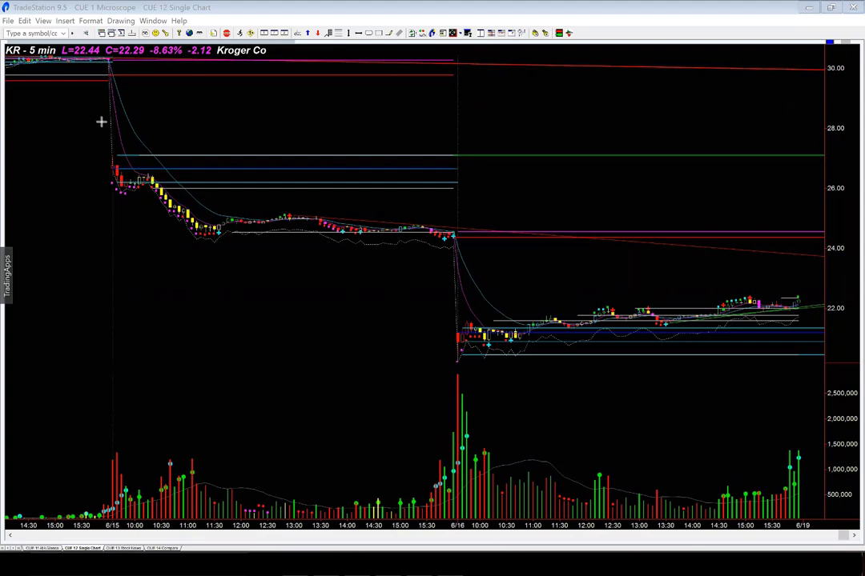
Draw arrows on the cleared KR 5-minute chart to the 6/15 and 6/16 opens, down the 6/15 decline and along the 6/16 rise
{"action": "left_click_drag", "start_coordinate": [101, 121], "coordinate": [108, 150]}
{"action": "left_click_drag", "start_coordinate": [387, 371], "coordinate": [457, 344]}
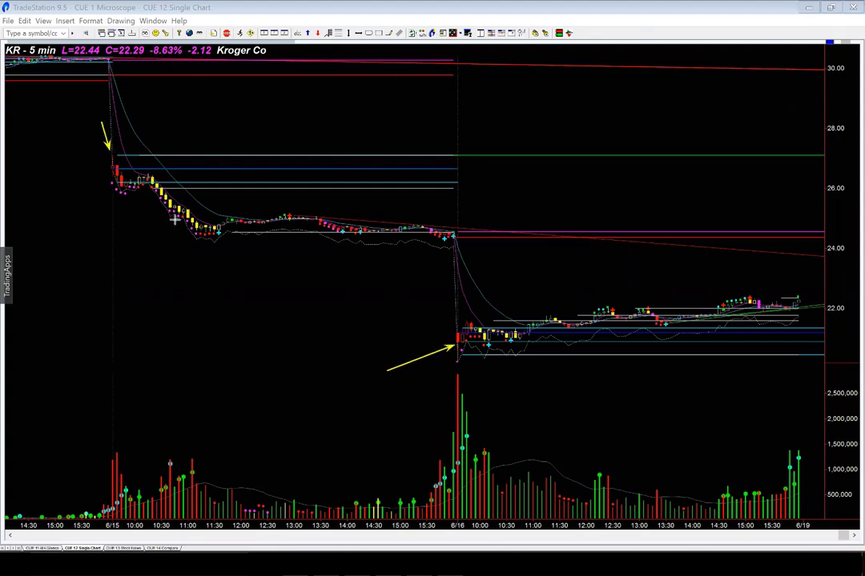
{"action": "left_click_drag", "start_coordinate": [140, 196], "coordinate": [188, 249]}
{"action": "left_click_drag", "start_coordinate": [128, 201], "coordinate": [187, 249]}
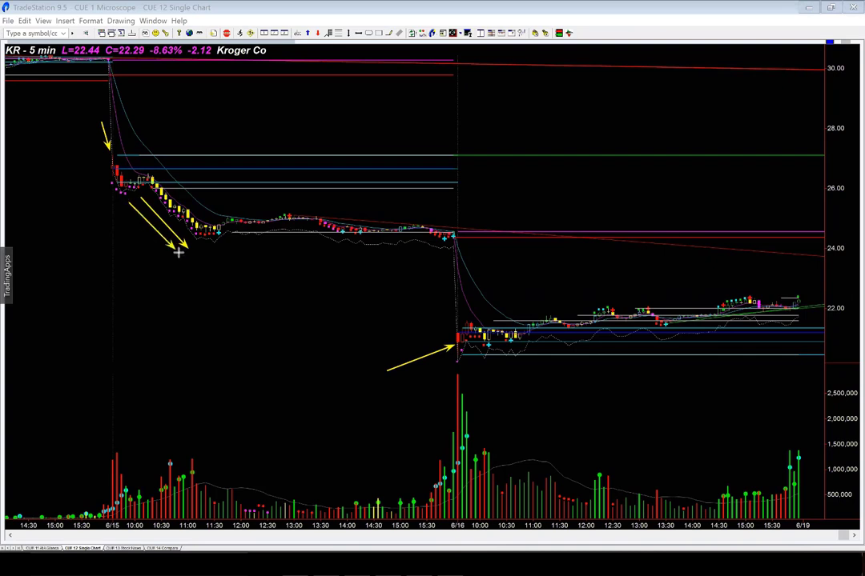
{"action": "left_click_drag", "start_coordinate": [481, 315], "coordinate": [587, 296]}
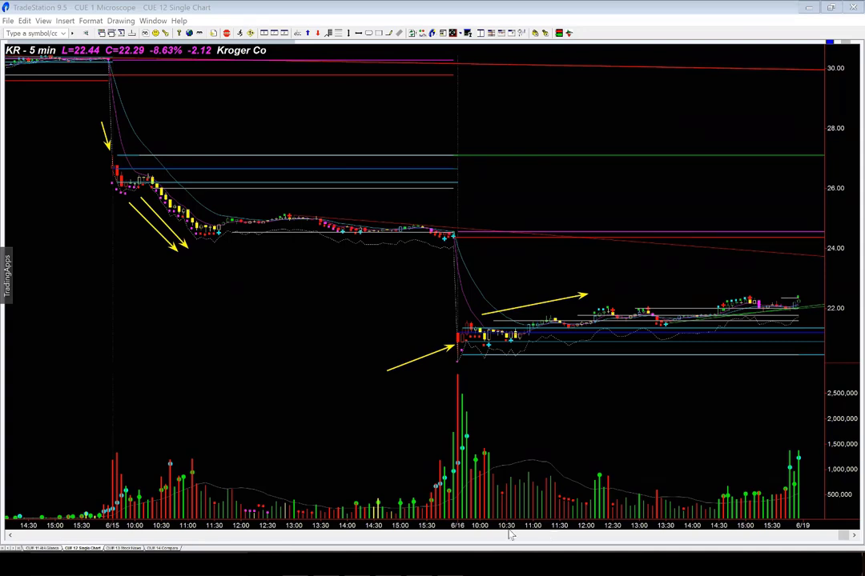
Return to the KR weekly and daily charts and draw arrows down the daily drop, to the gap-down candle and the mid-June high
{"action": "left_click", "coordinate": [44, 548]}
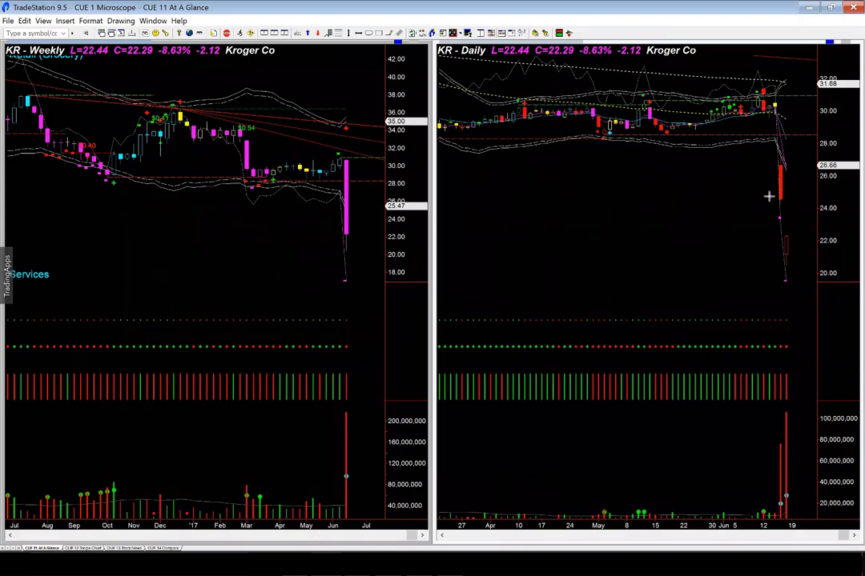
{"action": "left_click_drag", "start_coordinate": [754, 139], "coordinate": [776, 262]}
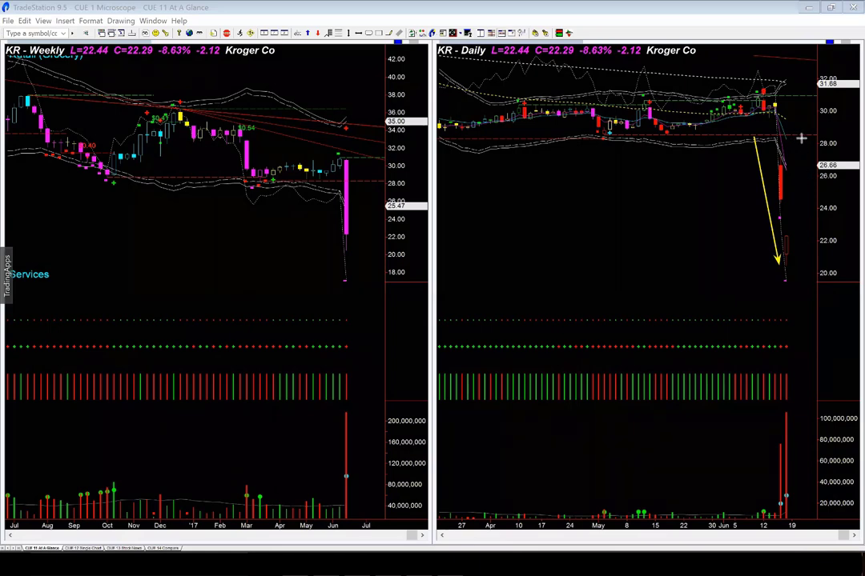
{"action": "left_click_drag", "start_coordinate": [799, 140], "coordinate": [785, 165]}
{"action": "left_click_drag", "start_coordinate": [781, 59], "coordinate": [766, 83]}
{"action": "left_click_drag", "start_coordinate": [681, 248], "coordinate": [763, 195]}
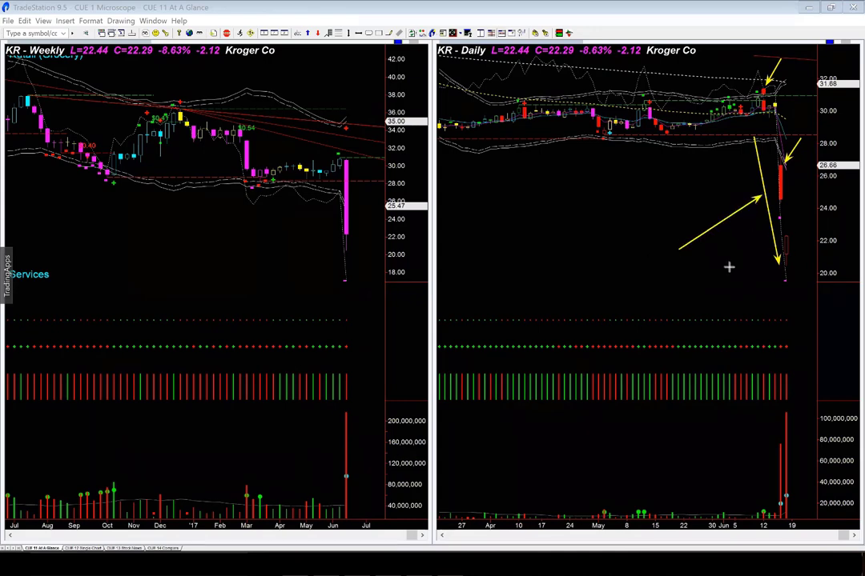
Draw arrows around the latest KR daily candle, to the mid-June high and to the first of the two volume spikes
{"action": "left_click_drag", "start_coordinate": [717, 289], "coordinate": [778, 270]}
{"action": "left_click_drag", "start_coordinate": [823, 237], "coordinate": [789, 253]}
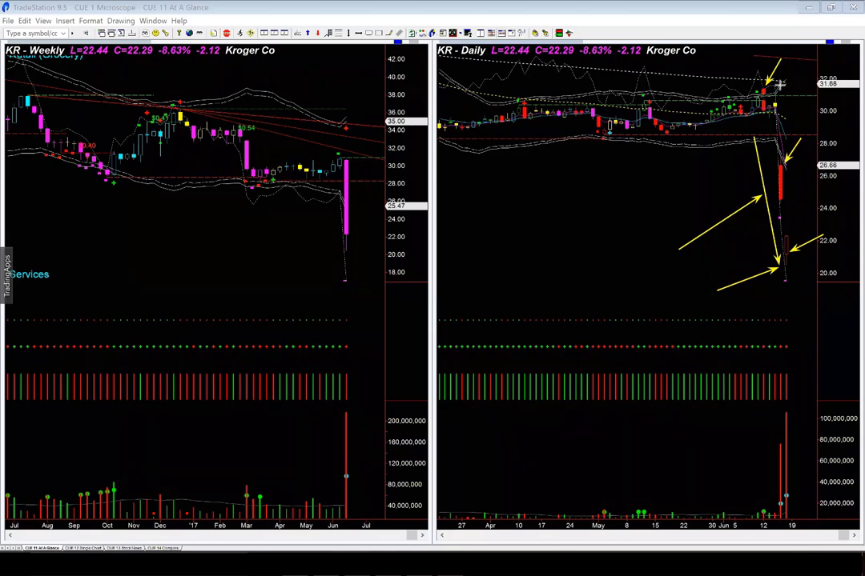
{"action": "left_click_drag", "start_coordinate": [802, 71], "coordinate": [774, 89]}
{"action": "mouse_move", "coordinate": [820, 200]}
{"action": "left_mouse_down"}
{"action": "mouse_move", "coordinate": [804, 235]}
{"action": "mouse_move", "coordinate": [793, 239]}
{"action": "left_mouse_up"}
{"action": "left_click_drag", "start_coordinate": [740, 427], "coordinate": [778, 437]}
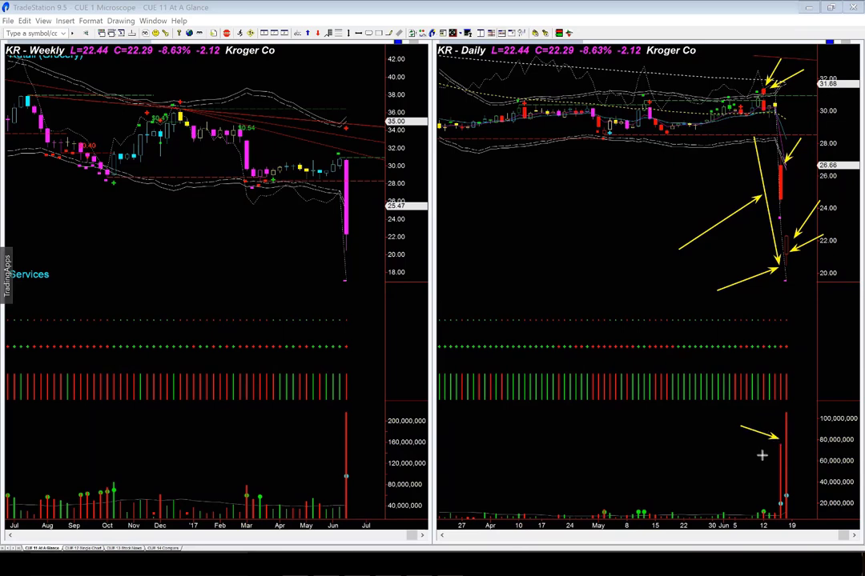
Draw arrows to the latest KR weekly candle and the latest weekly and daily volume bars, and clear all arrows
{"action": "left_click_drag", "start_coordinate": [316, 204], "coordinate": [331, 241]}
{"action": "left_click_drag", "start_coordinate": [328, 417], "coordinate": [333, 444]}
{"action": "mouse_move", "coordinate": [803, 416]}
{"action": "left_mouse_down"}
{"action": "mouse_move", "coordinate": [813, 417]}
{"action": "mouse_move", "coordinate": [806, 414]}
{"action": "left_mouse_up"}
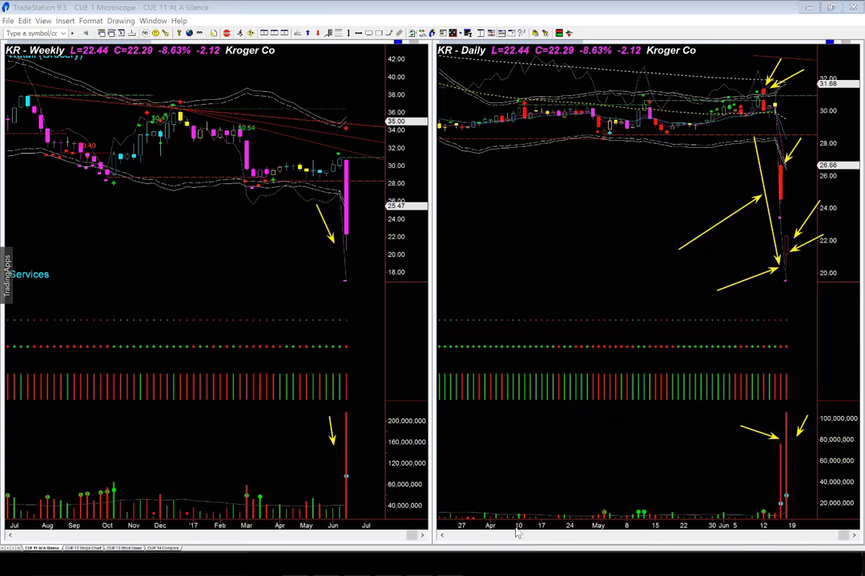
{"action": "key", "text": "Escape"}
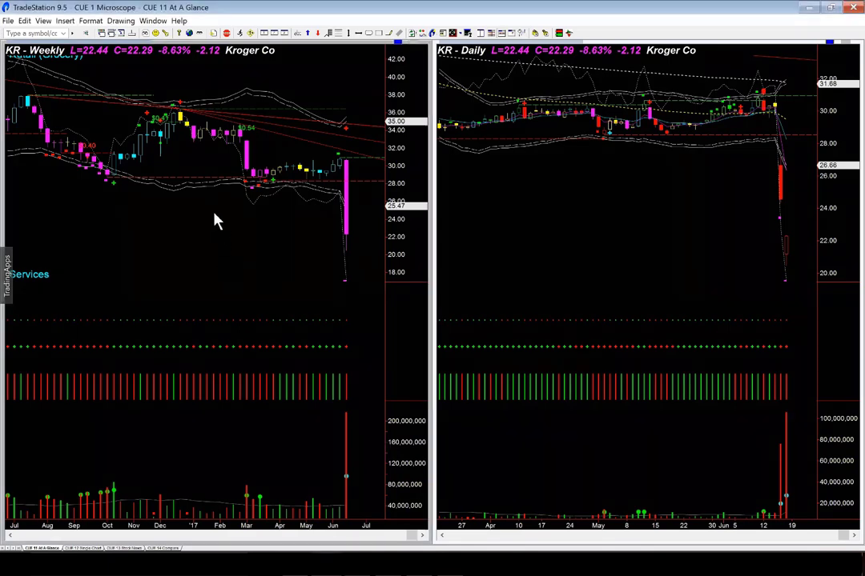
Load the SFM charts, draw arrows around the last two daily candles, and clear all arrows
{"action": "key", "text": "Down"}
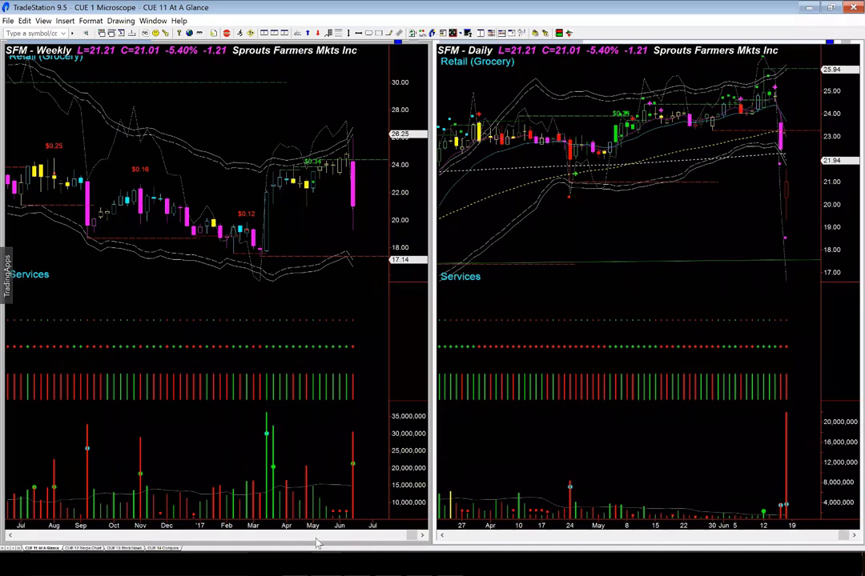
{"action": "left_click_drag", "start_coordinate": [729, 249], "coordinate": [776, 214]}
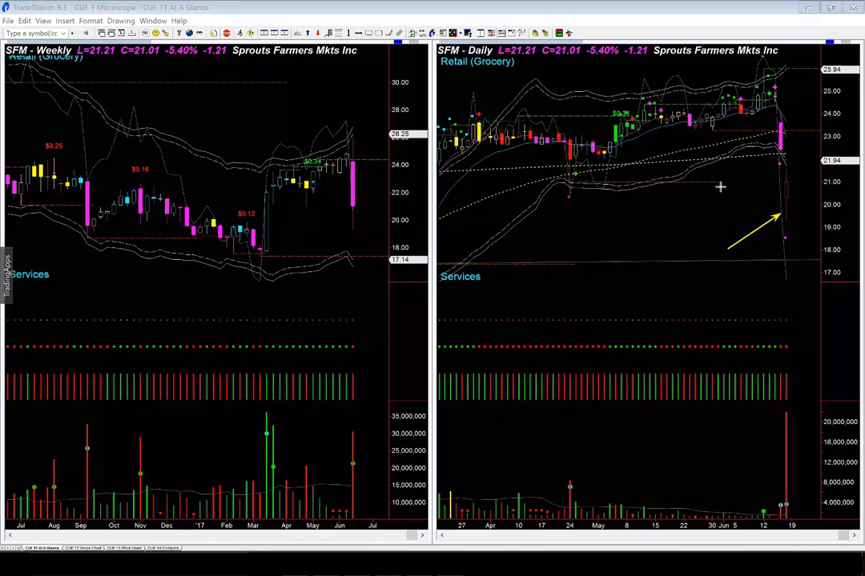
{"action": "left_click_drag", "start_coordinate": [718, 187], "coordinate": [773, 146]}
{"action": "left_click_drag", "start_coordinate": [795, 98], "coordinate": [787, 120]}
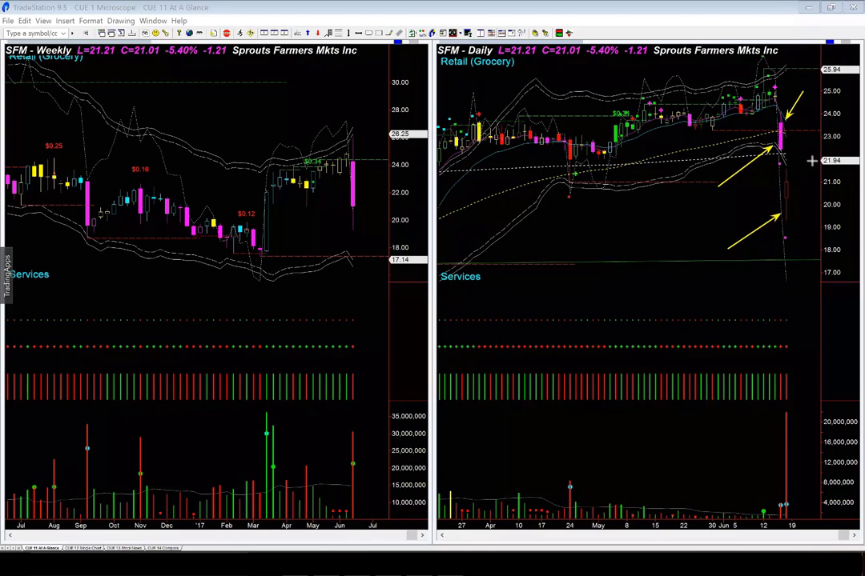
{"action": "left_click_drag", "start_coordinate": [808, 161], "coordinate": [790, 191]}
{"action": "key", "text": "Escape"}
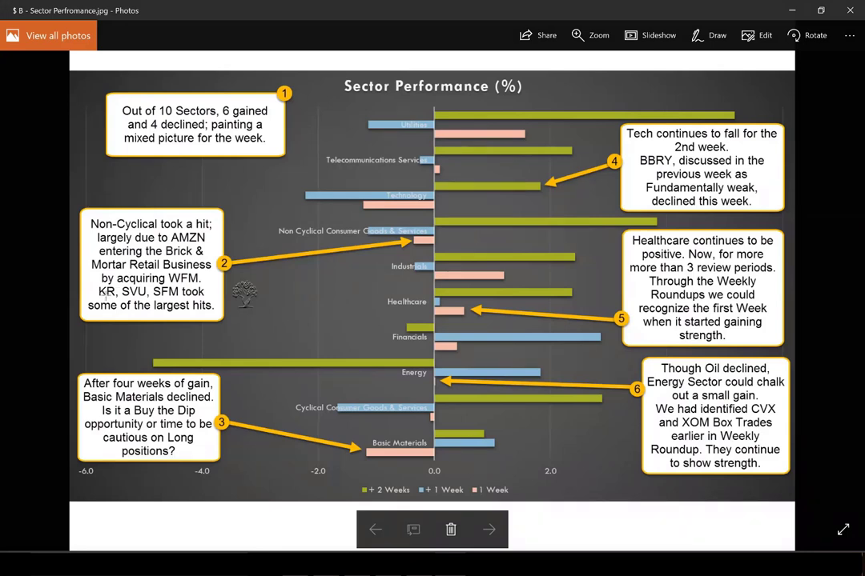
Underline the tickers KR, SVU and SFM with an arrow in the Non-Cyclical note of the Sector Performance image
{"action": "left_click_drag", "start_coordinate": [104, 296], "coordinate": [182, 298]}
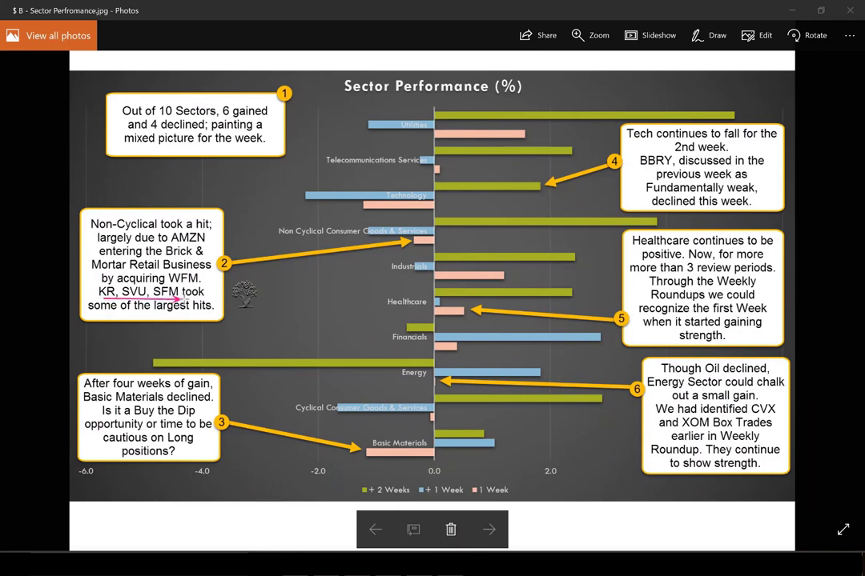
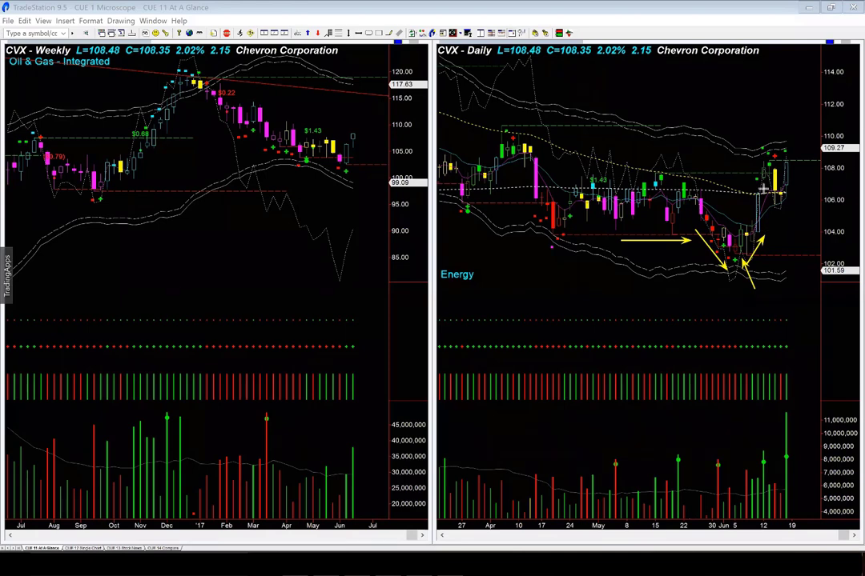
Draw arrows on the CVX daily chart around the mid-June breakout, the pullback and rebound, and the latest volume spike
{"action": "left_click_drag", "start_coordinate": [736, 189], "coordinate": [762, 196]}
{"action": "left_click_drag", "start_coordinate": [729, 138], "coordinate": [755, 151]}
{"action": "left_click_drag", "start_coordinate": [813, 236], "coordinate": [759, 220]}
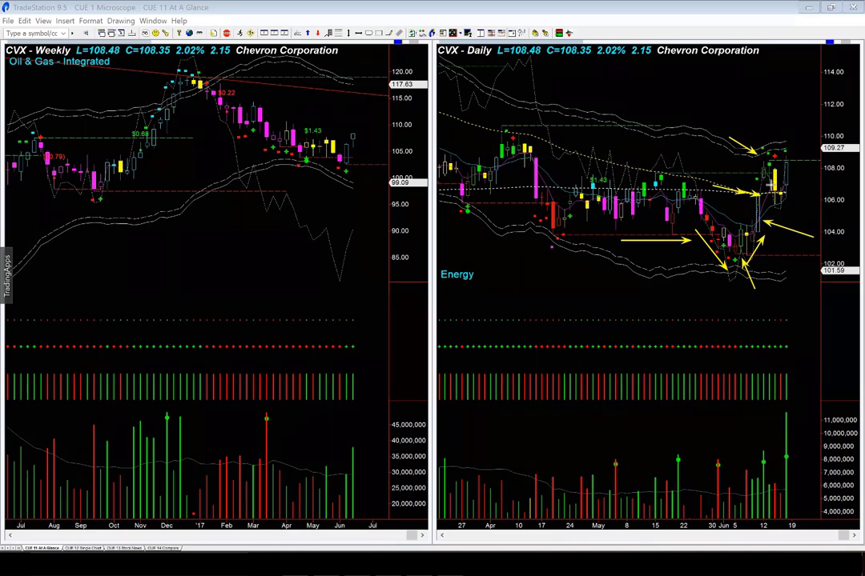
{"action": "left_click_drag", "start_coordinate": [779, 209], "coordinate": [800, 176]}
{"action": "left_click_drag", "start_coordinate": [806, 411], "coordinate": [793, 434]}
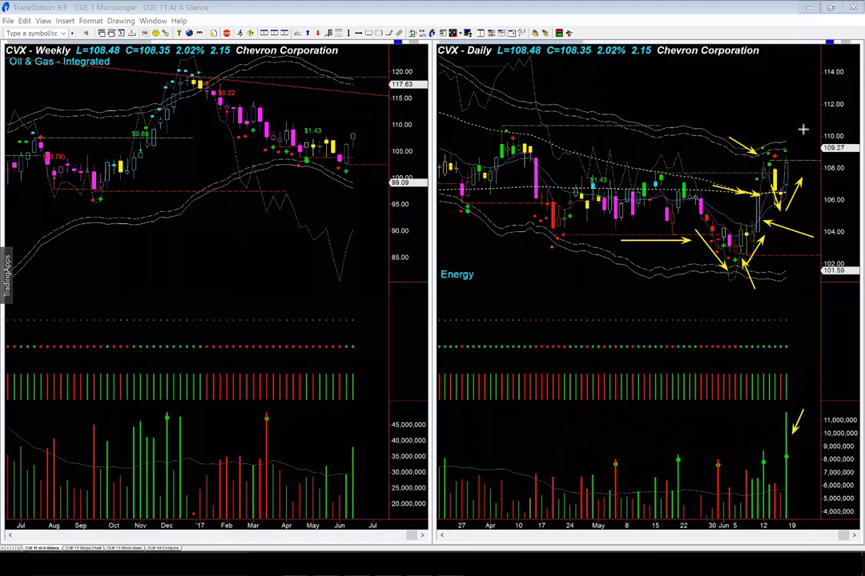
Draw arrows to the latest CVX daily candle and along the June dip below support and rebound on the weekly chart
{"action": "left_click_drag", "start_coordinate": [803, 129], "coordinate": [789, 164]}
{"action": "left_click_drag", "start_coordinate": [327, 161], "coordinate": [347, 183]}
{"action": "left_click_drag", "start_coordinate": [315, 161], "coordinate": [360, 161]}
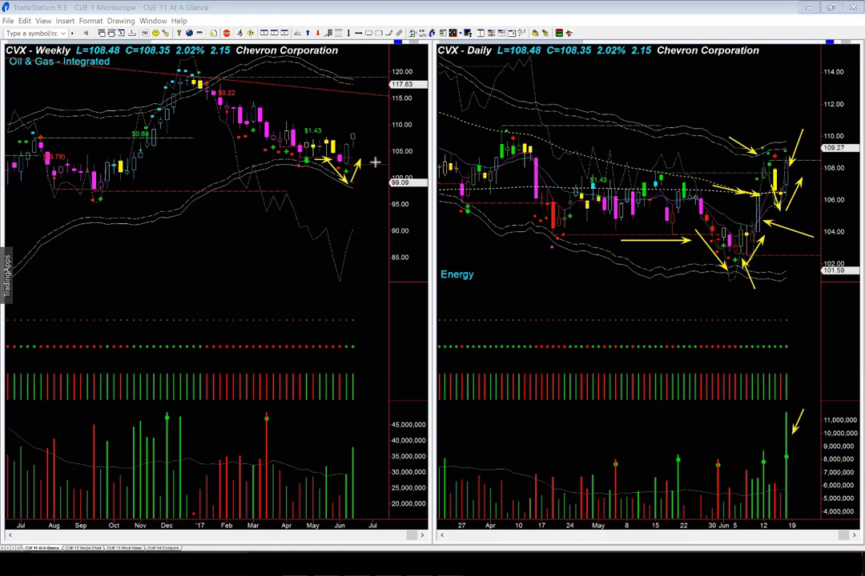
Draw arrows on the CVX charts around the latest daily high, the level below it, and the June dip and rebound, clearing them when finished
{"action": "left_click_drag", "start_coordinate": [358, 151], "coordinate": [366, 128]}
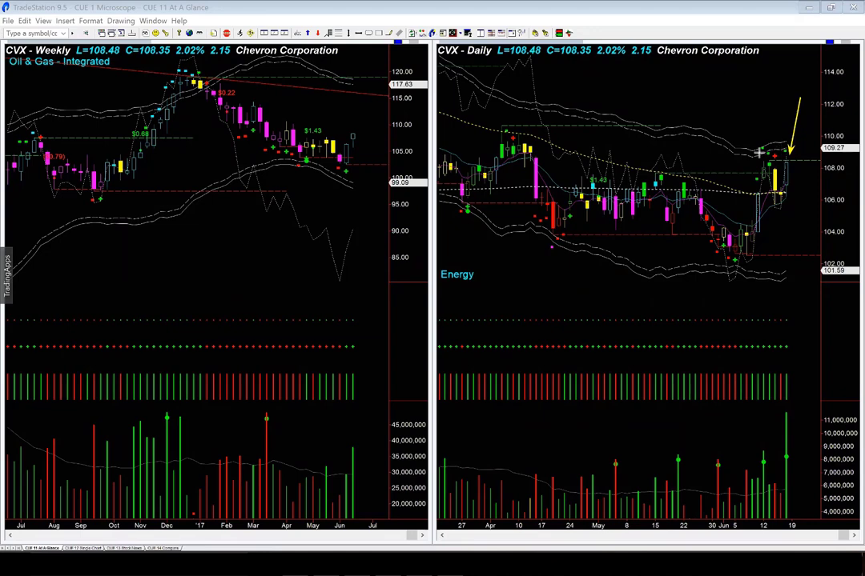
{"action": "left_click_drag", "start_coordinate": [758, 151], "coordinate": [785, 146]}
{"action": "mouse_move", "coordinate": [794, 168]}
{"action": "left_mouse_down"}
{"action": "mouse_move", "coordinate": [796, 219]}
{"action": "mouse_move", "coordinate": [805, 217]}
{"action": "left_mouse_up"}
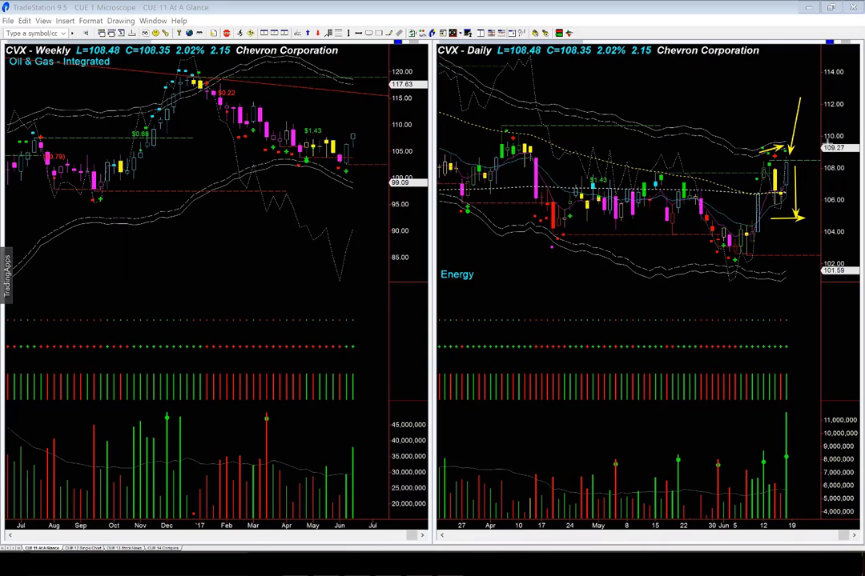
{"action": "left_click_drag", "start_coordinate": [820, 135], "coordinate": [790, 159]}
{"action": "mouse_move", "coordinate": [698, 240]}
{"action": "left_mouse_down"}
{"action": "mouse_move", "coordinate": [743, 275]}
{"action": "mouse_move", "coordinate": [771, 244]}
{"action": "left_mouse_up"}
{"action": "left_click_drag", "start_coordinate": [734, 208], "coordinate": [757, 185]}
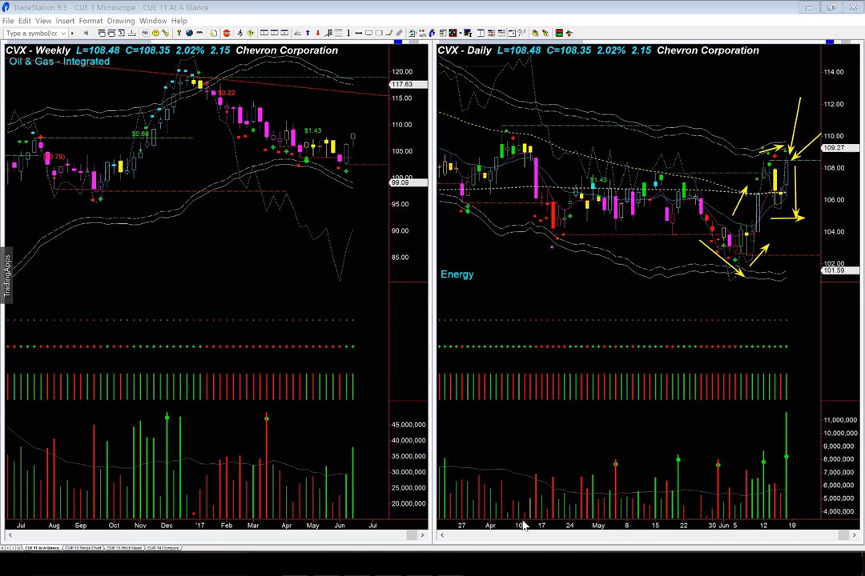
{"action": "key", "text": "e"}
{"action": "left_click_drag", "start_coordinate": [819, 194], "coordinate": [791, 189]}
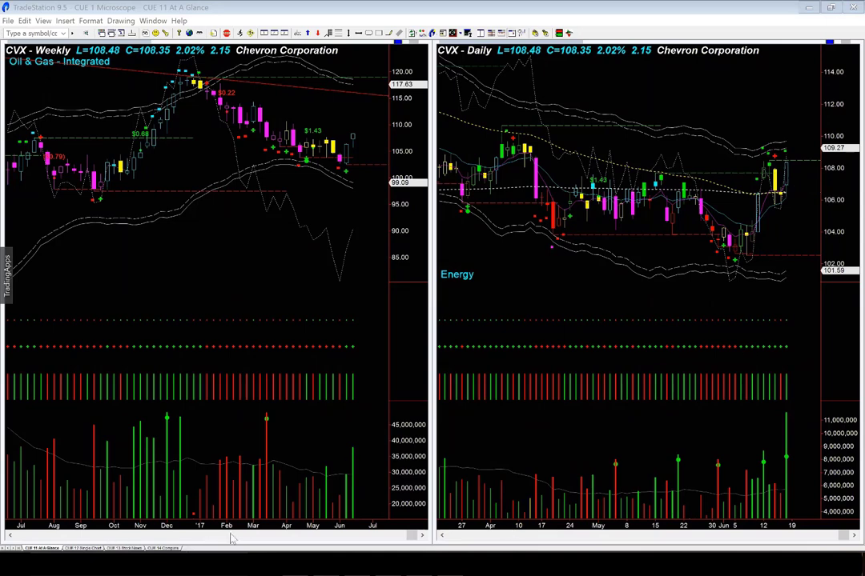
Show the CVX 5-minute chart, draw arrows around the 6/16 opening surge and first pullback, and clear the arrows
{"action": "key", "text": "ctrl+Tab"}
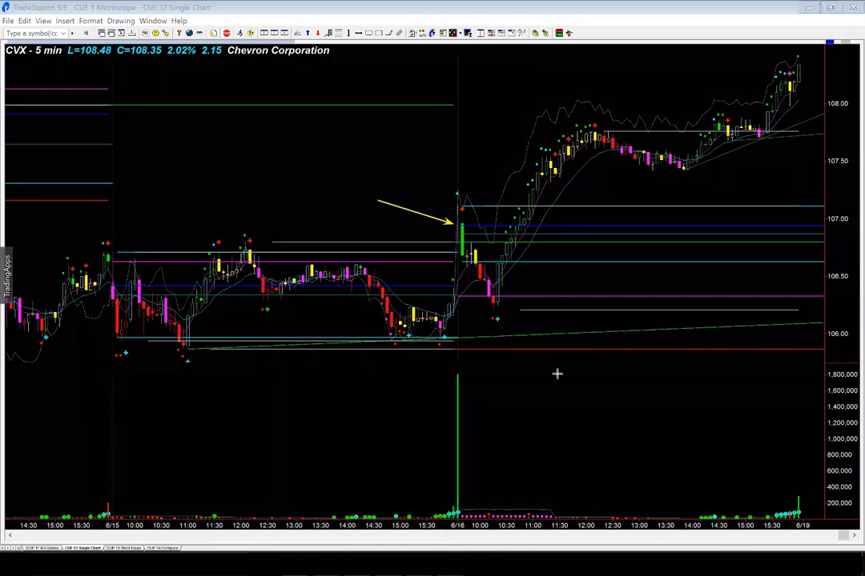
{"action": "left_click_drag", "start_coordinate": [457, 303], "coordinate": [454, 300]}
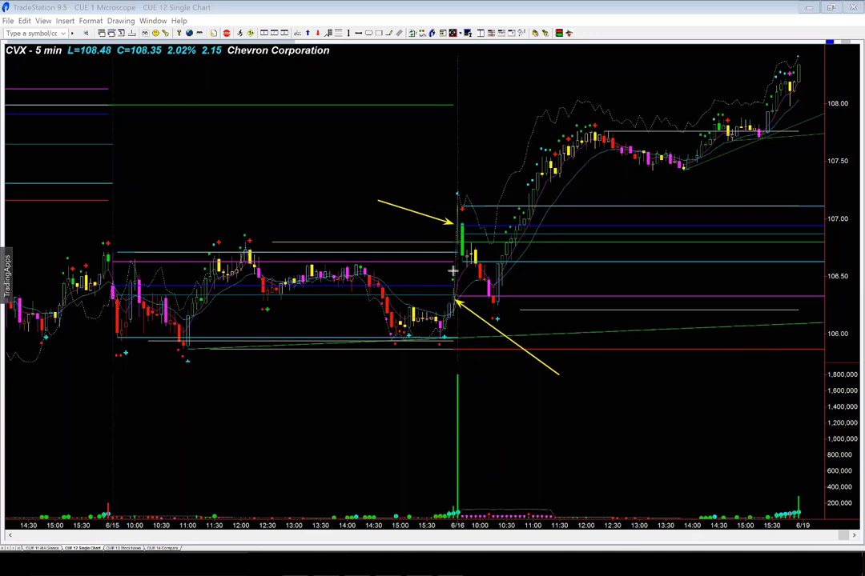
{"action": "left_click_drag", "start_coordinate": [419, 178], "coordinate": [461, 204]}
{"action": "left_click_drag", "start_coordinate": [429, 279], "coordinate": [463, 262]}
{"action": "left_click_drag", "start_coordinate": [447, 250], "coordinate": [471, 272]}
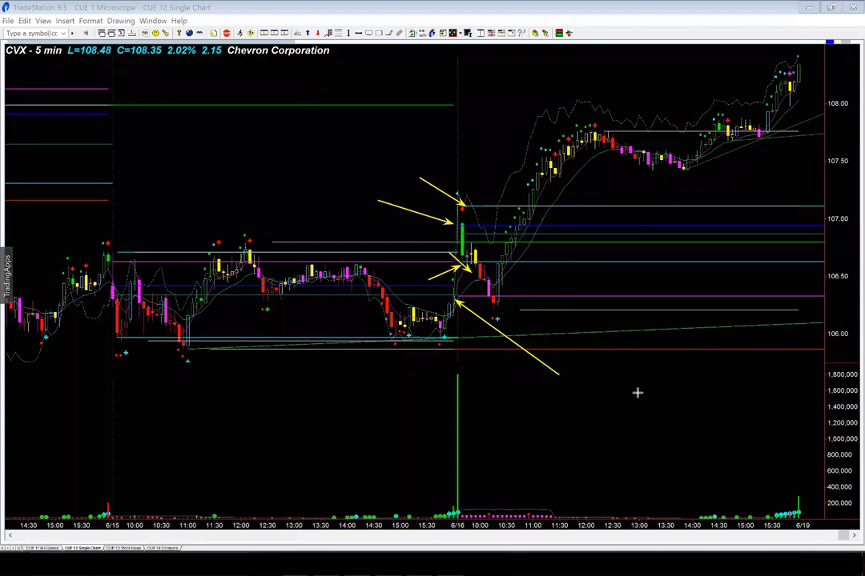
{"action": "left_click", "coordinate": [299, 168]}
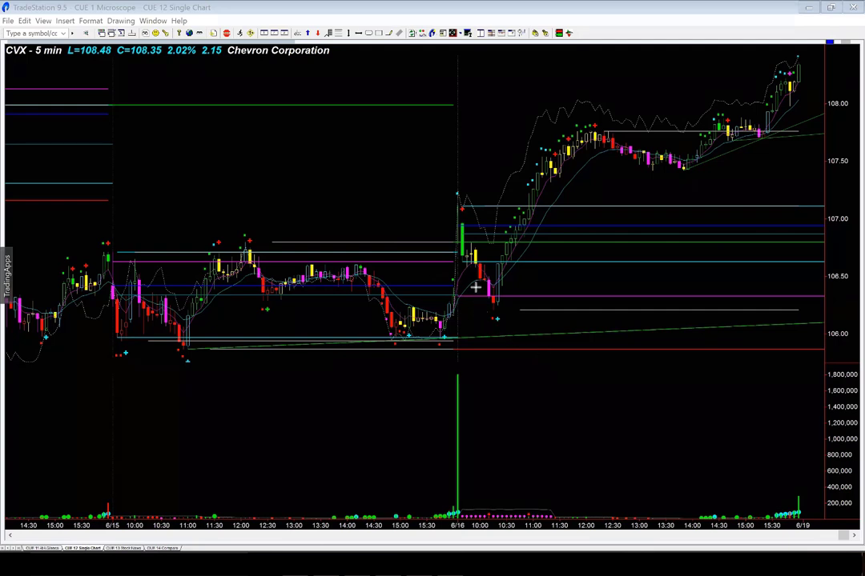
Draw arrows on the CVX 5-minute chart along the 6/16 morning dip and rebound, to its low, and down to the matching volume
{"action": "left_click_drag", "start_coordinate": [475, 284], "coordinate": [492, 314]}
{"action": "left_click_drag", "start_coordinate": [502, 311], "coordinate": [510, 289]}
{"action": "left_click_drag", "start_coordinate": [579, 402], "coordinate": [499, 328]}
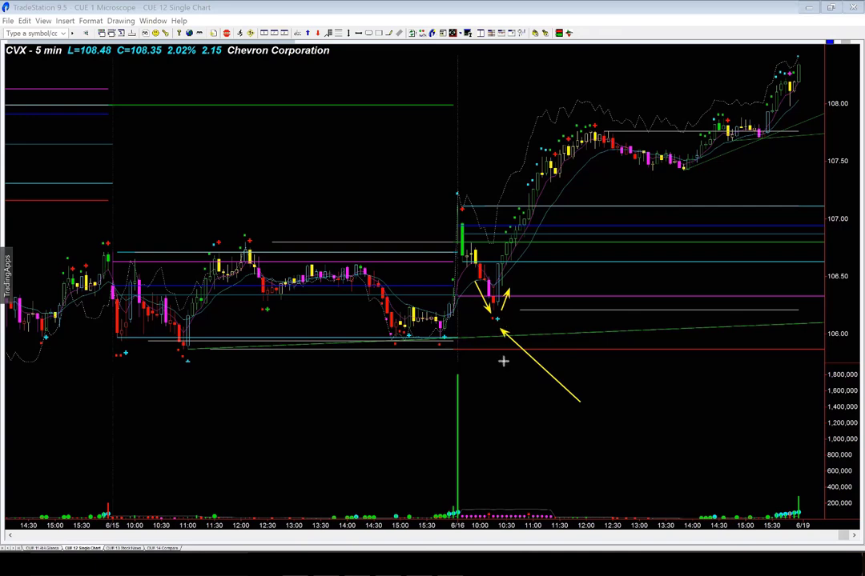
{"action": "left_click_drag", "start_coordinate": [497, 320], "coordinate": [496, 506]}
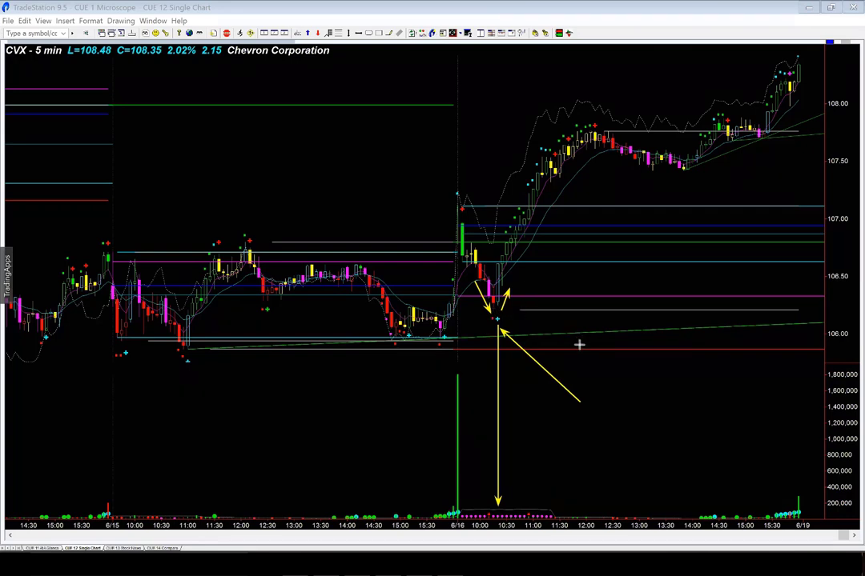
{"action": "left_click_drag", "start_coordinate": [579, 344], "coordinate": [499, 322]}
Draw arrows at the 5-minute breakout above the opening high, the morning-low level and the rally into the close, and clear all arrows
{"action": "left_click_drag", "start_coordinate": [473, 192], "coordinate": [527, 206]}
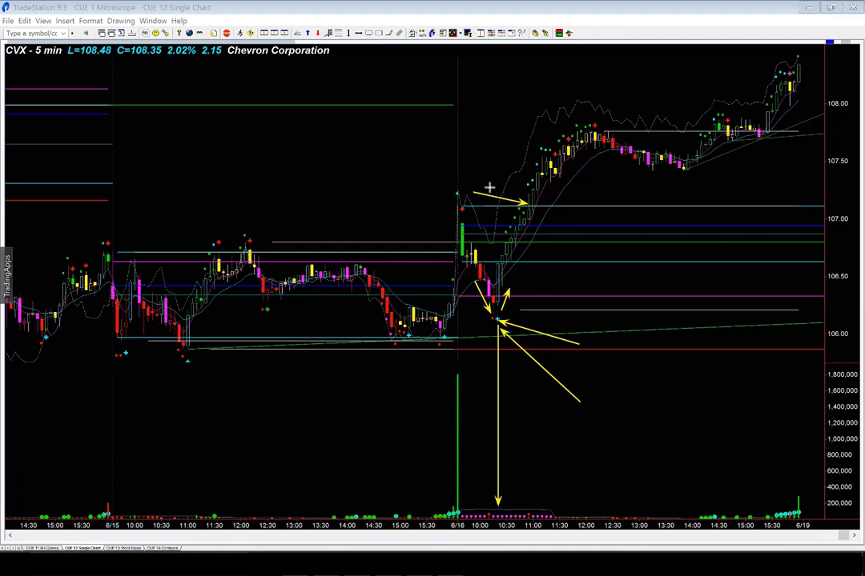
{"action": "left_click_drag", "start_coordinate": [479, 191], "coordinate": [529, 199]}
{"action": "left_click_drag", "start_coordinate": [504, 319], "coordinate": [605, 318]}
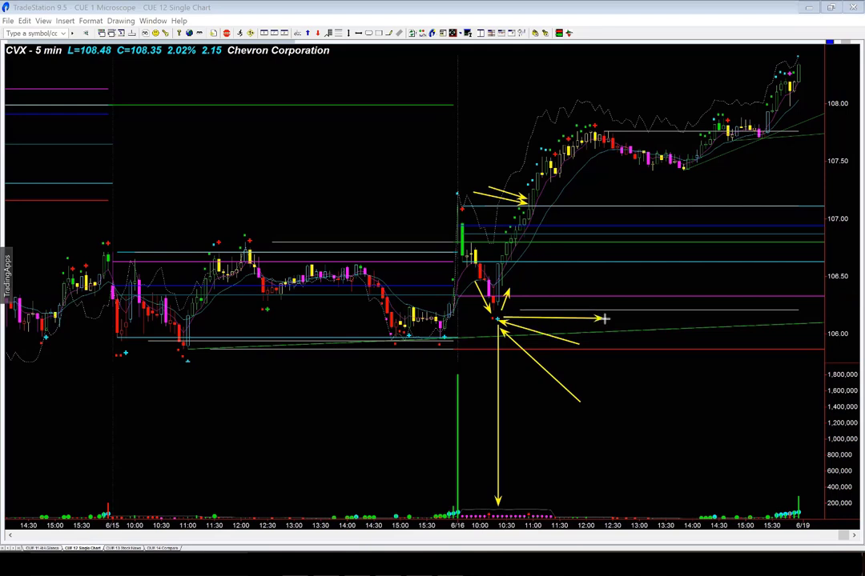
{"action": "left_click_drag", "start_coordinate": [560, 288], "coordinate": [588, 311]}
{"action": "mouse_move", "coordinate": [577, 201]}
{"action": "left_mouse_down"}
{"action": "mouse_move", "coordinate": [789, 169]}
{"action": "mouse_move", "coordinate": [808, 103]}
{"action": "left_mouse_up"}
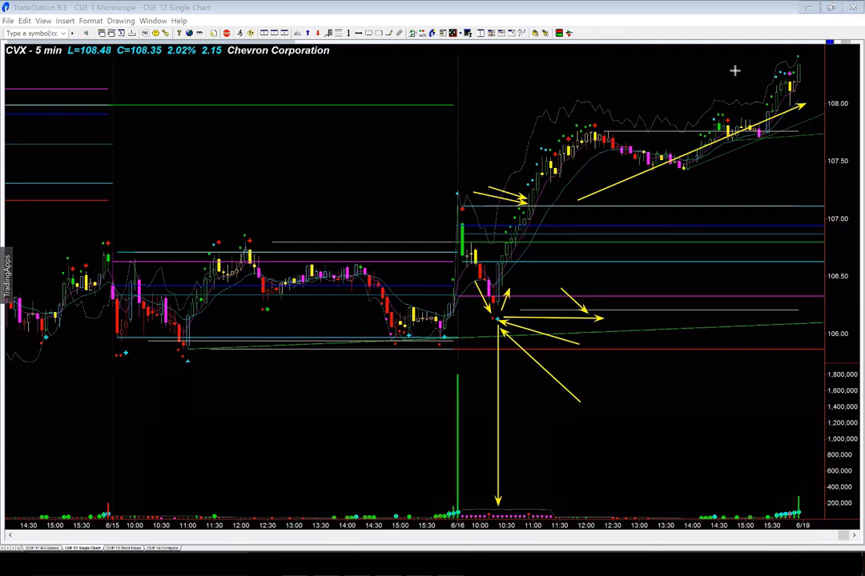
{"action": "left_click_drag", "start_coordinate": [732, 68], "coordinate": [791, 67]}
{"action": "key", "text": "Escape"}
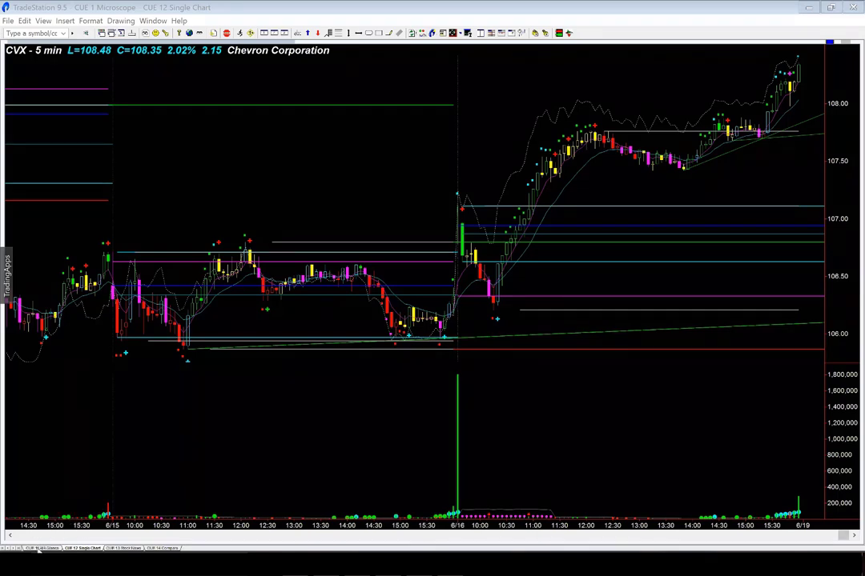
Load the XOM weekly and daily charts and draw daily arrows along the April support level, the early-June break below it and the rebound
{"action": "left_click", "coordinate": [40, 548]}
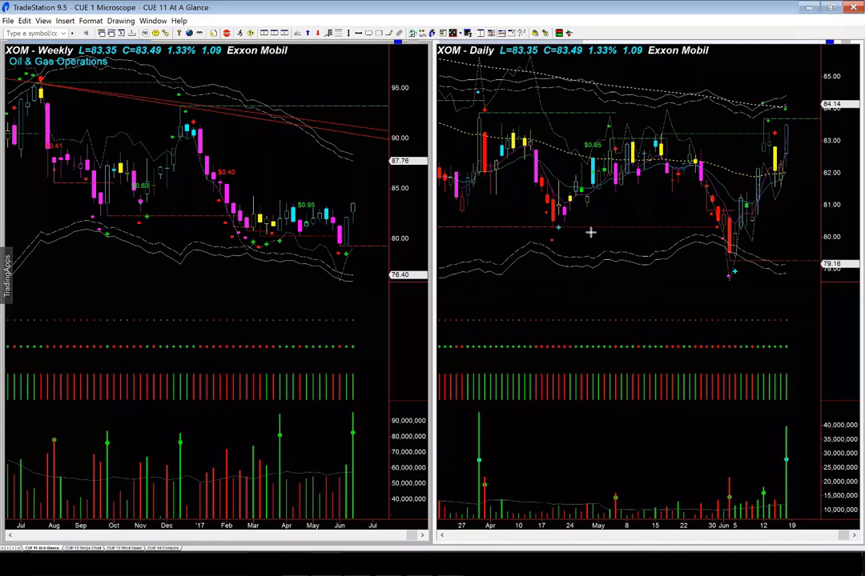
{"action": "mouse_move", "coordinate": [590, 232]}
{"action": "left_mouse_down"}
{"action": "mouse_move", "coordinate": [710, 231]}
{"action": "mouse_move", "coordinate": [696, 231]}
{"action": "mouse_move", "coordinate": [710, 231]}
{"action": "mouse_move", "coordinate": [734, 270]}
{"action": "left_mouse_up"}
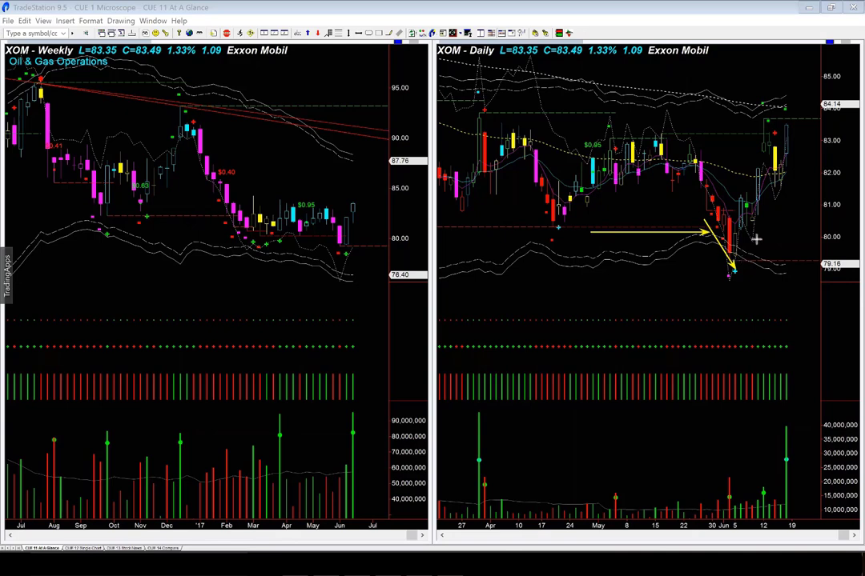
{"action": "left_click_drag", "start_coordinate": [743, 263], "coordinate": [764, 219]}
{"action": "left_click_drag", "start_coordinate": [783, 257], "coordinate": [757, 244]}
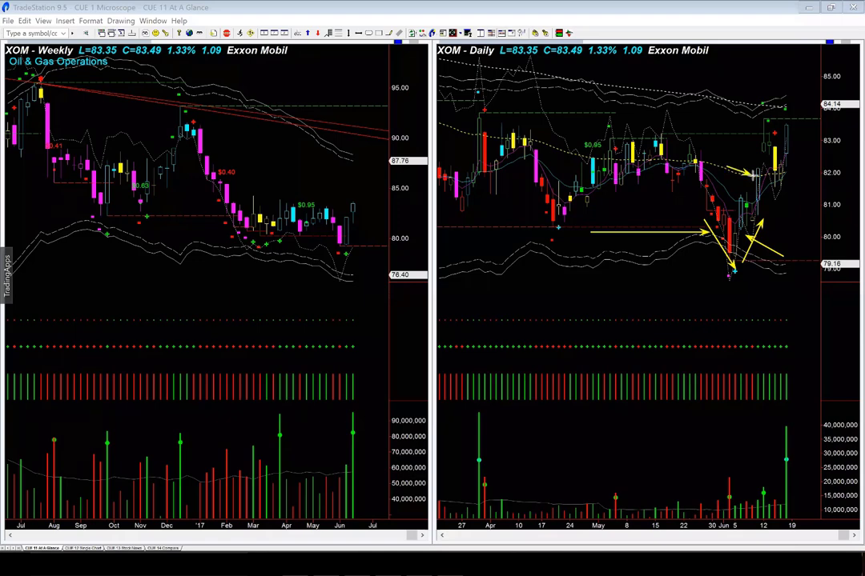
Draw arrows on the XOM daily chart around the mid-June breakout, the pullback and rally to the latest candle, and the pullback-low level
{"action": "left_click_drag", "start_coordinate": [726, 166], "coordinate": [751, 173]}
{"action": "left_click_drag", "start_coordinate": [746, 125], "coordinate": [743, 152]}
{"action": "left_click_drag", "start_coordinate": [764, 159], "coordinate": [801, 131]}
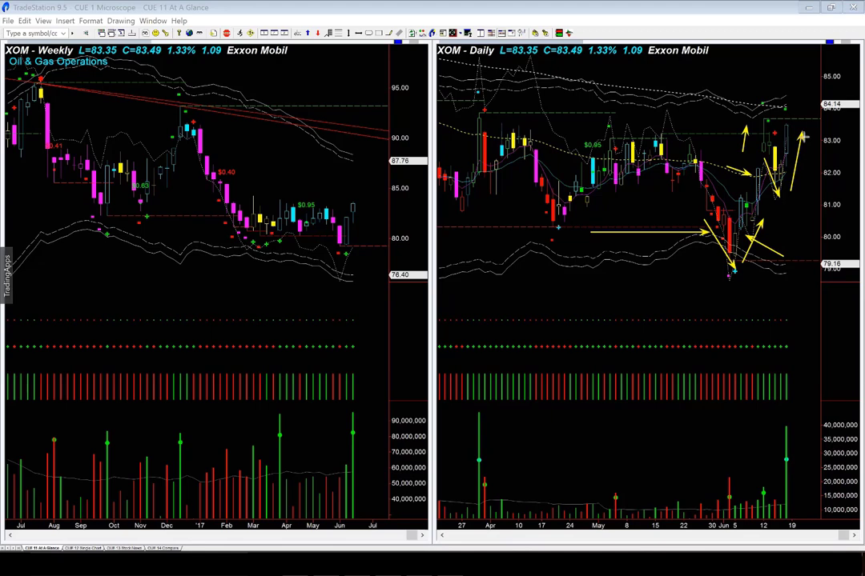
{"action": "left_click_drag", "start_coordinate": [807, 90], "coordinate": [787, 100]}
{"action": "left_click_drag", "start_coordinate": [782, 202], "coordinate": [839, 203]}
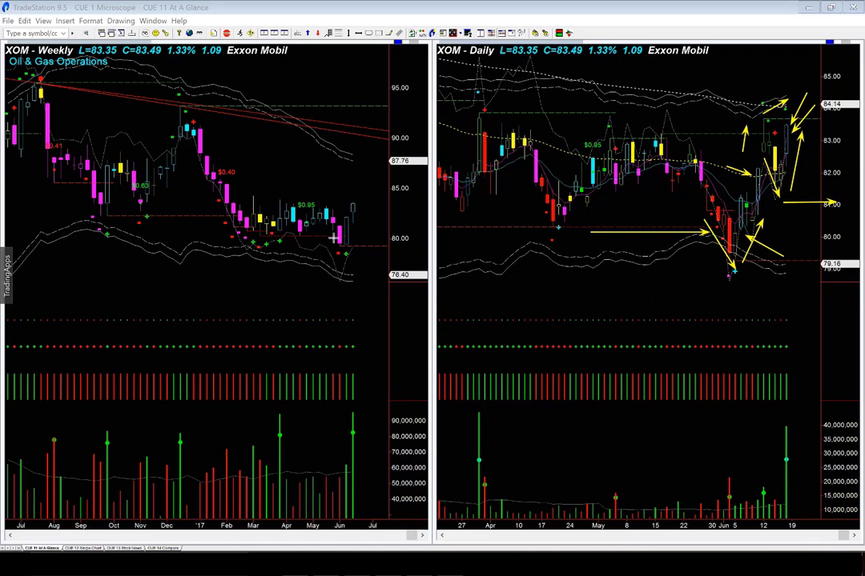
Draw arrows along the June dip below support and the rebound on the XOM weekly chart, and clear all arrows
{"action": "mouse_move", "coordinate": [325, 234]}
{"action": "left_mouse_down"}
{"action": "mouse_move", "coordinate": [357, 239]}
{"action": "mouse_move", "coordinate": [354, 264]}
{"action": "mouse_move", "coordinate": [381, 206]}
{"action": "left_mouse_up"}
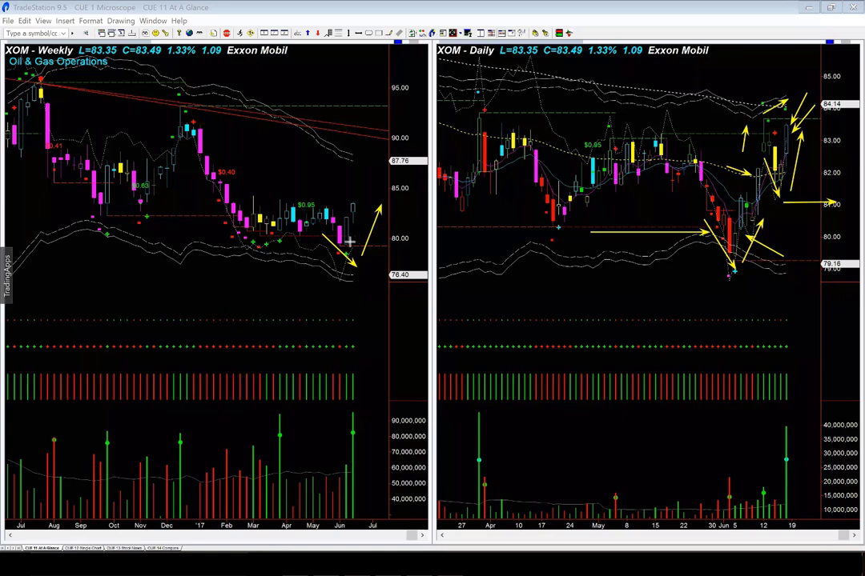
{"action": "left_click_drag", "start_coordinate": [352, 240], "coordinate": [369, 201]}
{"action": "key", "text": "Escape"}
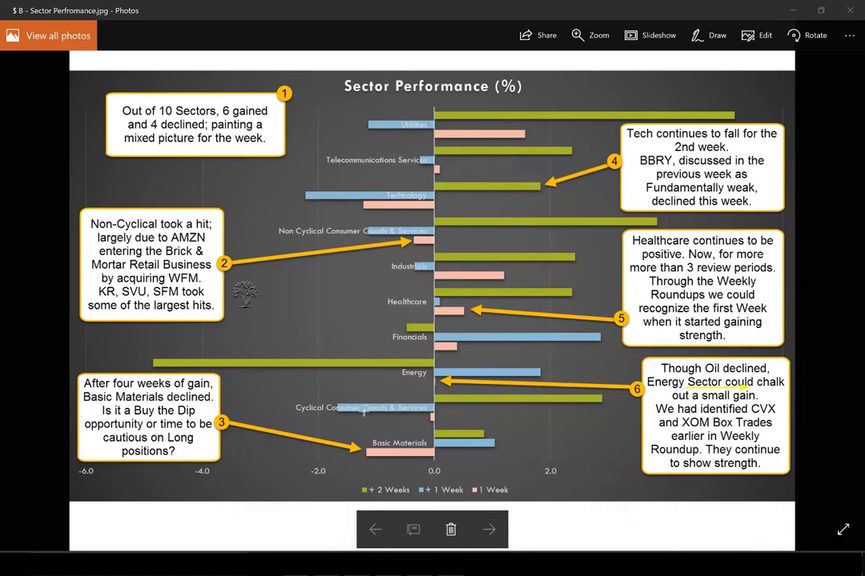
In the Energy note of the Sector Performance image, underline the CVX and XOM Box Trades and "show strength" with red arrows
{"action": "left_click_drag", "start_coordinate": [679, 387], "coordinate": [733, 388]}
{"action": "mouse_move", "coordinate": [682, 415]}
{"action": "left_mouse_down"}
{"action": "mouse_move", "coordinate": [775, 412]}
{"action": "mouse_move", "coordinate": [775, 427]}
{"action": "left_mouse_up"}
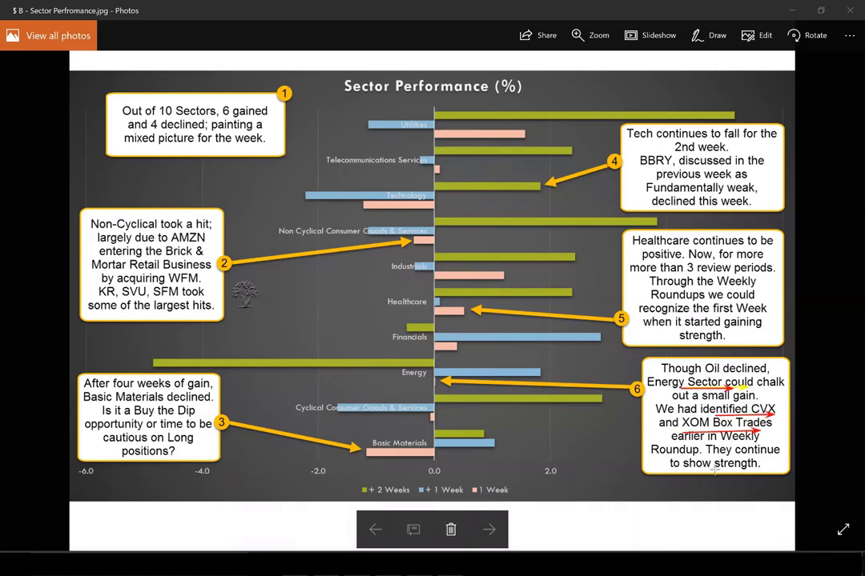
{"action": "left_click_drag", "start_coordinate": [690, 470], "coordinate": [761, 468]}
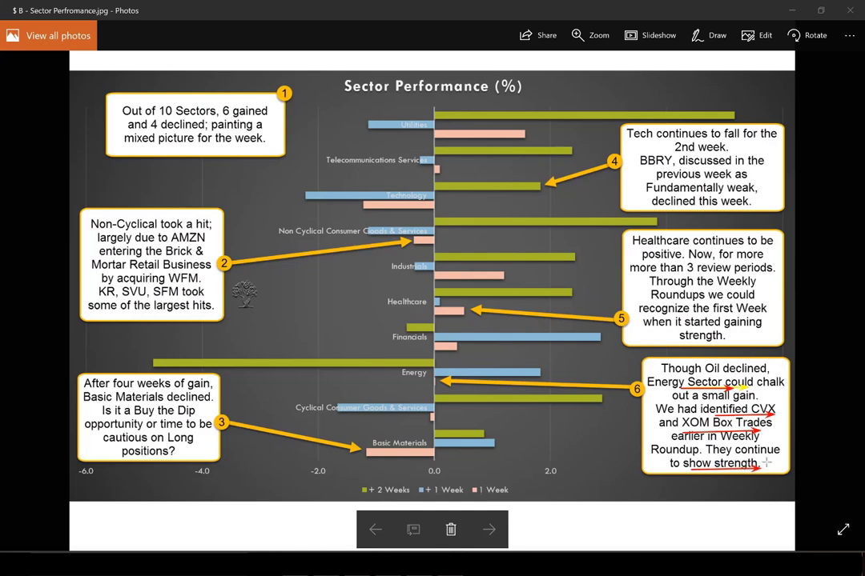
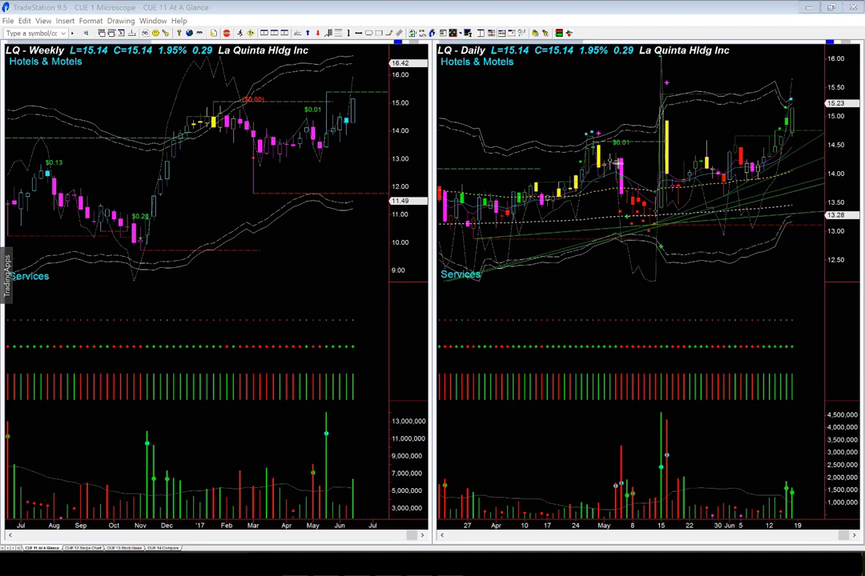
Draw red arrows on the LQ weekly and daily charts along the recent uptrends and horizontally along the previous highs
{"action": "left_click_drag", "start_coordinate": [314, 175], "coordinate": [372, 128]}
{"action": "left_click_drag", "start_coordinate": [728, 230], "coordinate": [807, 173]}
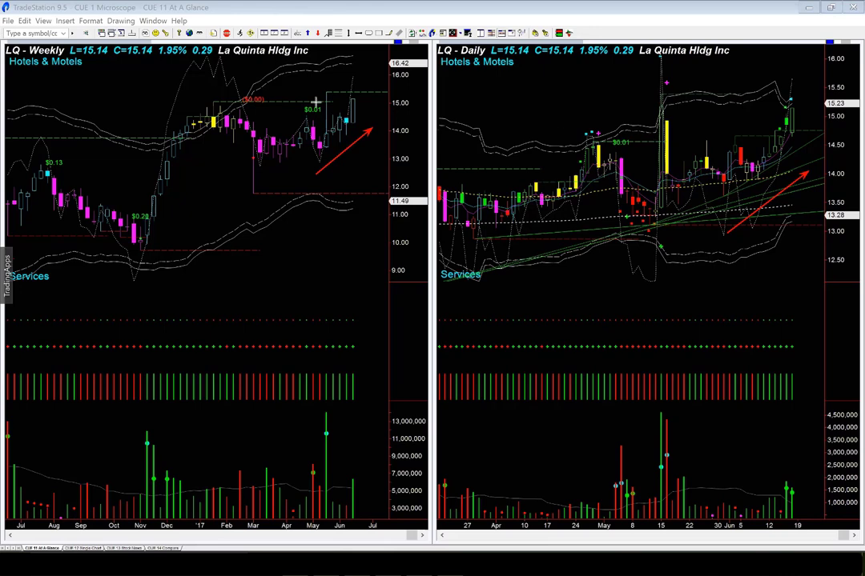
{"action": "left_click_drag", "start_coordinate": [246, 96], "coordinate": [393, 94]}
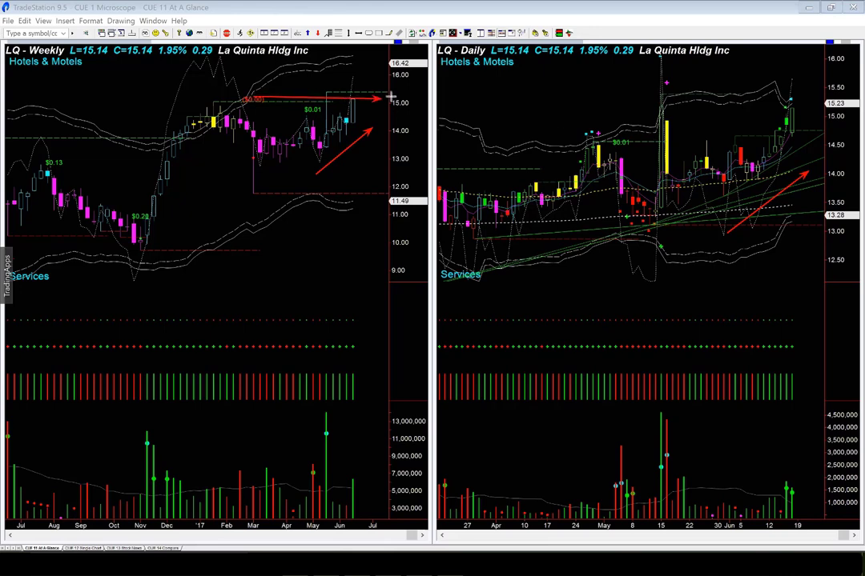
{"action": "left_click_drag", "start_coordinate": [614, 137], "coordinate": [825, 138]}
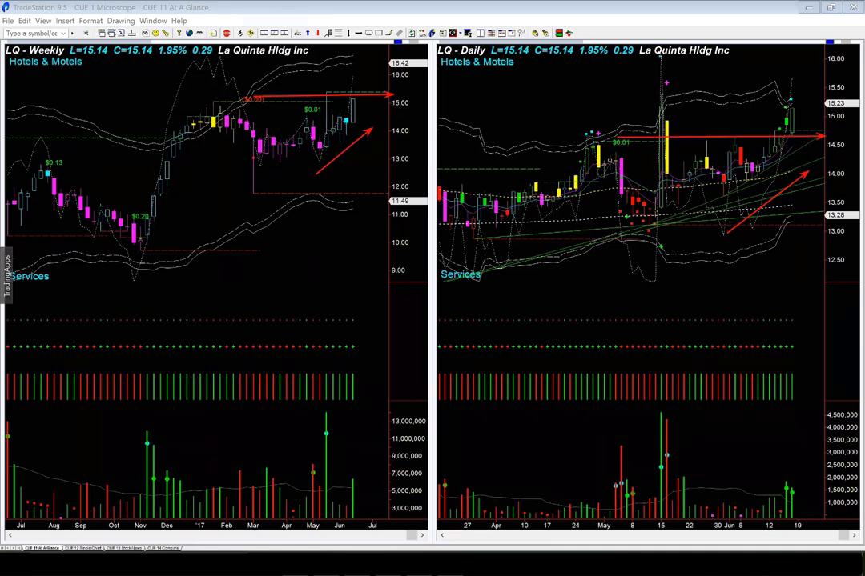
Draw arrows to LQ's latest daily candle, the mid-May daily spike, the weekly resistance, and from the January weekly high down to its volume
{"action": "left_click_drag", "start_coordinate": [808, 72], "coordinate": [793, 96]}
{"action": "left_click_drag", "start_coordinate": [682, 66], "coordinate": [668, 81]}
{"action": "left_click_drag", "start_coordinate": [218, 90], "coordinate": [364, 93]}
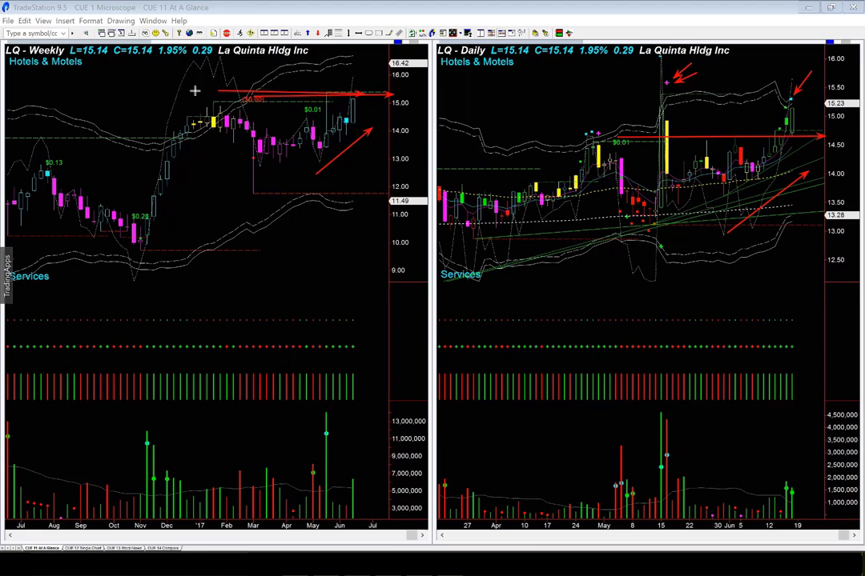
{"action": "mouse_move", "coordinate": [178, 82]}
{"action": "left_mouse_down"}
{"action": "mouse_move", "coordinate": [210, 98]}
{"action": "mouse_move", "coordinate": [189, 406]}
{"action": "mouse_move", "coordinate": [206, 512]}
{"action": "mouse_move", "coordinate": [211, 504]}
{"action": "left_mouse_up"}
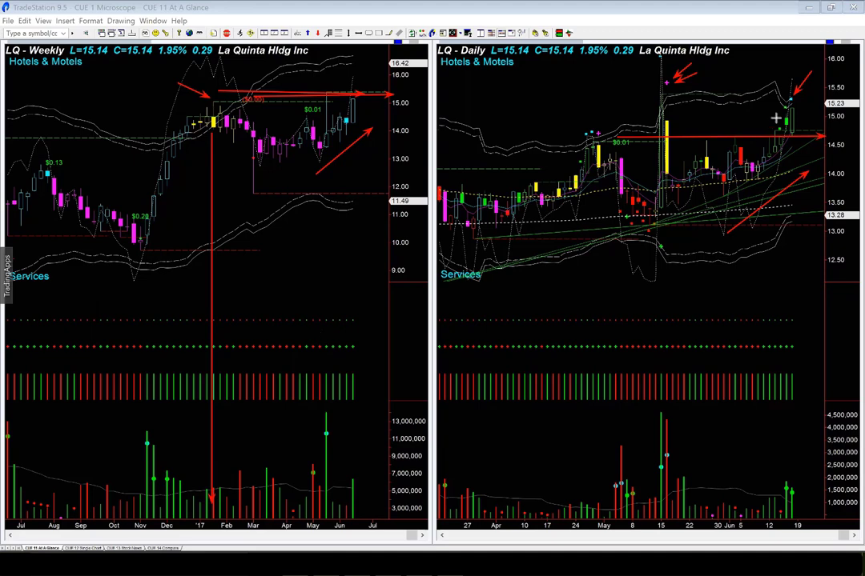
Draw arrows on the LQ daily chart for a pullback to the breakout level and along the rising trendlines, and clear all arrows
{"action": "mouse_move", "coordinate": [767, 127]}
{"action": "left_mouse_down"}
{"action": "mouse_move", "coordinate": [783, 107]}
{"action": "mouse_move", "coordinate": [817, 131]}
{"action": "left_mouse_up"}
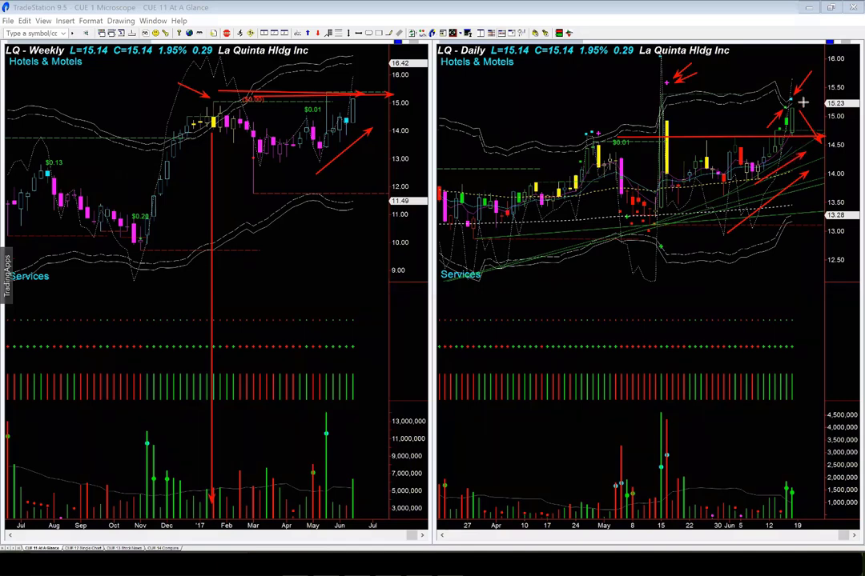
{"action": "left_click_drag", "start_coordinate": [811, 119], "coordinate": [829, 144]}
{"action": "left_click_drag", "start_coordinate": [802, 182], "coordinate": [825, 169]}
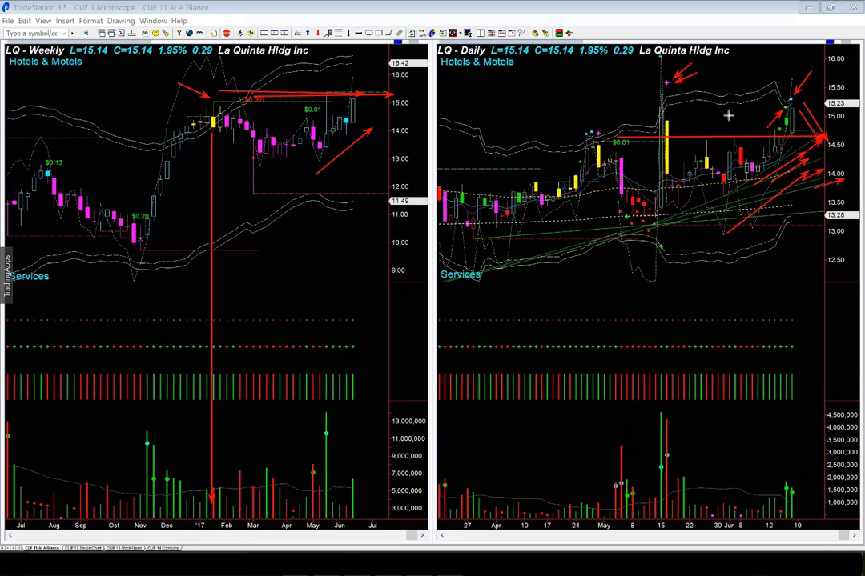
{"action": "key", "text": "Escape"}
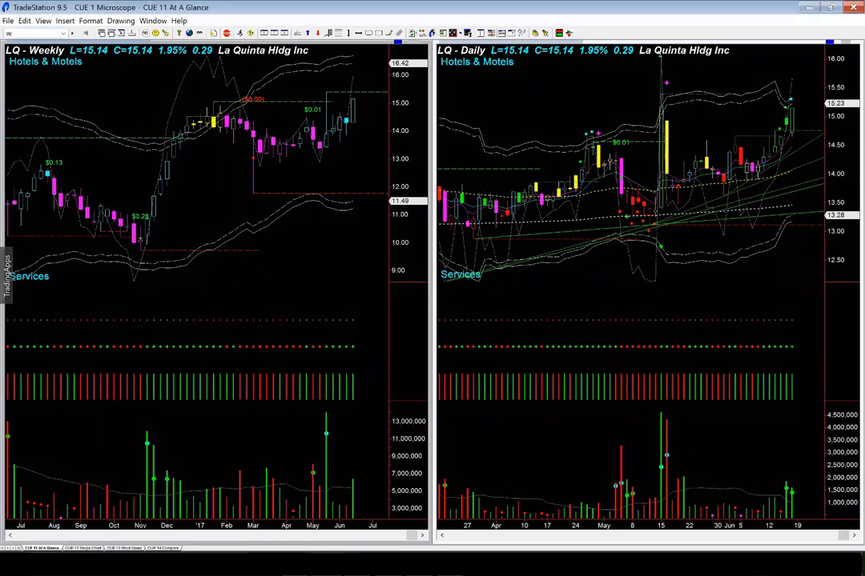
Load the WYN charts and draw arrows to the late-April and early-June daily highs and along the resistance on both timeframes
{"action": "key", "text": "Down"}
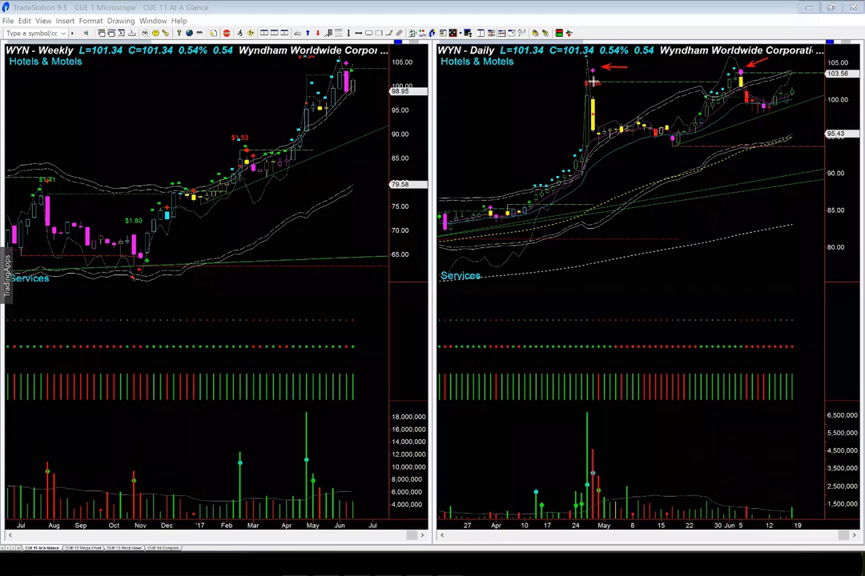
{"action": "left_click_drag", "start_coordinate": [594, 78], "coordinate": [821, 76]}
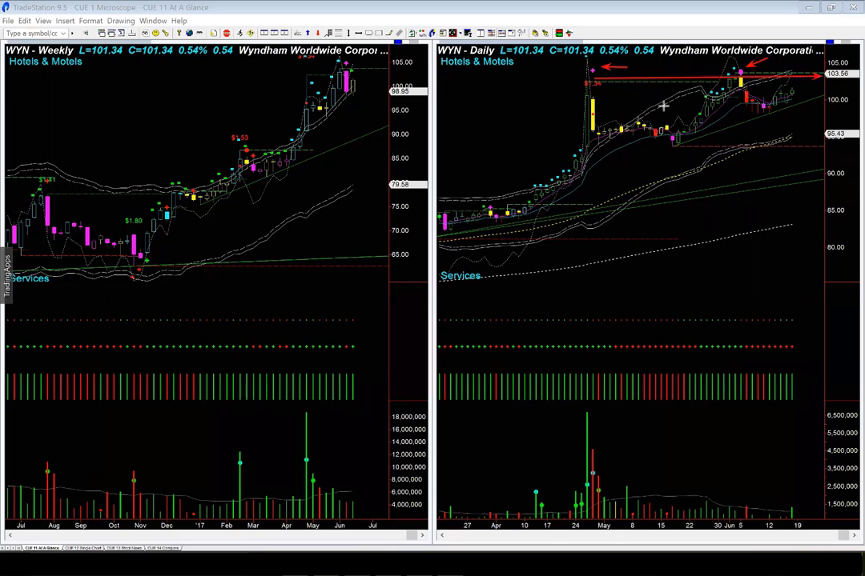
{"action": "left_click_drag", "start_coordinate": [305, 72], "coordinate": [394, 72]}
{"action": "left_click_drag", "start_coordinate": [718, 58], "coordinate": [737, 69]}
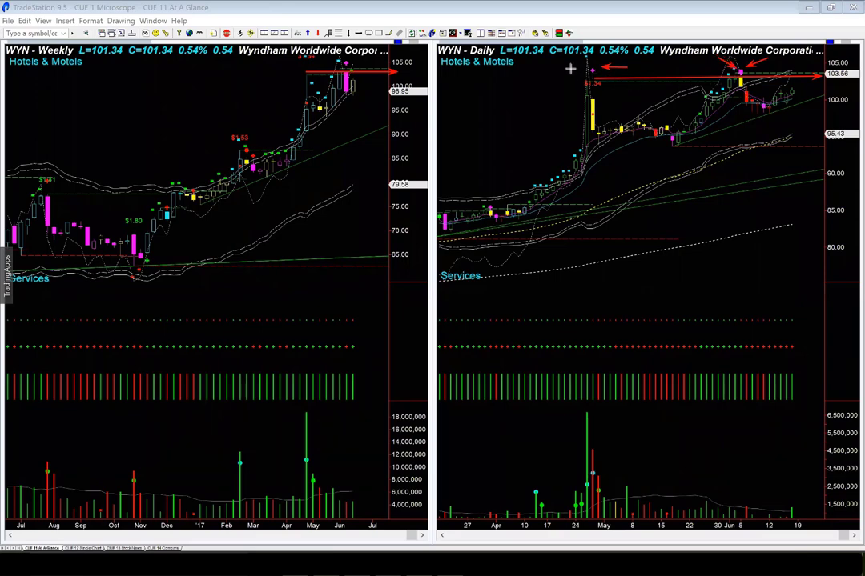
Draw arrows on the WYN charts to the late-April highs, down to the weekly volume spike and to the latest daily candles, then clear all arrows
{"action": "left_click_drag", "start_coordinate": [573, 69], "coordinate": [585, 70]}
{"action": "left_click_drag", "start_coordinate": [287, 76], "coordinate": [309, 78]}
{"action": "left_click_drag", "start_coordinate": [305, 138], "coordinate": [305, 472]}
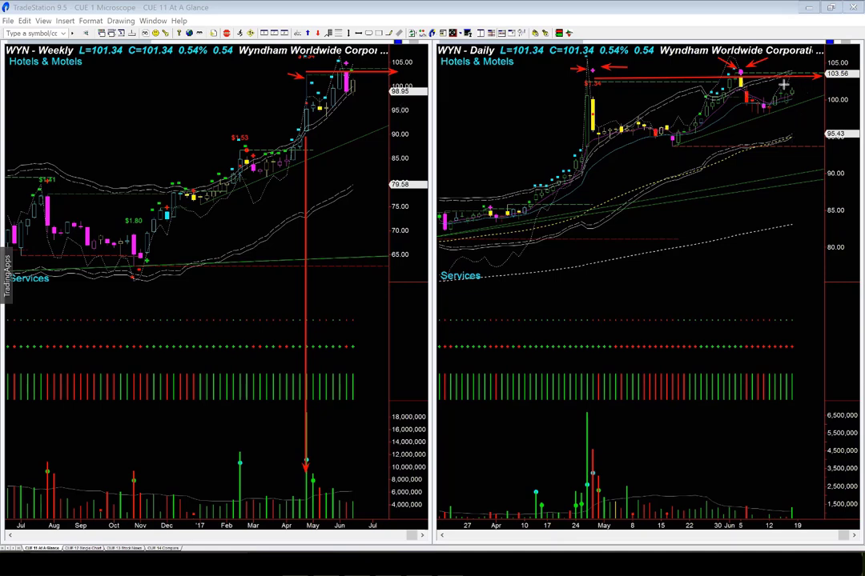
{"action": "mouse_move", "coordinate": [784, 83]}
{"action": "left_mouse_down"}
{"action": "mouse_move", "coordinate": [801, 69]}
{"action": "mouse_move", "coordinate": [812, 78]}
{"action": "left_mouse_up"}
{"action": "left_click_drag", "start_coordinate": [824, 109], "coordinate": [799, 98]}
{"action": "key", "text": "Delete"}
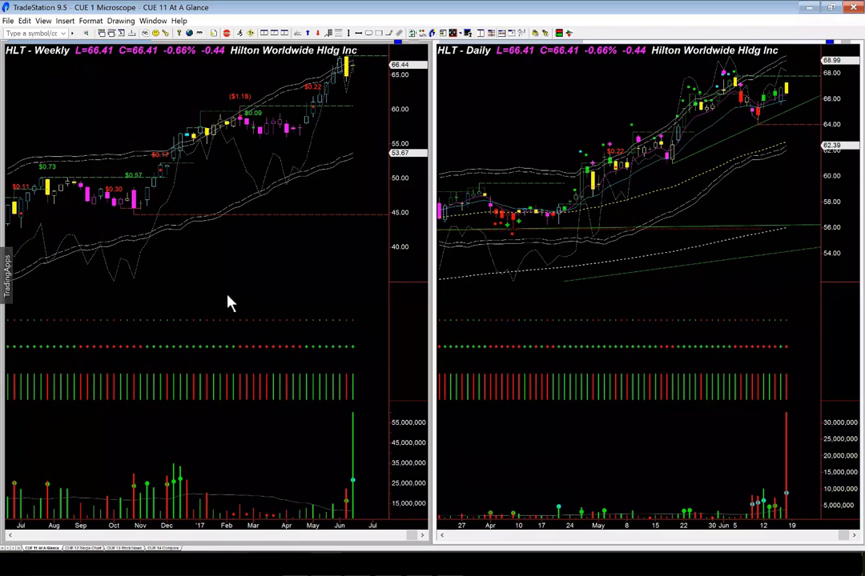
Draw arrows on the HLT charts to the late-May and early-June daily highs, along the daily resistance and along the weekly uptrends
{"action": "mouse_move", "coordinate": [665, 64]}
{"action": "left_mouse_down"}
{"action": "mouse_move", "coordinate": [719, 70]}
{"action": "mouse_move", "coordinate": [714, 90]}
{"action": "left_mouse_up"}
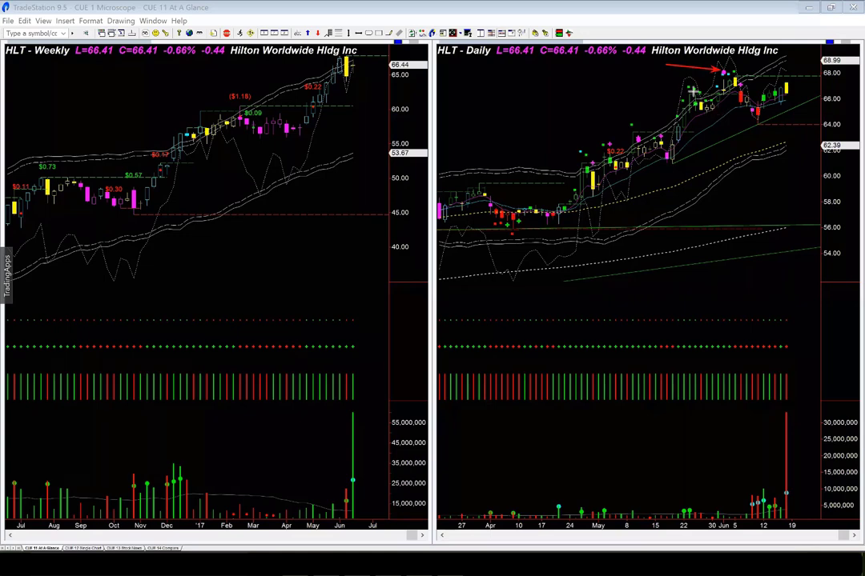
{"action": "left_click_drag", "start_coordinate": [762, 75], "coordinate": [790, 74]}
{"action": "left_click_drag", "start_coordinate": [313, 132], "coordinate": [361, 77]}
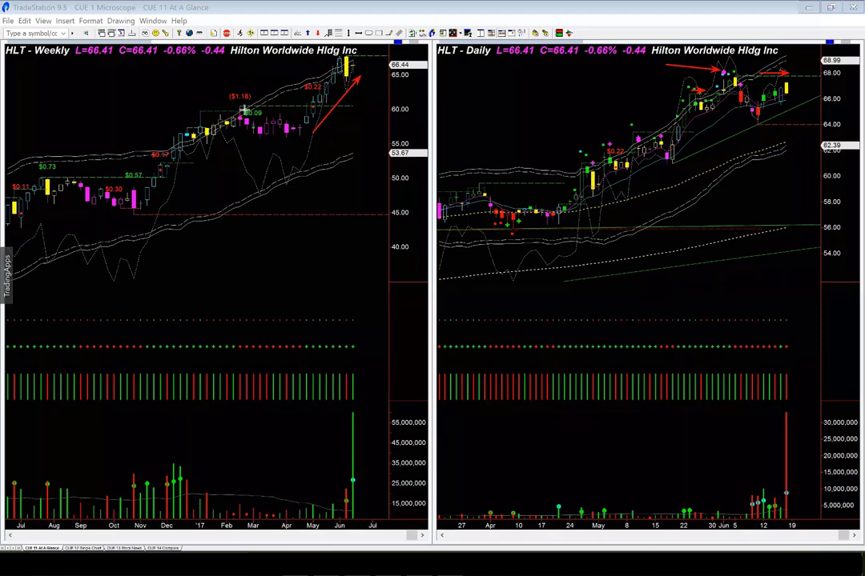
{"action": "left_click_drag", "start_coordinate": [194, 193], "coordinate": [350, 112]}
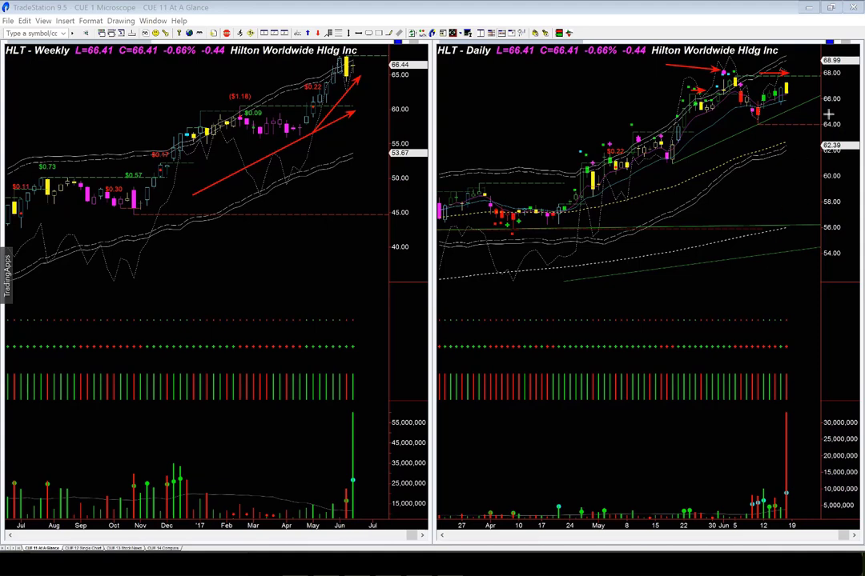
Draw arrows to HLT's latest daily candle and its volume spike, and clear all arrows
{"action": "left_click_drag", "start_coordinate": [829, 112], "coordinate": [792, 91]}
{"action": "mouse_move", "coordinate": [722, 422]}
{"action": "left_mouse_down"}
{"action": "mouse_move", "coordinate": [767, 441]}
{"action": "mouse_move", "coordinate": [780, 459]}
{"action": "left_mouse_up"}
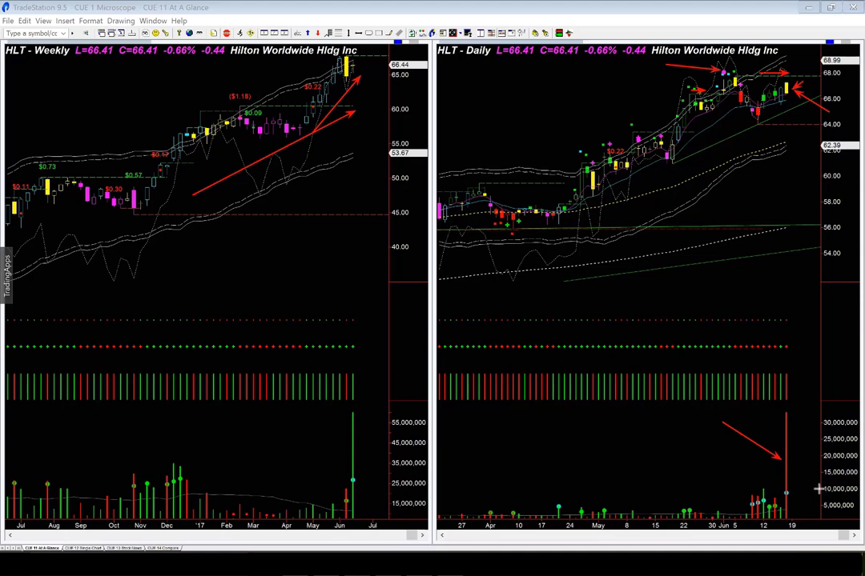
{"action": "left_click", "coordinate": [808, 418]}
{"action": "left_click_drag", "start_coordinate": [790, 454], "coordinate": [797, 458]}
{"action": "left_click_drag", "start_coordinate": [753, 414], "coordinate": [774, 418]}
{"action": "key", "text": "Delete"}
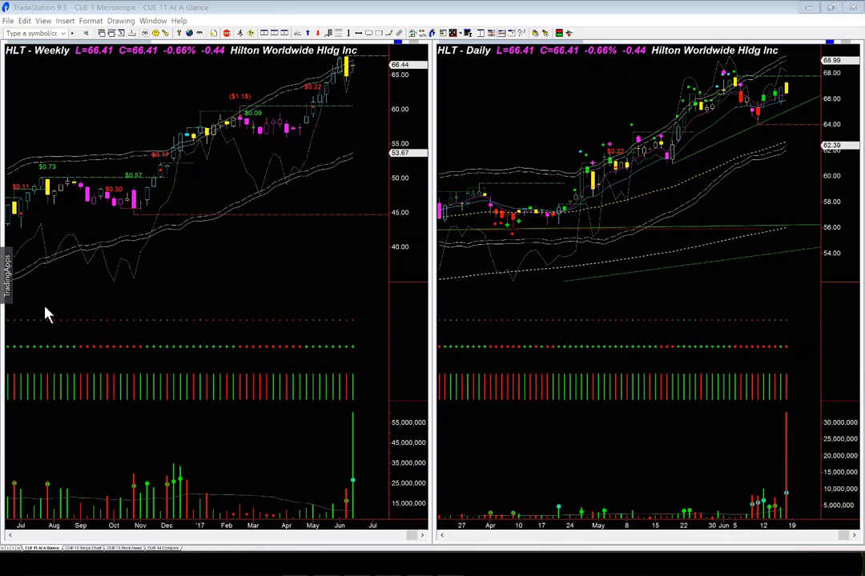
Load the H charts and draw arrows along the weekly and daily highs and from the December weekly high down to its volume
{"action": "type", "text": "H"}
{"action": "key", "text": "Return"}
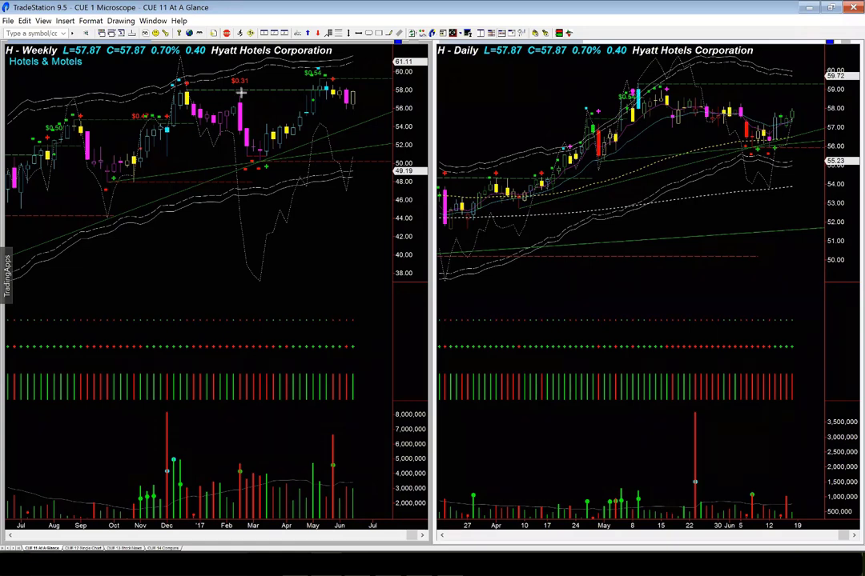
{"action": "left_click_drag", "start_coordinate": [201, 85], "coordinate": [382, 74]}
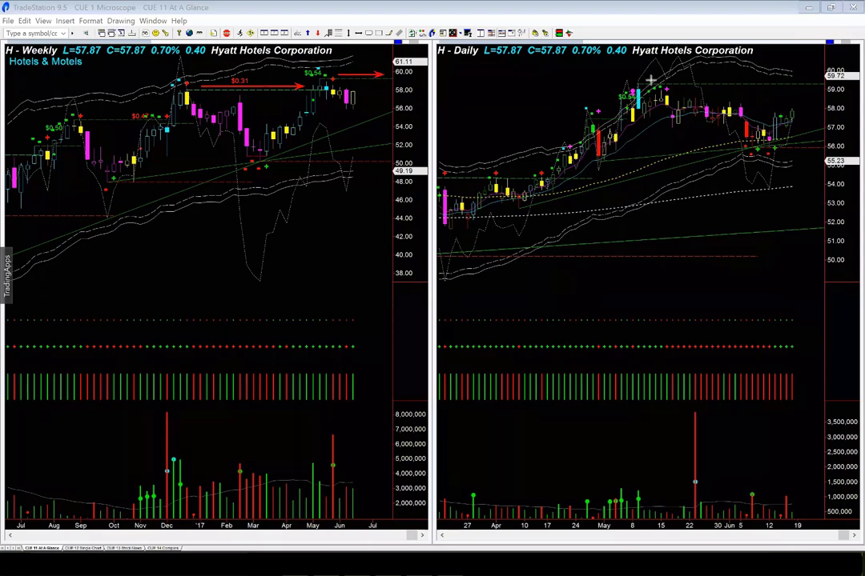
{"action": "left_click_drag", "start_coordinate": [648, 79], "coordinate": [730, 79]}
{"action": "mouse_move", "coordinate": [144, 74]}
{"action": "left_mouse_down"}
{"action": "mouse_move", "coordinate": [182, 81]}
{"action": "mouse_move", "coordinate": [164, 359]}
{"action": "mouse_move", "coordinate": [189, 503]}
{"action": "left_mouse_up"}
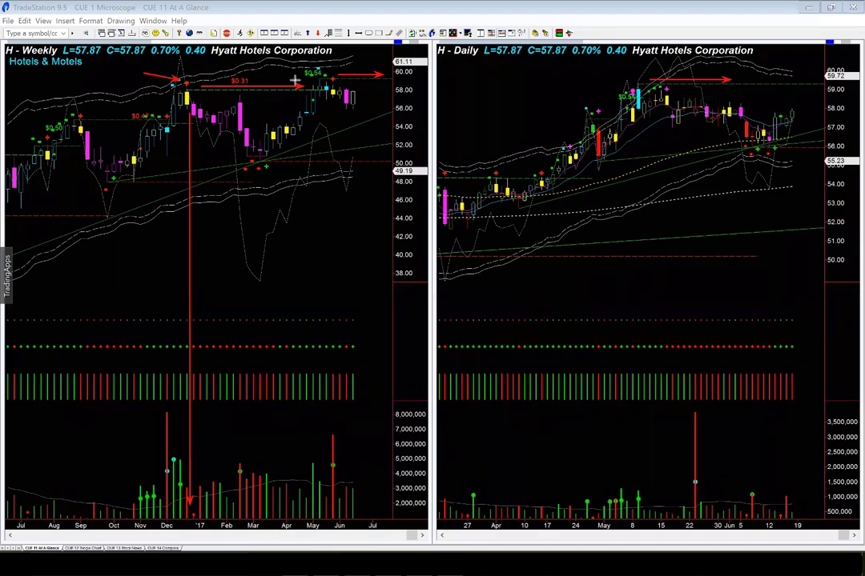
Draw arrows on the H charts along the weekly resistance, up from the latest daily candle and along the rising daily trendline
{"action": "left_click_drag", "start_coordinate": [237, 77], "coordinate": [333, 75]}
{"action": "key", "text": "ctrl+z"}
{"action": "left_click_drag", "start_coordinate": [783, 102], "coordinate": [802, 81]}
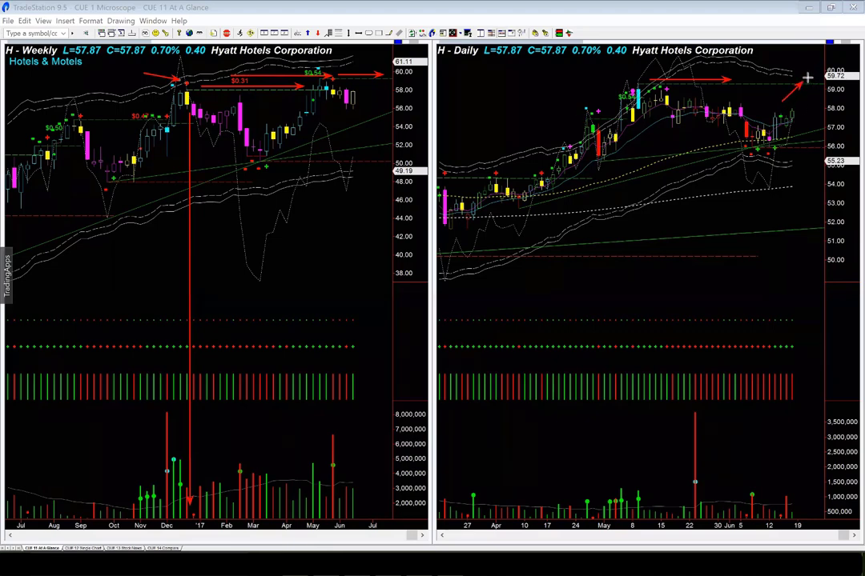
{"action": "left_click", "coordinate": [818, 90]}
{"action": "left_click_drag", "start_coordinate": [789, 144], "coordinate": [825, 133]}
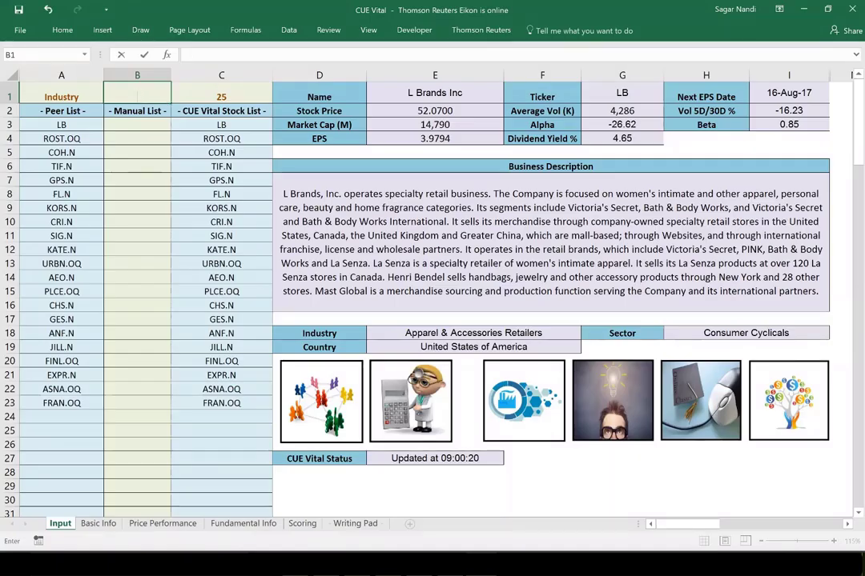
Switch to the CUE Vital workbook, enter H in cell B1 of the Input sheet, and view the Basic Info and Scoring sheets
{"action": "type", "text": "H"}
{"action": "key", "text": "Return"}
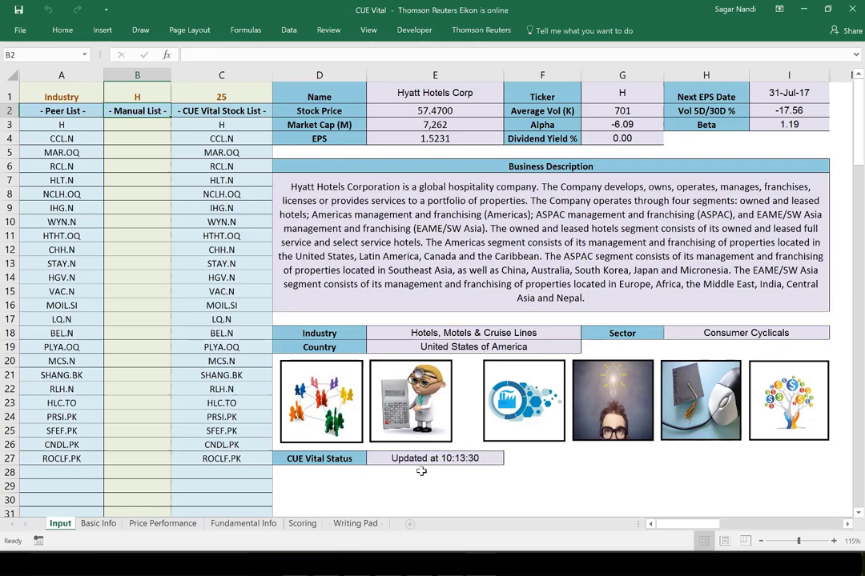
{"action": "left_click", "coordinate": [100, 525]}
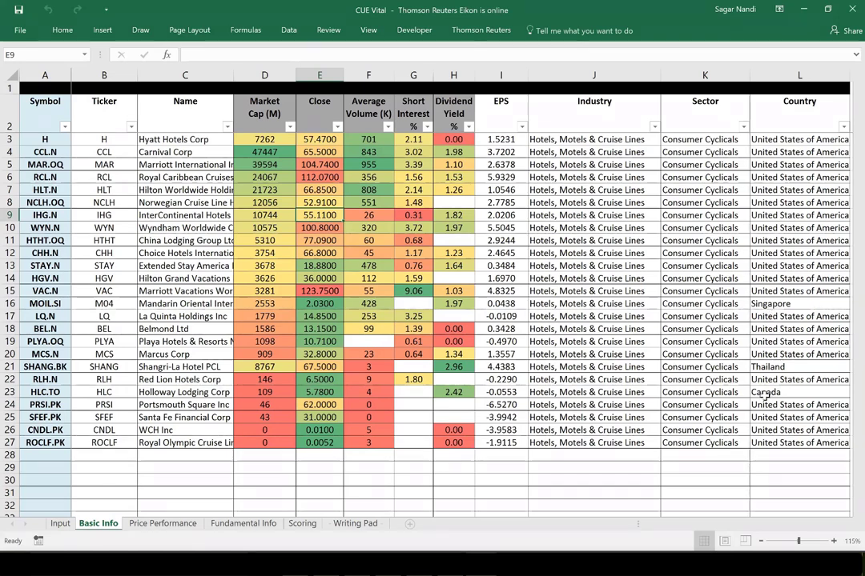
{"action": "left_click", "coordinate": [302, 524]}
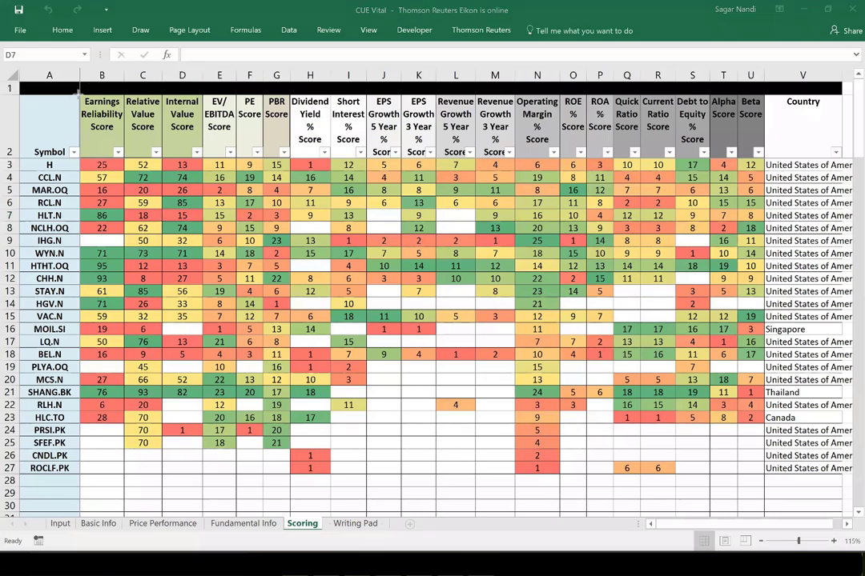
Draw red boxes around the Earnings Reliability to PE Score headers and the PBR Score header on the Scoring sheet
{"action": "mouse_move", "coordinate": [79, 93]}
{"action": "left_mouse_down"}
{"action": "mouse_move", "coordinate": [143, 144]}
{"action": "mouse_move", "coordinate": [259, 153]}
{"action": "left_mouse_up"}
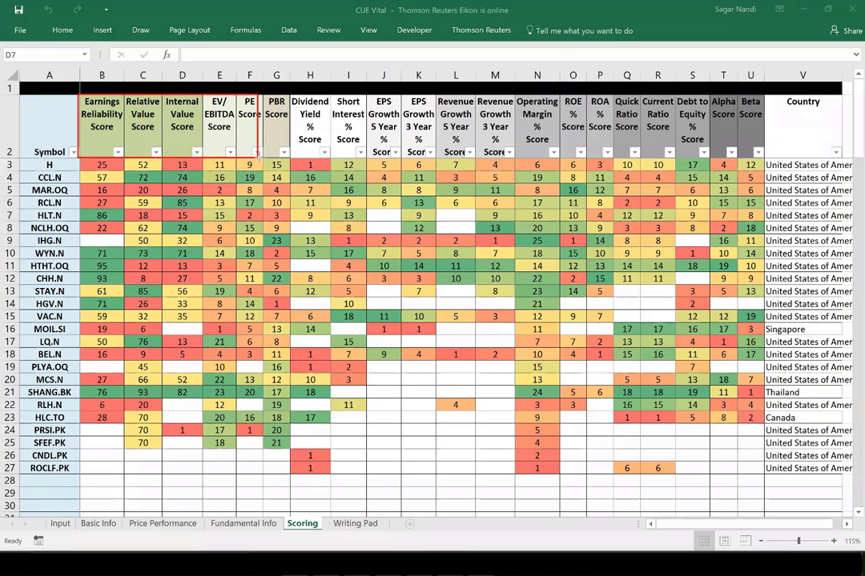
{"action": "left_click_drag", "start_coordinate": [265, 97], "coordinate": [290, 154]}
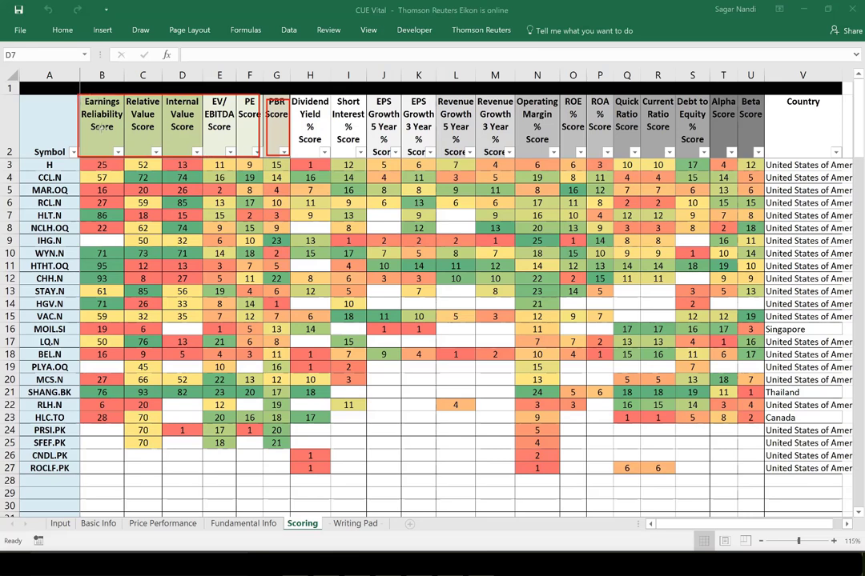
{"action": "mouse_move", "coordinate": [77, 95]}
{"action": "left_mouse_down"}
{"action": "mouse_move", "coordinate": [186, 153]}
{"action": "mouse_move", "coordinate": [260, 156]}
{"action": "left_mouse_up"}
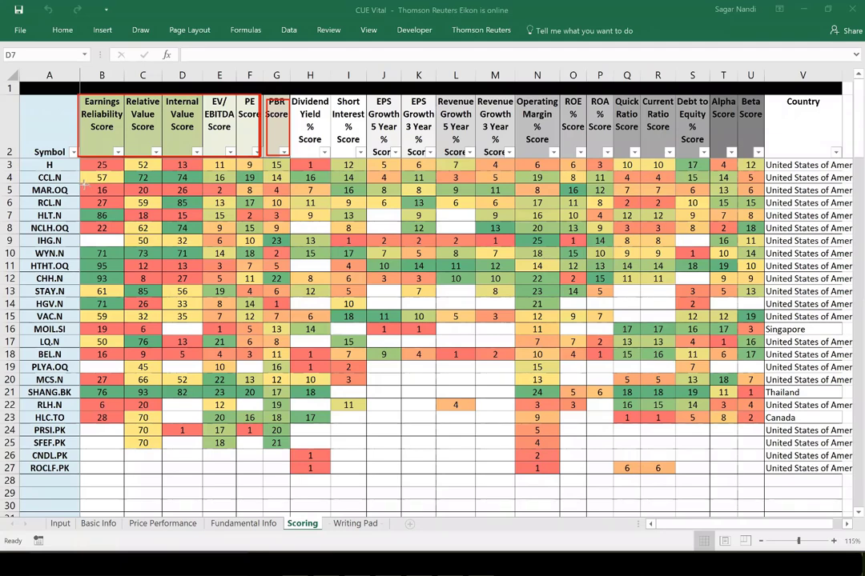
Box the valuation scores of MAR.OQ, BEL.N, HTHT.OQ and CHH.N, and the MAR.OQ and BEL.N symbols
{"action": "left_click_drag", "start_coordinate": [83, 184], "coordinate": [262, 195]}
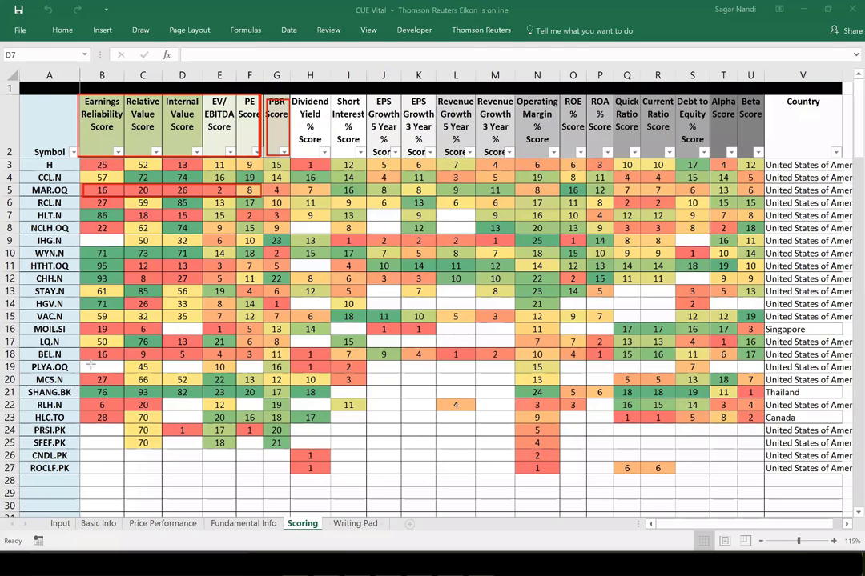
{"action": "left_click_drag", "start_coordinate": [82, 349], "coordinate": [260, 360]}
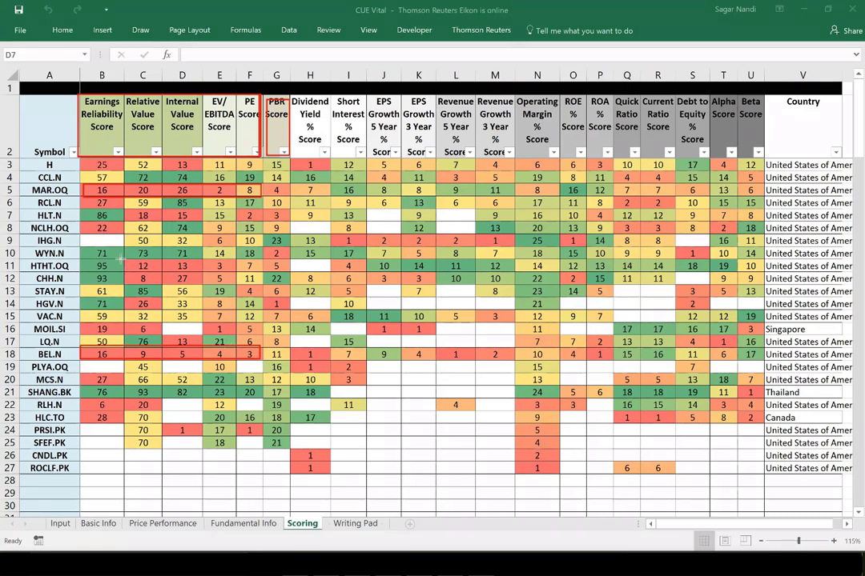
{"action": "mouse_move", "coordinate": [120, 260]}
{"action": "left_mouse_down"}
{"action": "mouse_move", "coordinate": [135, 277]}
{"action": "mouse_move", "coordinate": [229, 284]}
{"action": "left_mouse_up"}
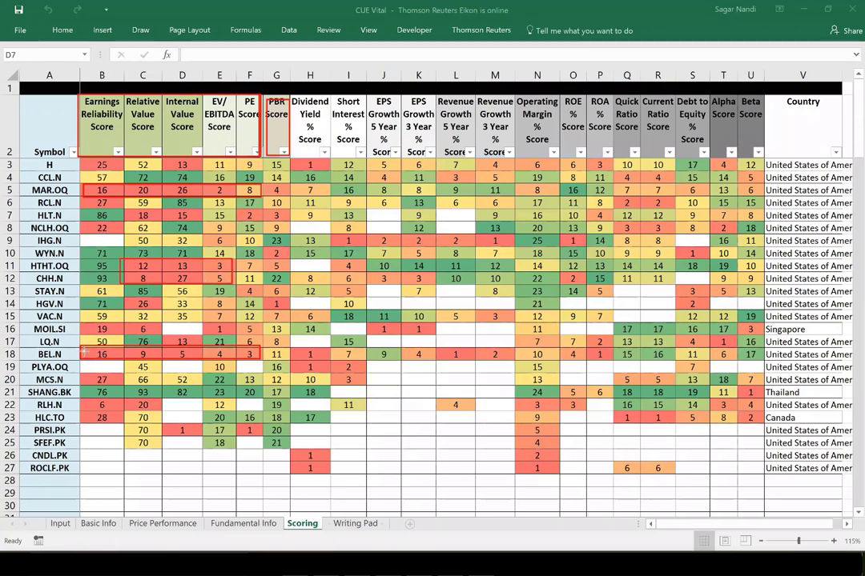
{"action": "left_click_drag", "start_coordinate": [34, 347], "coordinate": [70, 368]}
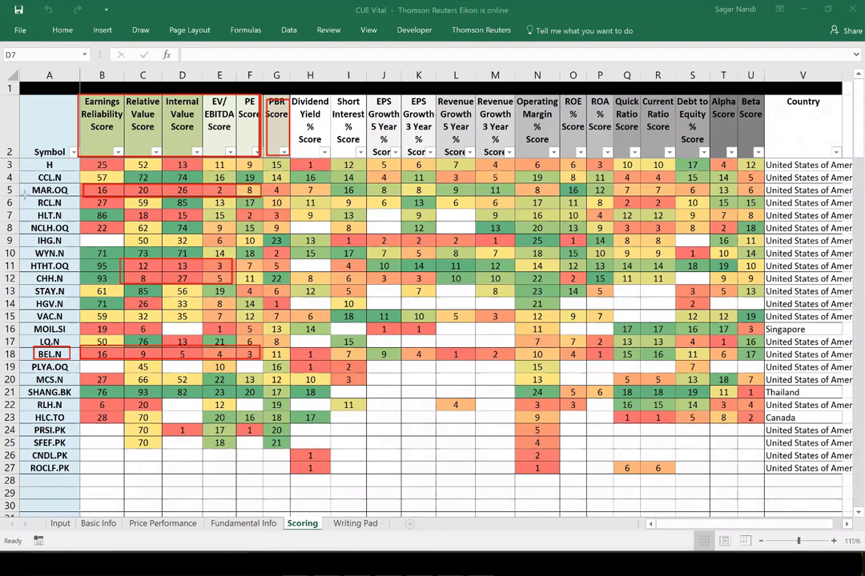
{"action": "left_click_drag", "start_coordinate": [24, 185], "coordinate": [78, 197]}
Box the first three WYN.N scores and its symbol, and the H and HLT.N scores from Earnings Reliability to PE
{"action": "left_click_drag", "start_coordinate": [80, 247], "coordinate": [204, 259]}
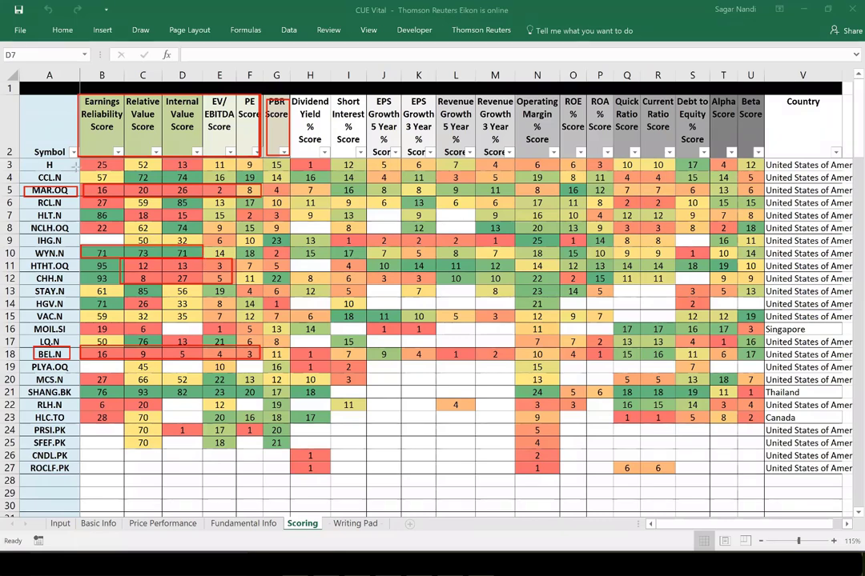
{"action": "mouse_move", "coordinate": [80, 159]}
{"action": "left_mouse_down"}
{"action": "mouse_move", "coordinate": [105, 168]}
{"action": "mouse_move", "coordinate": [258, 169]}
{"action": "left_mouse_up"}
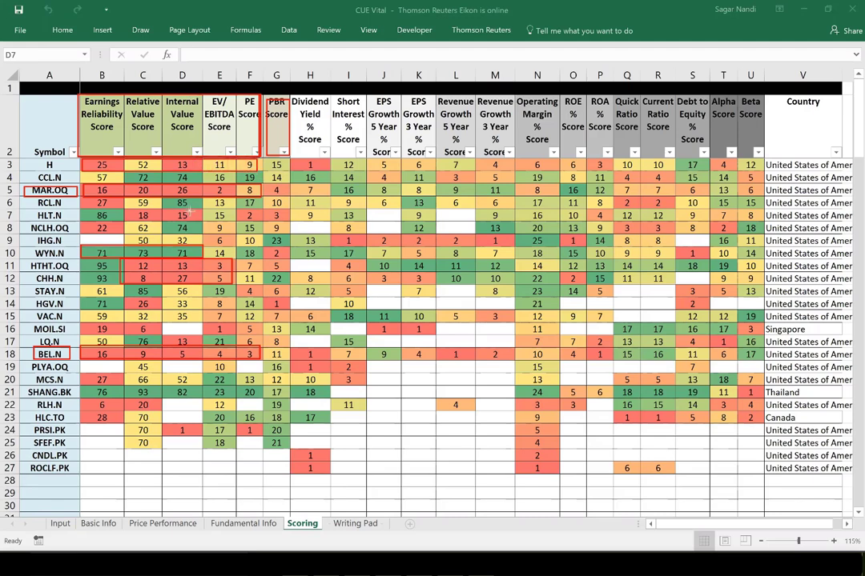
{"action": "left_click_drag", "start_coordinate": [27, 249], "coordinate": [74, 257]}
{"action": "mouse_move", "coordinate": [82, 210]}
{"action": "left_mouse_down"}
{"action": "mouse_move", "coordinate": [128, 221]}
{"action": "mouse_move", "coordinate": [264, 221]}
{"action": "left_mouse_up"}
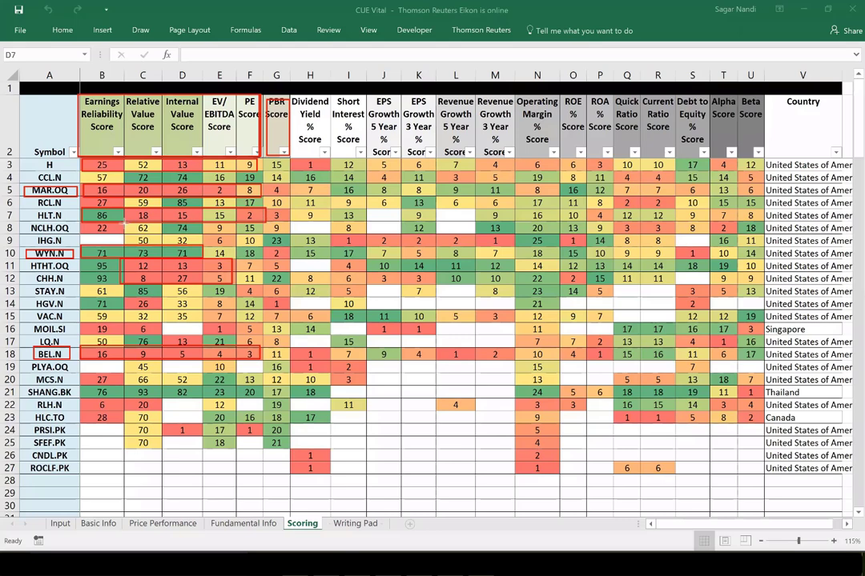
Box the Earnings Reliability scores of HLT.N and H, and LQ.N's scores from Earnings Reliability to EV/EBITDA
{"action": "left_click_drag", "start_coordinate": [84, 210], "coordinate": [122, 221]}
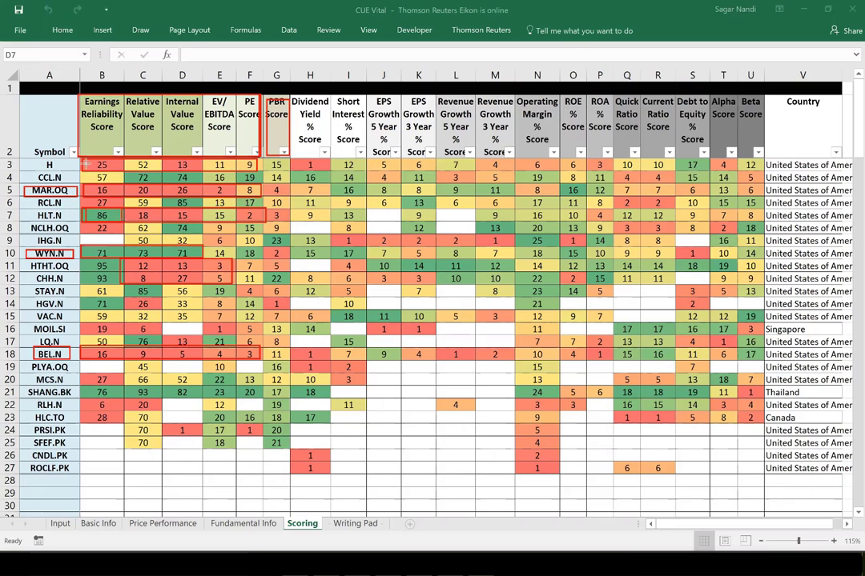
{"action": "left_click_drag", "start_coordinate": [82, 160], "coordinate": [125, 170]}
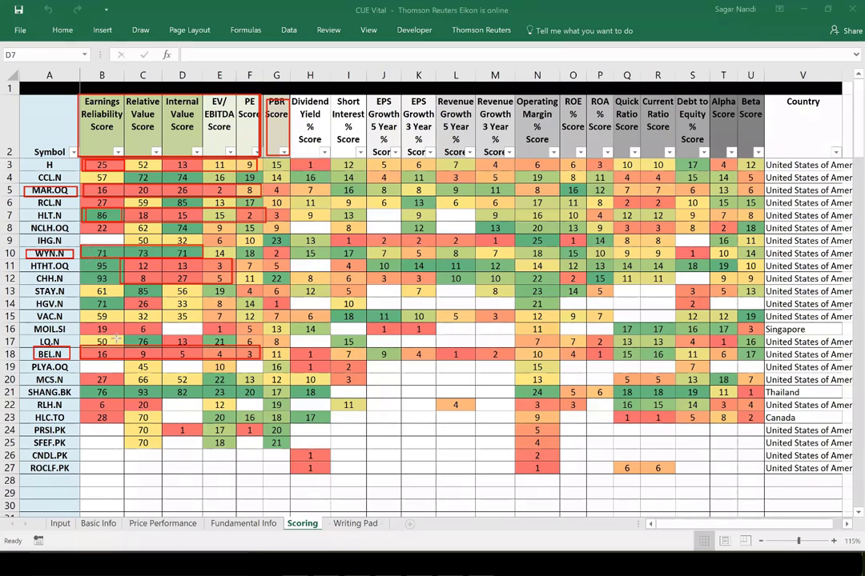
{"action": "mouse_move", "coordinate": [82, 334]}
{"action": "left_mouse_down"}
{"action": "mouse_move", "coordinate": [108, 346]}
{"action": "mouse_move", "coordinate": [237, 348]}
{"action": "left_mouse_up"}
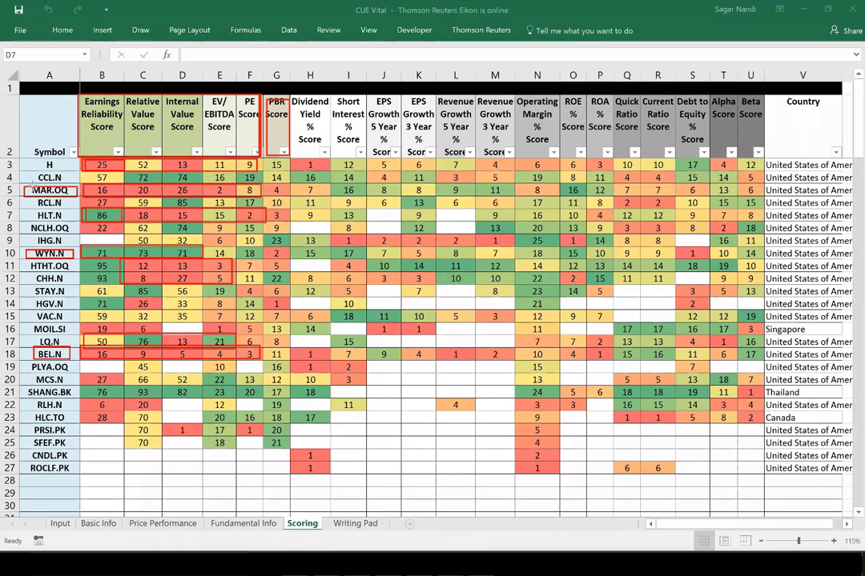
Box the H and WYN.N symbols again, BEL.N's five valuation scores and H's first three scores
{"action": "left_click_drag", "start_coordinate": [36, 158], "coordinate": [71, 174]}
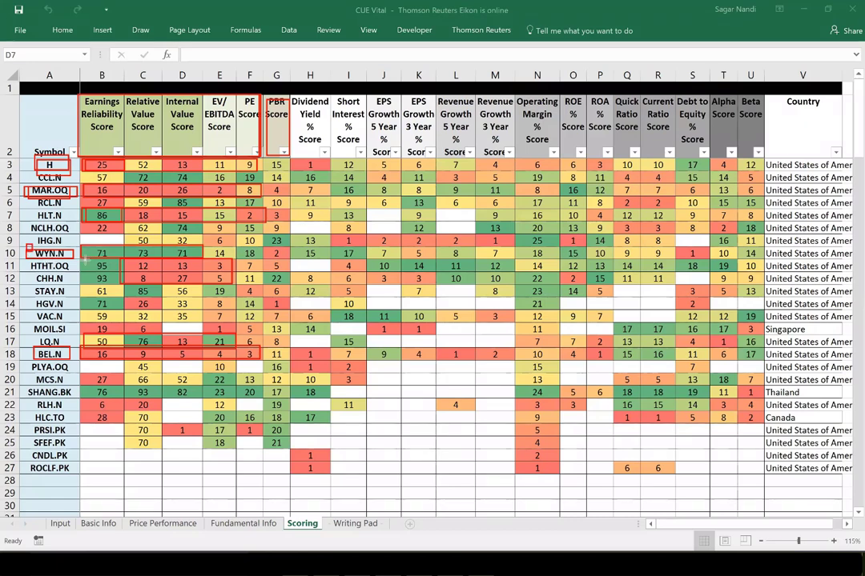
{"action": "left_click_drag", "start_coordinate": [32, 253], "coordinate": [84, 258]}
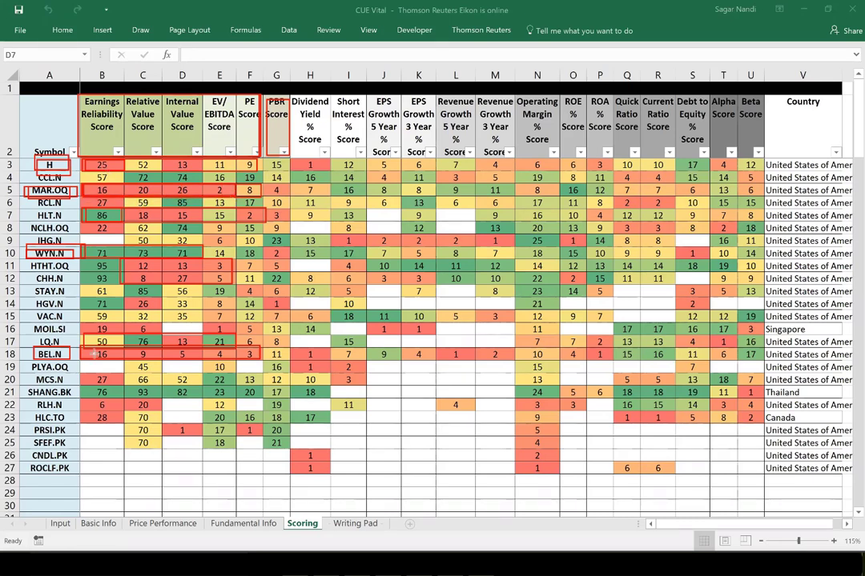
{"action": "left_click_drag", "start_coordinate": [82, 348], "coordinate": [254, 360]}
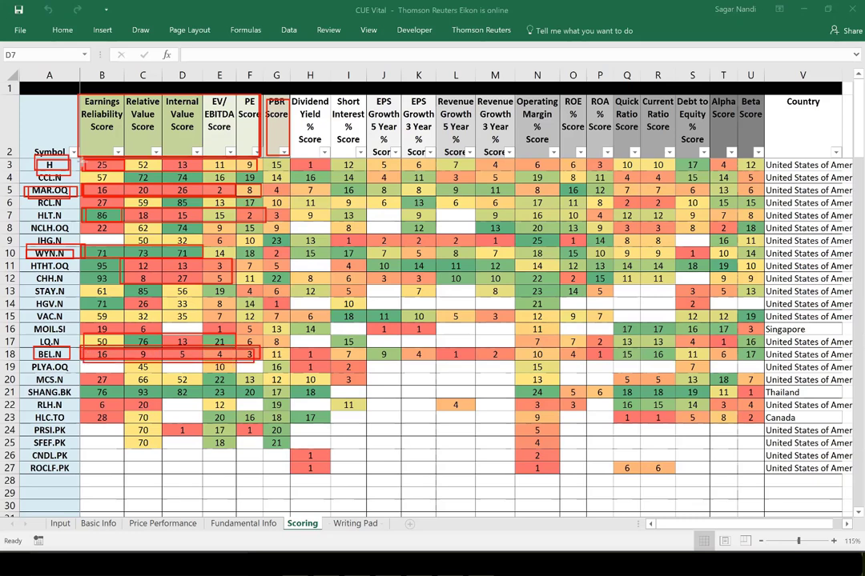
{"action": "left_click_drag", "start_coordinate": [83, 163], "coordinate": [209, 171]}
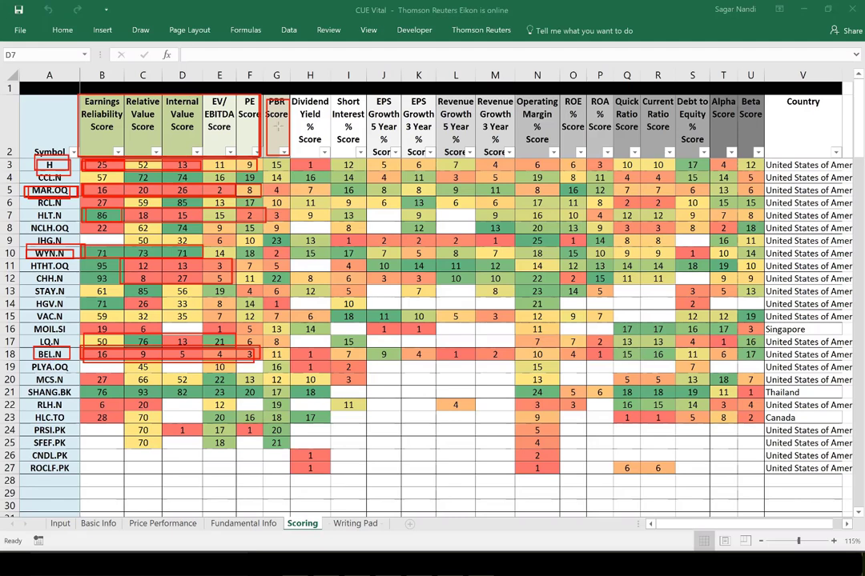
Look up Belmond Ltd and the MAR ticker on the Basic Info sheet
{"action": "left_click", "coordinate": [99, 524]}
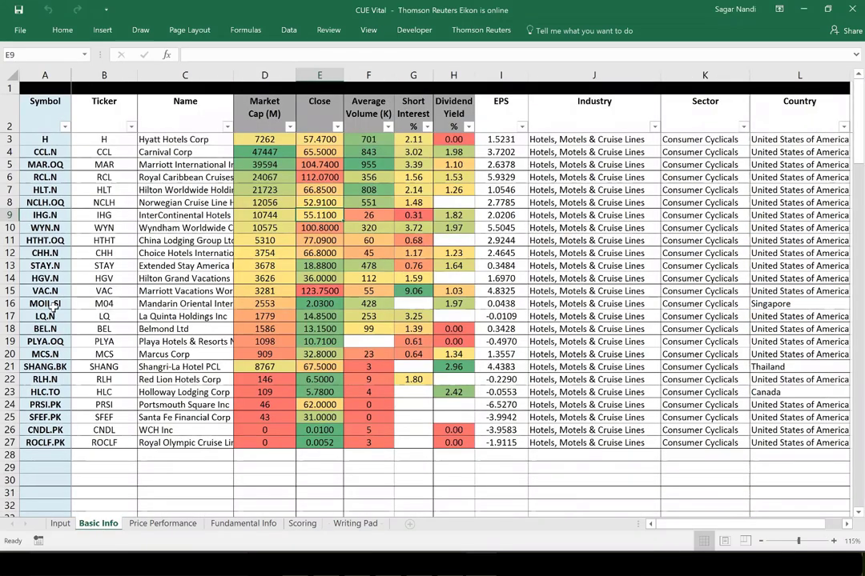
{"action": "left_click", "coordinate": [180, 329]}
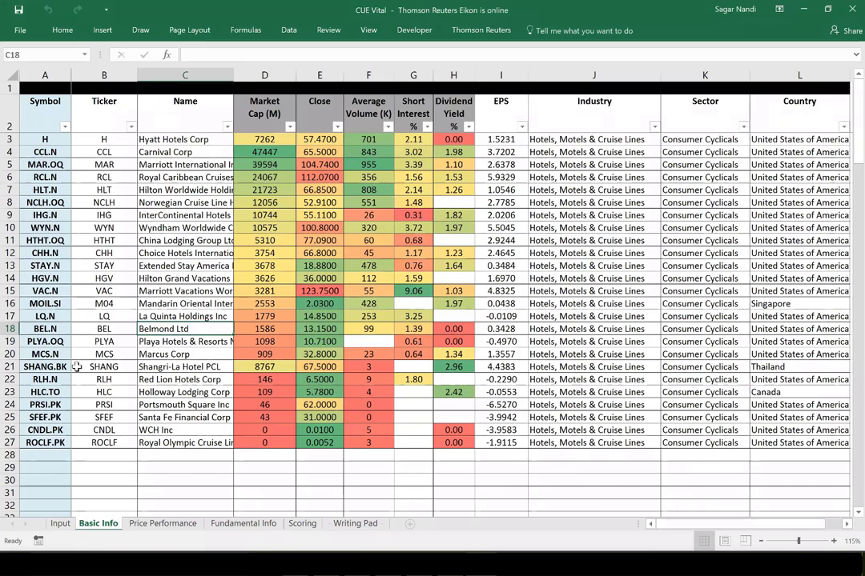
{"action": "left_click", "coordinate": [104, 165]}
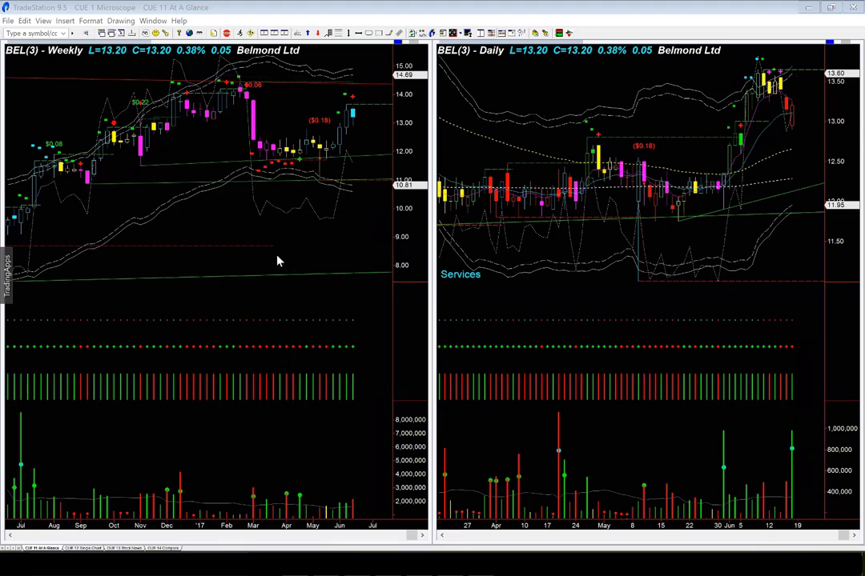
Chart MAR in TradeStation, draw an arrow up to the latest weekly bars, and clear the annotation
{"action": "left_click", "coordinate": [54, 98]}
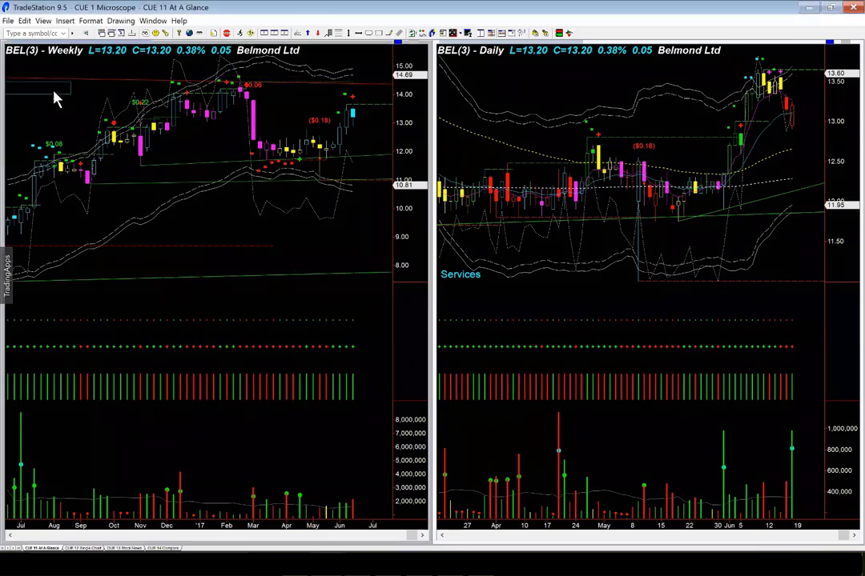
{"action": "type", "text": "MAR"}
{"action": "key", "text": "Return"}
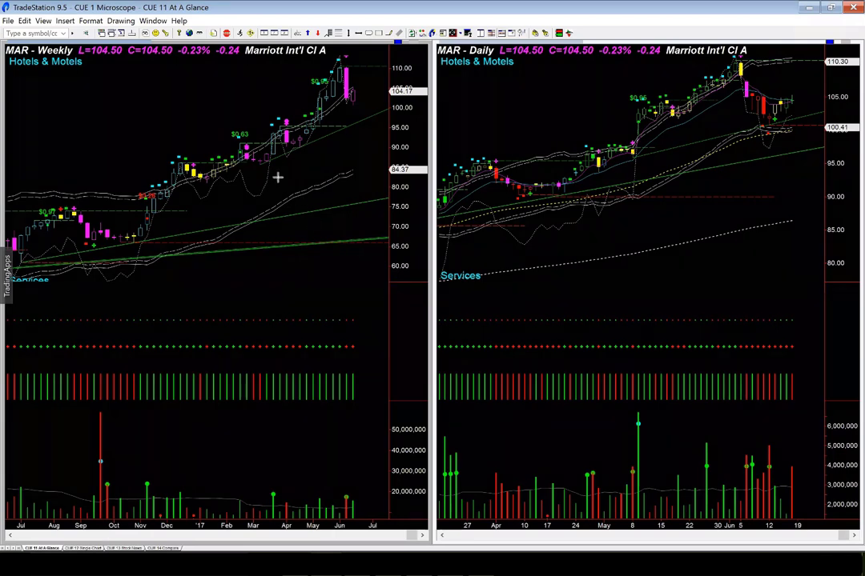
{"action": "left_click", "coordinate": [372, 100]}
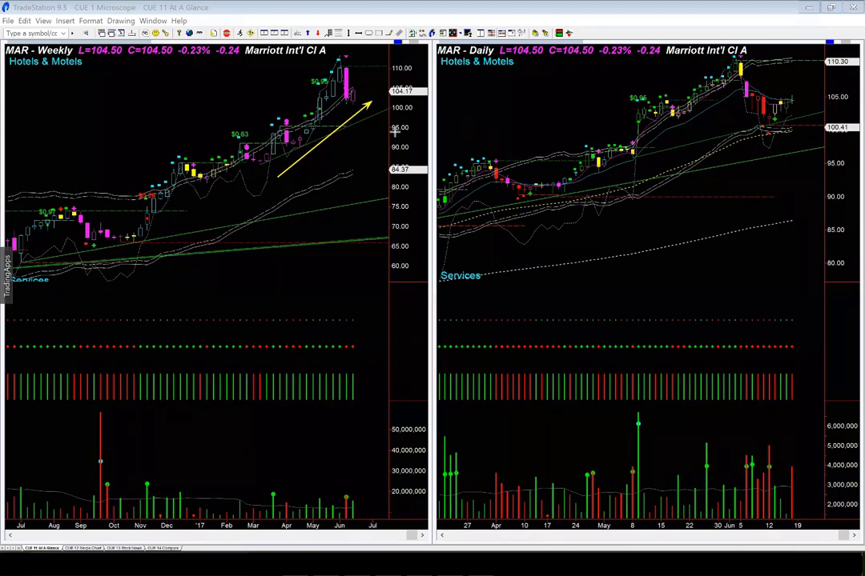
{"action": "key", "text": "Escape"}
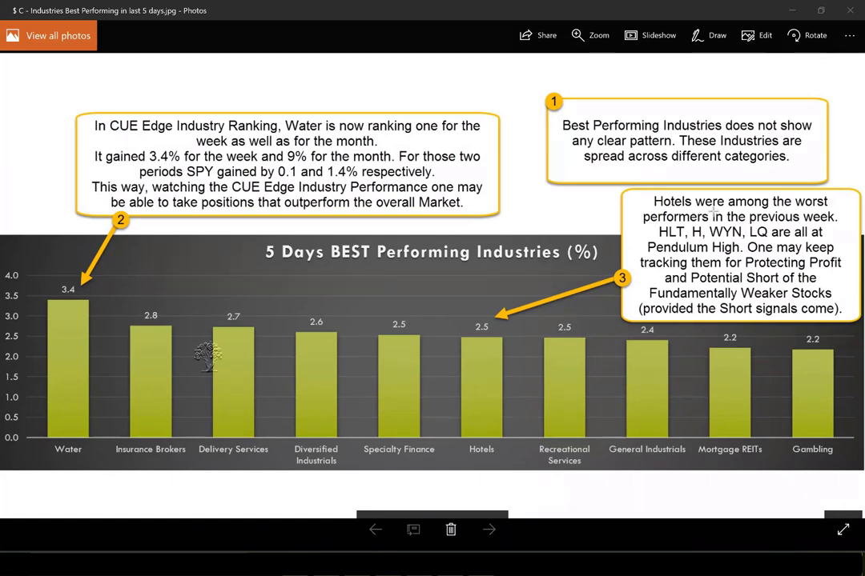
On the best performing industries image in Photos, underline the lines of the Hotels note with arrows
{"action": "left_click_drag", "start_coordinate": [727, 209], "coordinate": [826, 209]}
{"action": "left_click_drag", "start_coordinate": [713, 224], "coordinate": [813, 230]}
{"action": "left_click_drag", "start_coordinate": [677, 243], "coordinate": [790, 244]}
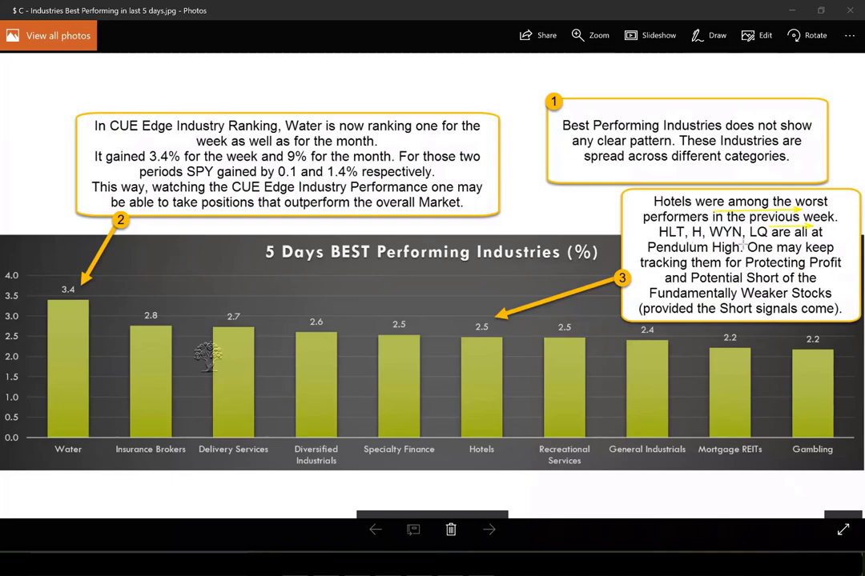
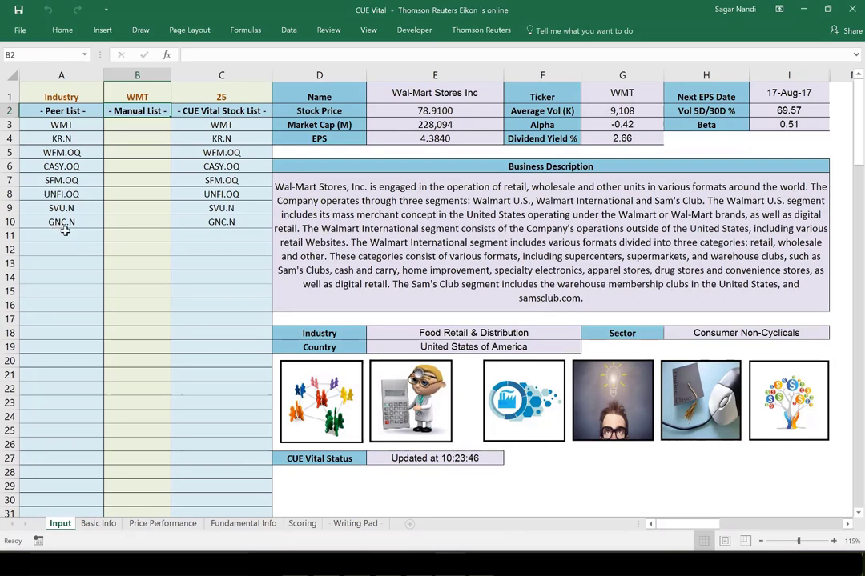
On the Scoring sheet of the CUE Vital workbook, box the Earnings Reliability to PE headers and KR.N's scores below them
{"action": "left_click", "coordinate": [302, 524]}
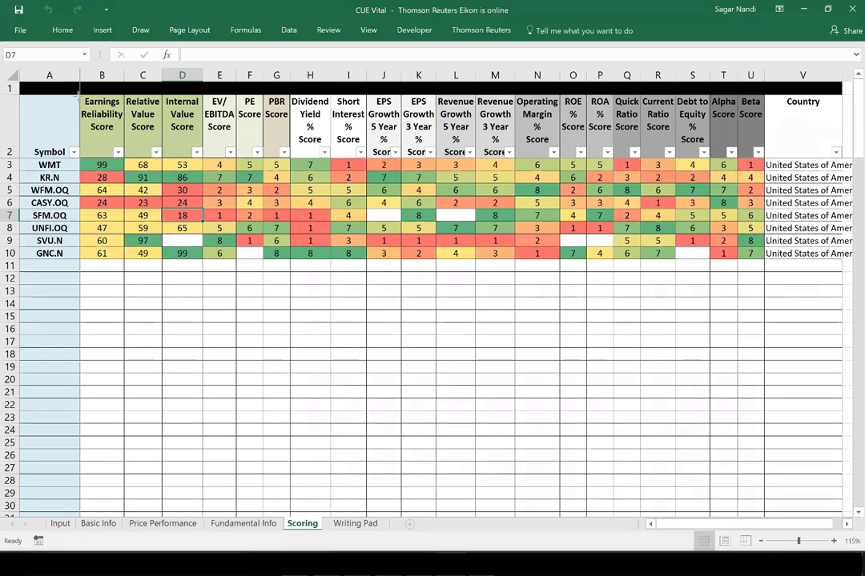
{"action": "mouse_move", "coordinate": [78, 94]}
{"action": "left_mouse_down"}
{"action": "mouse_move", "coordinate": [104, 115]}
{"action": "mouse_move", "coordinate": [213, 136]}
{"action": "mouse_move", "coordinate": [261, 156]}
{"action": "left_mouse_up"}
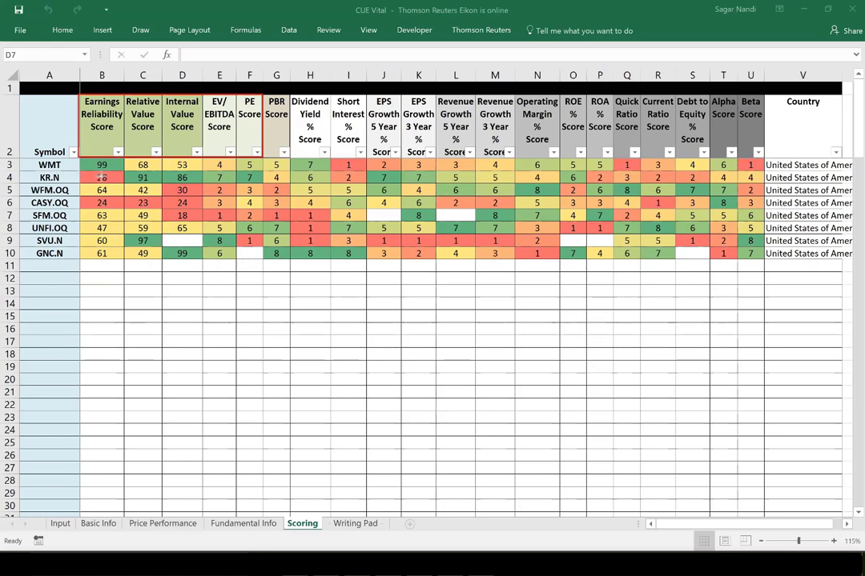
{"action": "mouse_move", "coordinate": [77, 169]}
{"action": "left_mouse_down"}
{"action": "mouse_move", "coordinate": [81, 182]}
{"action": "mouse_move", "coordinate": [256, 184]}
{"action": "left_mouse_up"}
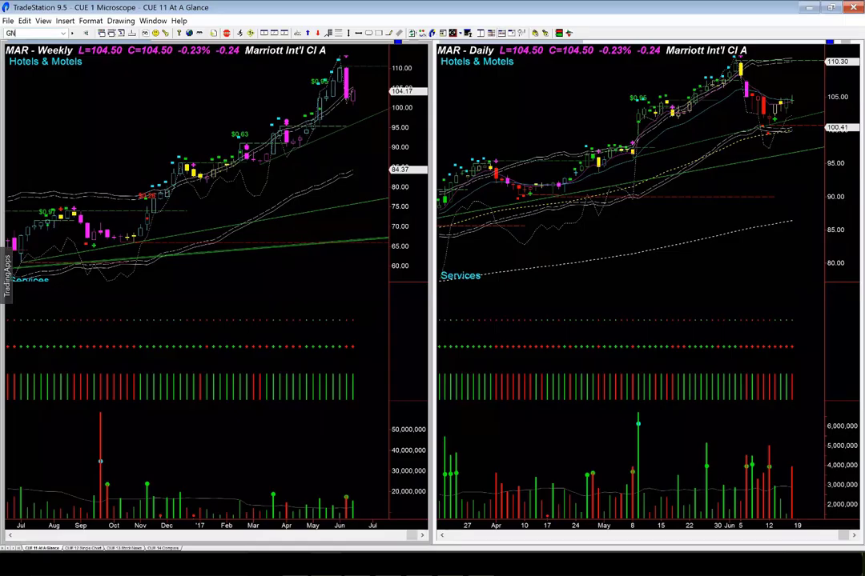
Chart GNC in TradeStation and draw horizontal arrows along the recent lows on the weekly and daily charts
{"action": "key", "text": "Return"}
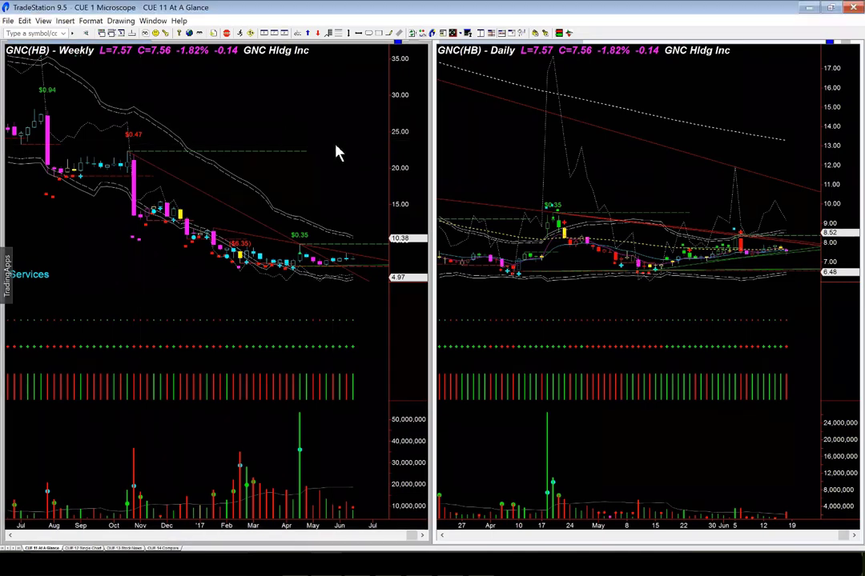
{"action": "scroll", "coordinate": [336, 152], "scroll_direction": "down", "scroll_amount": 2}
{"action": "scroll", "coordinate": [336, 152], "scroll_direction": "down", "scroll_amount": 4}
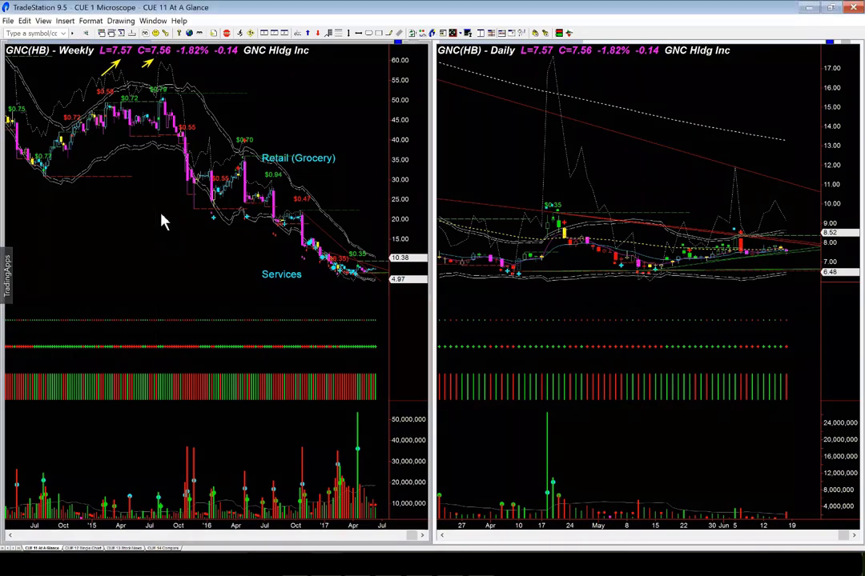
{"action": "scroll", "coordinate": [163, 222], "scroll_direction": "up", "scroll_amount": 1}
{"action": "scroll", "coordinate": [163, 222], "scroll_direction": "up", "scroll_amount": 4}
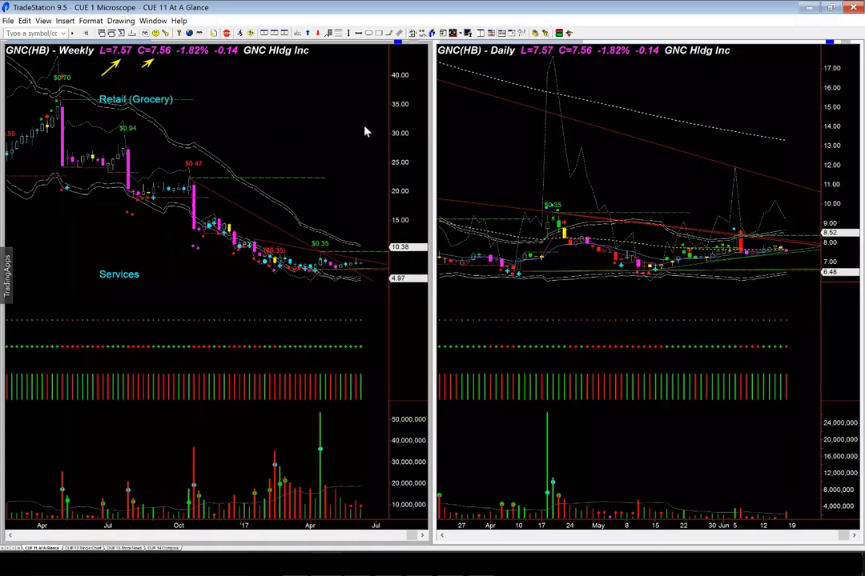
{"action": "left_click_drag", "start_coordinate": [262, 278], "coordinate": [368, 276]}
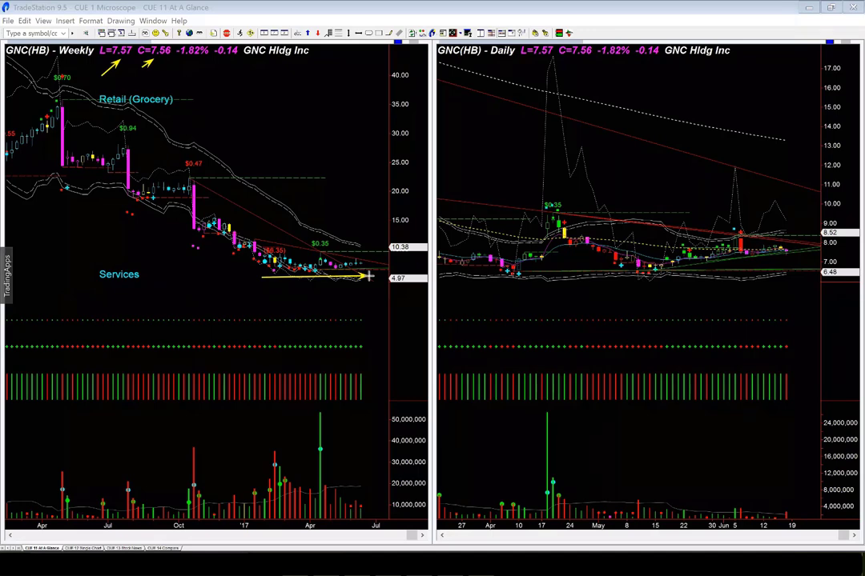
{"action": "left_click_drag", "start_coordinate": [472, 276], "coordinate": [596, 276]}
{"action": "left_click_drag", "start_coordinate": [747, 277], "coordinate": [802, 280]}
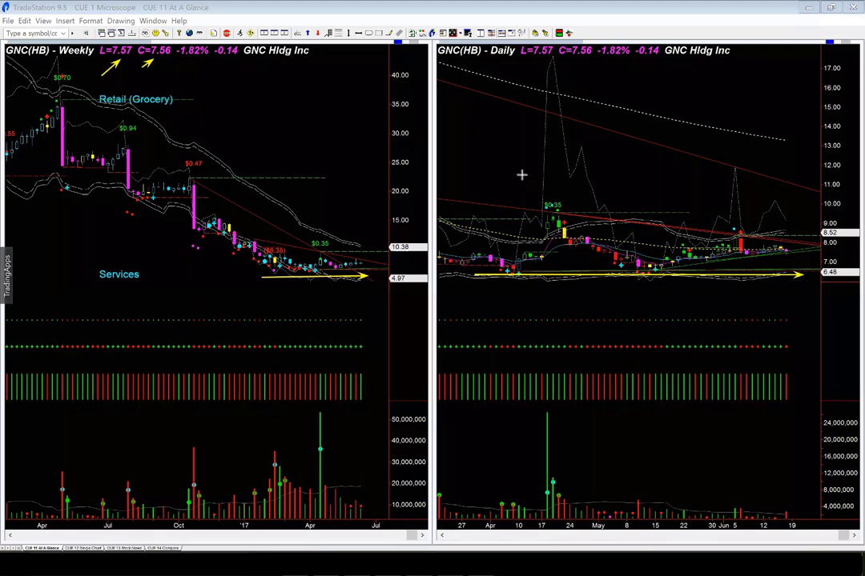
Draw arrows on the GNC daily chart at the $0.35 earnings peak, its volume spike, the following decline and the base
{"action": "left_click_drag", "start_coordinate": [520, 174], "coordinate": [552, 201]}
{"action": "left_click_drag", "start_coordinate": [520, 436], "coordinate": [542, 463]}
{"action": "mouse_move", "coordinate": [552, 225]}
{"action": "left_mouse_down"}
{"action": "mouse_move", "coordinate": [556, 237]}
{"action": "mouse_move", "coordinate": [621, 272]}
{"action": "left_mouse_up"}
{"action": "left_click_drag", "start_coordinate": [534, 280], "coordinate": [721, 278]}
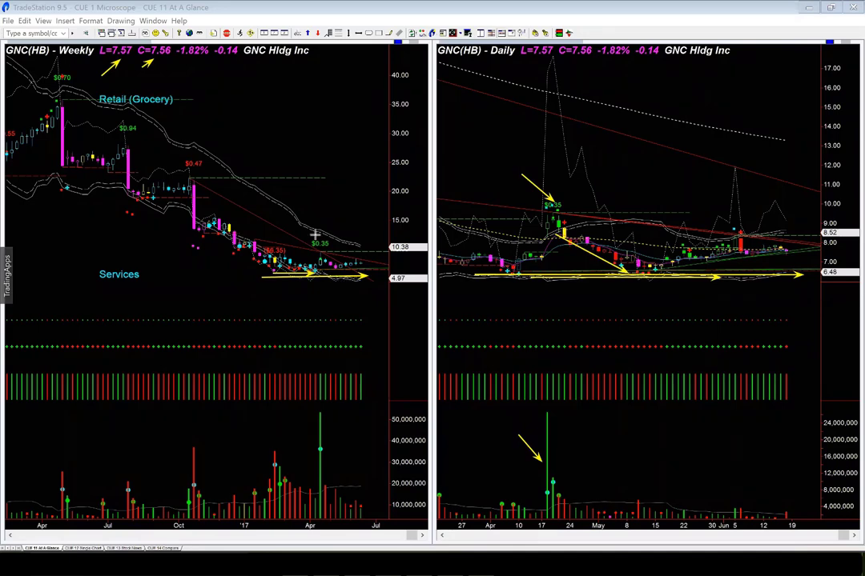
Add arrows at the $0.35 peak on both GNC charts, and along the daily decline and the daily lows
{"action": "left_click_drag", "start_coordinate": [335, 223], "coordinate": [319, 243]}
{"action": "left_click_drag", "start_coordinate": [585, 187], "coordinate": [564, 207]}
{"action": "left_click", "coordinate": [609, 274]}
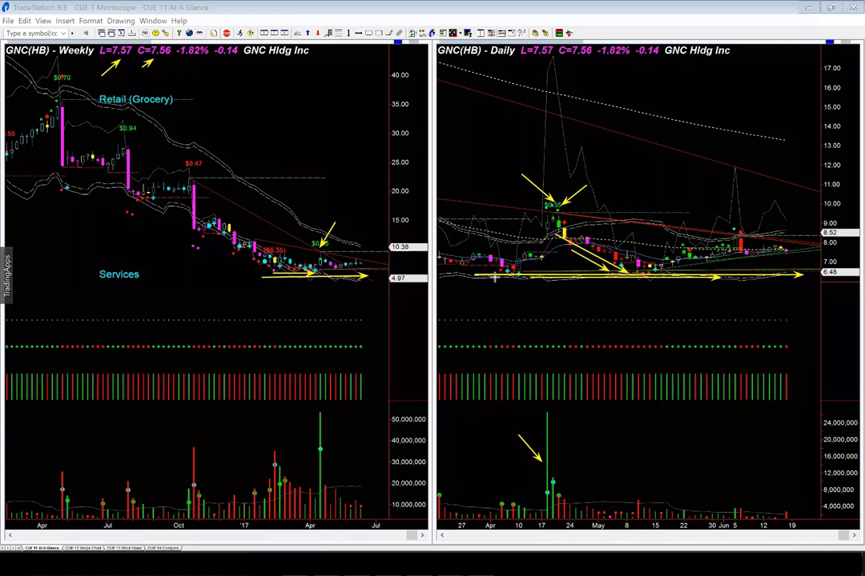
{"action": "left_click_drag", "start_coordinate": [490, 279], "coordinate": [640, 280]}
{"action": "key", "text": "ctrl+z"}
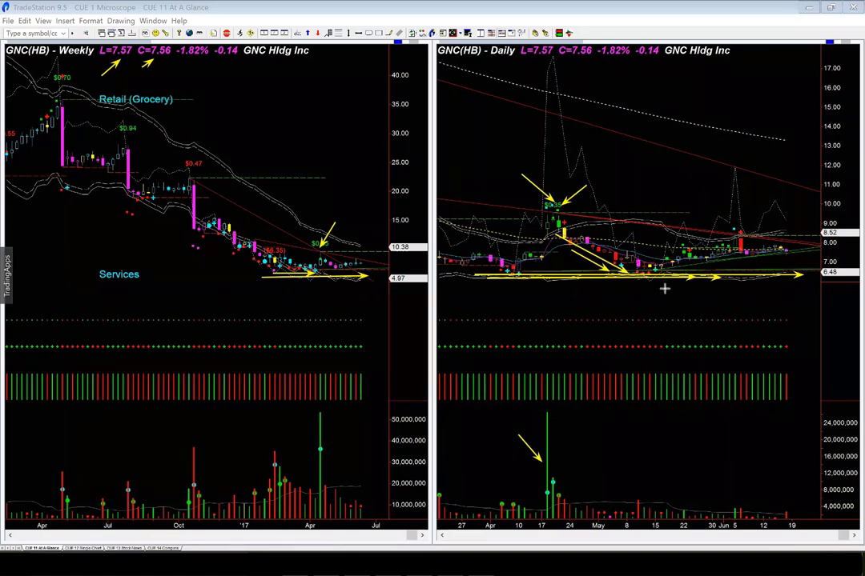
Point arrows at the GNC daily chart's May lows and early June high, and clear all annotations
{"action": "left_click_drag", "start_coordinate": [669, 308], "coordinate": [655, 271]}
{"action": "left_click_drag", "start_coordinate": [591, 292], "coordinate": [618, 269]}
{"action": "left_click_drag", "start_coordinate": [623, 218], "coordinate": [622, 255]}
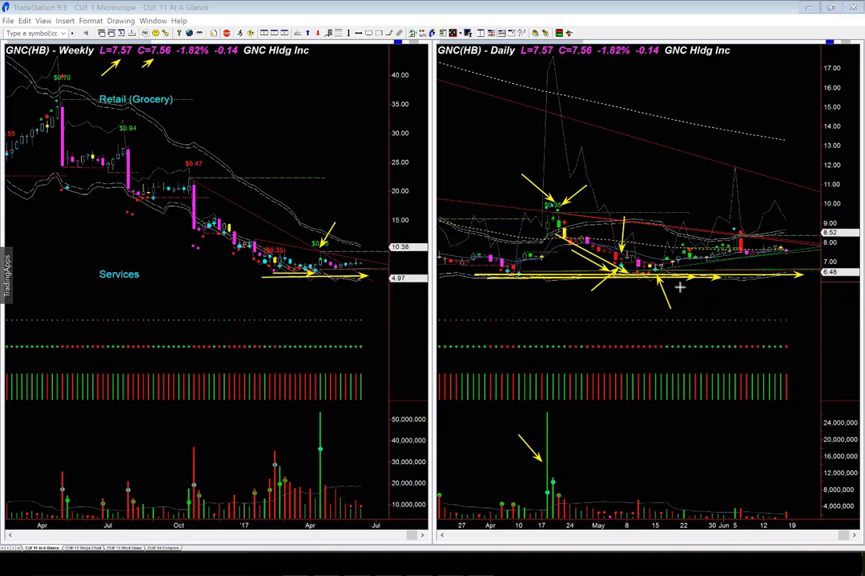
{"action": "left_click_drag", "start_coordinate": [638, 302], "coordinate": [653, 272]}
{"action": "left_click_drag", "start_coordinate": [690, 203], "coordinate": [731, 232]}
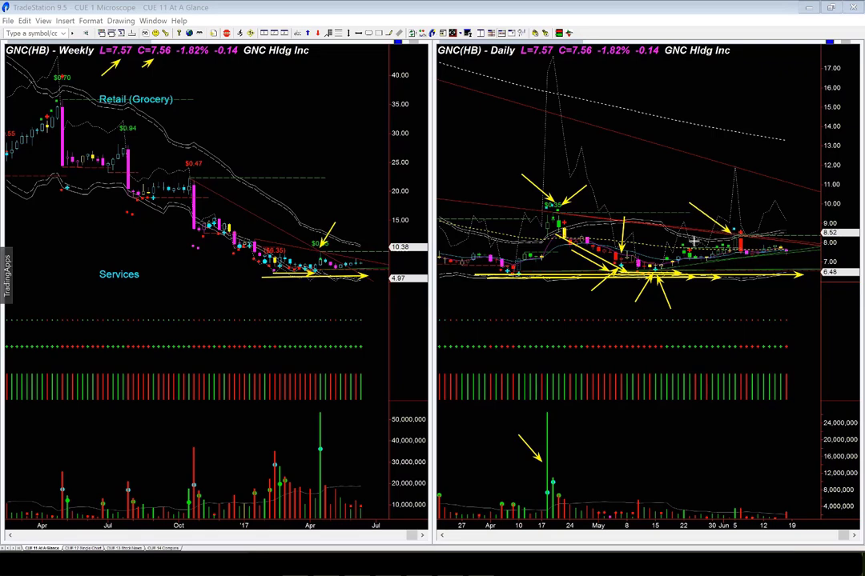
{"action": "left_click_drag", "start_coordinate": [652, 221], "coordinate": [709, 231]}
{"action": "key", "text": "e"}
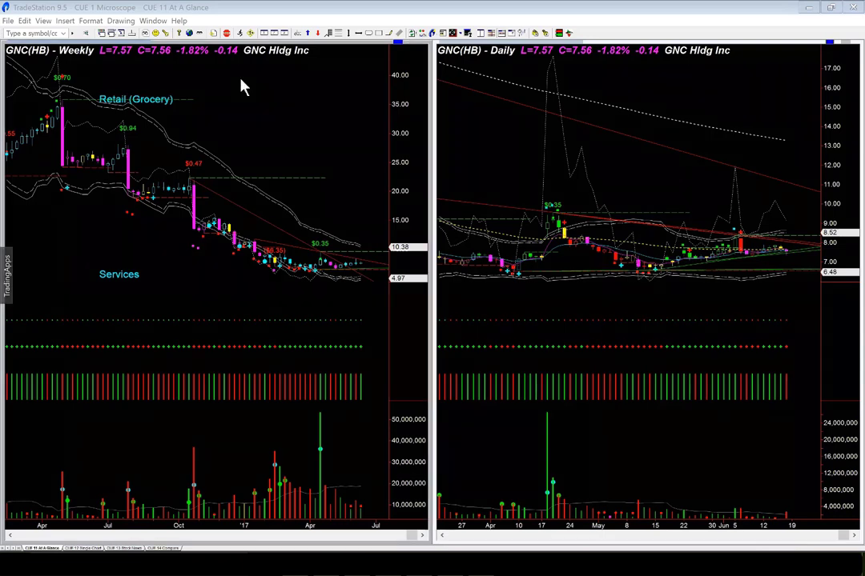
Chart WMT and draw arrows to the last daily bar and its volume spike
{"action": "type", "text": "WMT"}
{"action": "key", "text": "Return"}
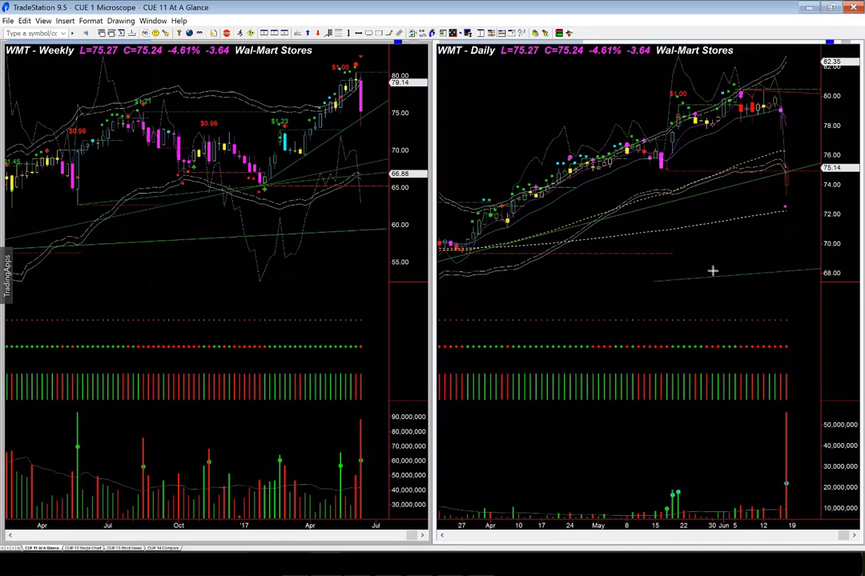
{"action": "left_click_drag", "start_coordinate": [667, 293], "coordinate": [782, 196]}
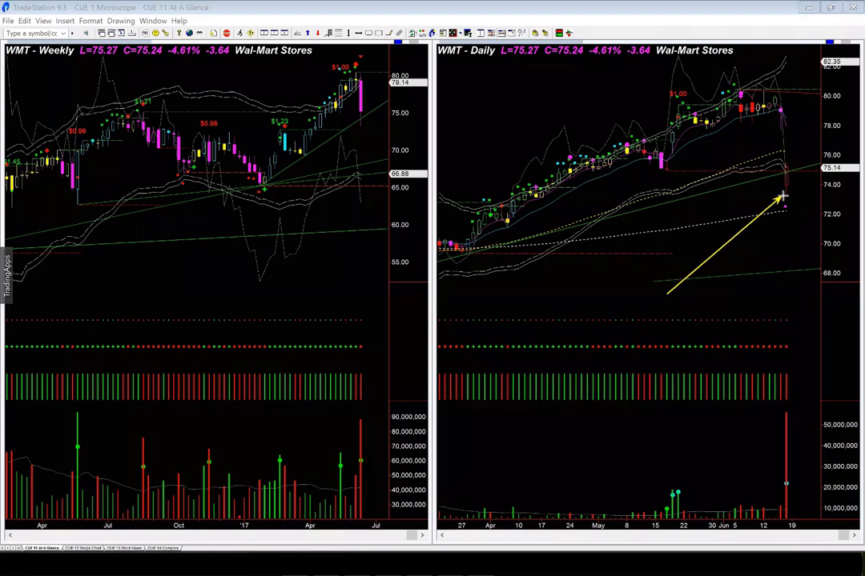
{"action": "left_click_drag", "start_coordinate": [712, 437], "coordinate": [774, 463]}
{"action": "left_click_drag", "start_coordinate": [676, 227], "coordinate": [777, 188]}
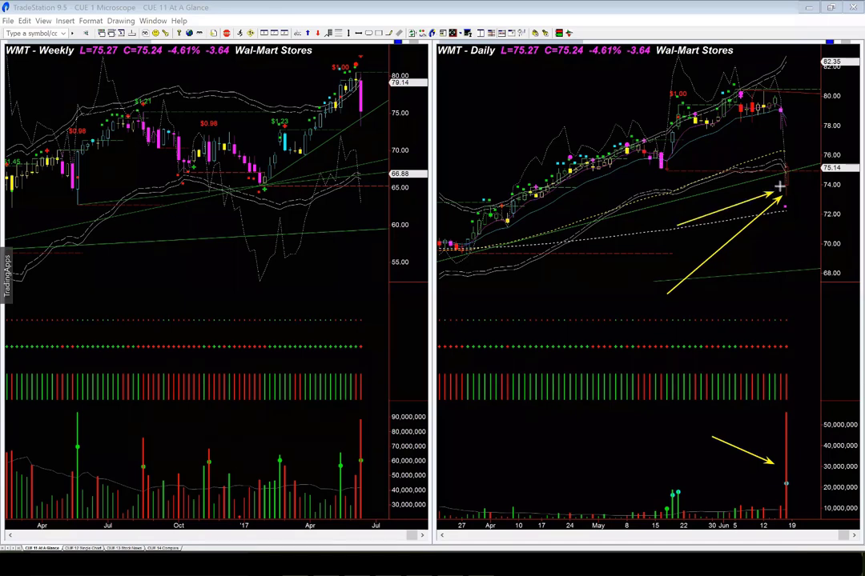
Mark WMT's horizontal support and rising trendline on the daily chart, and the rising trendline and last bar on the weekly chart
{"action": "left_click_drag", "start_coordinate": [665, 174], "coordinate": [766, 174]}
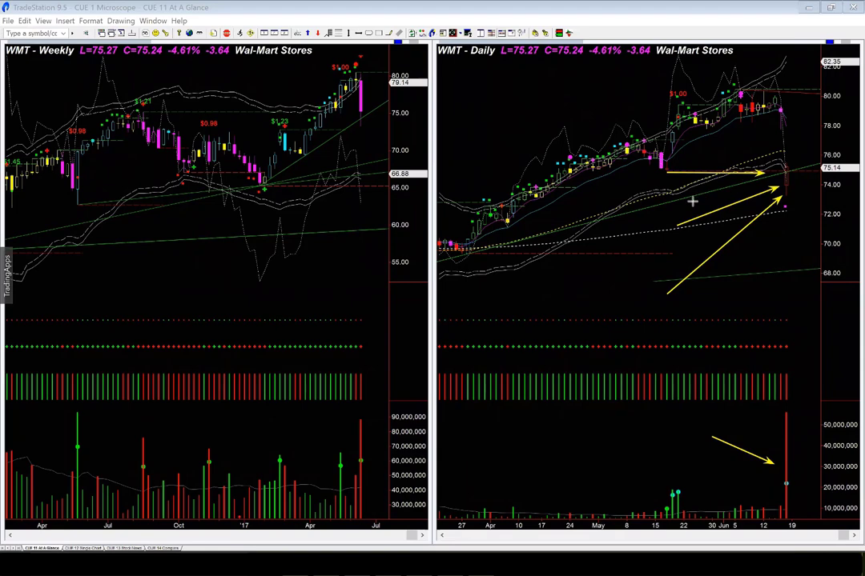
{"action": "left_click_drag", "start_coordinate": [689, 200], "coordinate": [764, 184]}
{"action": "left_click_drag", "start_coordinate": [331, 145], "coordinate": [396, 102]}
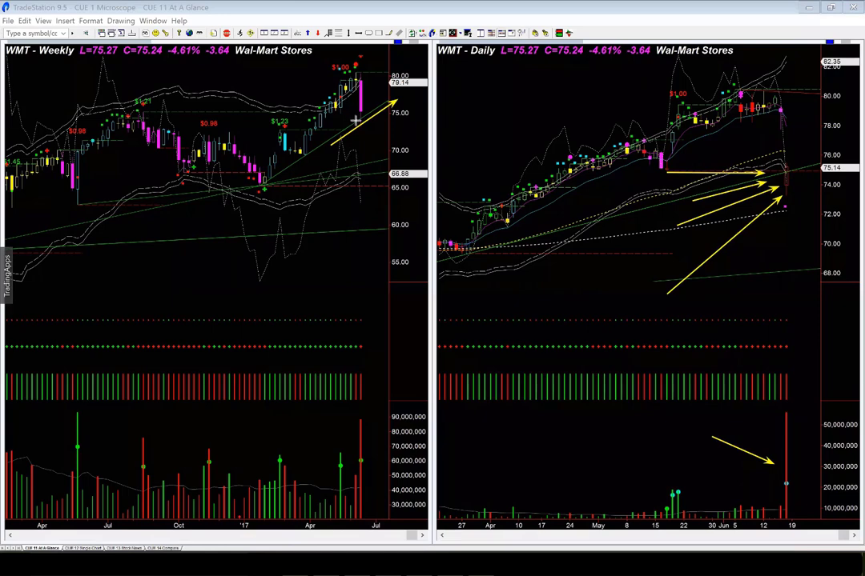
{"action": "left_click_drag", "start_coordinate": [355, 120], "coordinate": [367, 117]}
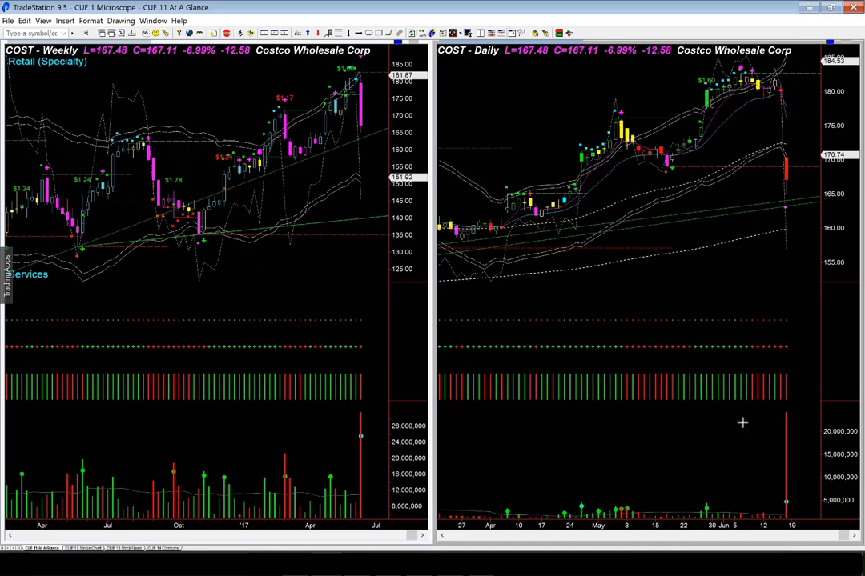
Draw arrows on the COST charts at the daily volume spike, last daily bar and rising trendlines, including the weekly one
{"action": "left_click_drag", "start_coordinate": [743, 431], "coordinate": [785, 471]}
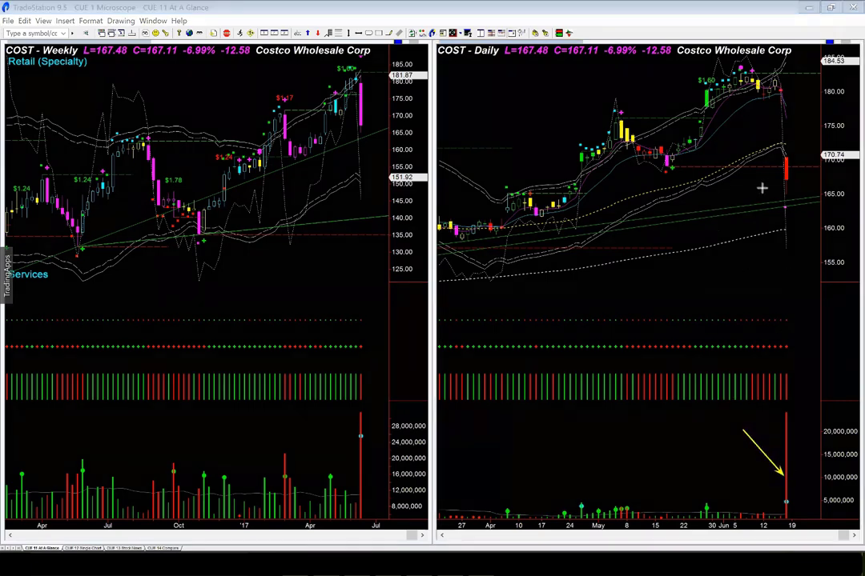
{"action": "left_click_drag", "start_coordinate": [719, 195], "coordinate": [781, 179]}
{"action": "left_click_drag", "start_coordinate": [709, 213], "coordinate": [800, 204]}
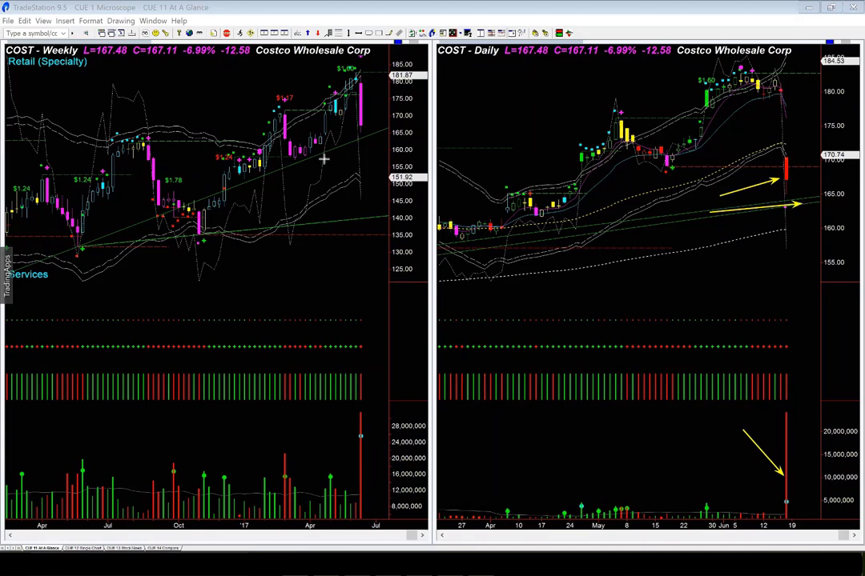
{"action": "left_click_drag", "start_coordinate": [320, 160], "coordinate": [396, 131]}
{"action": "left_click_drag", "start_coordinate": [749, 220], "coordinate": [801, 181]}
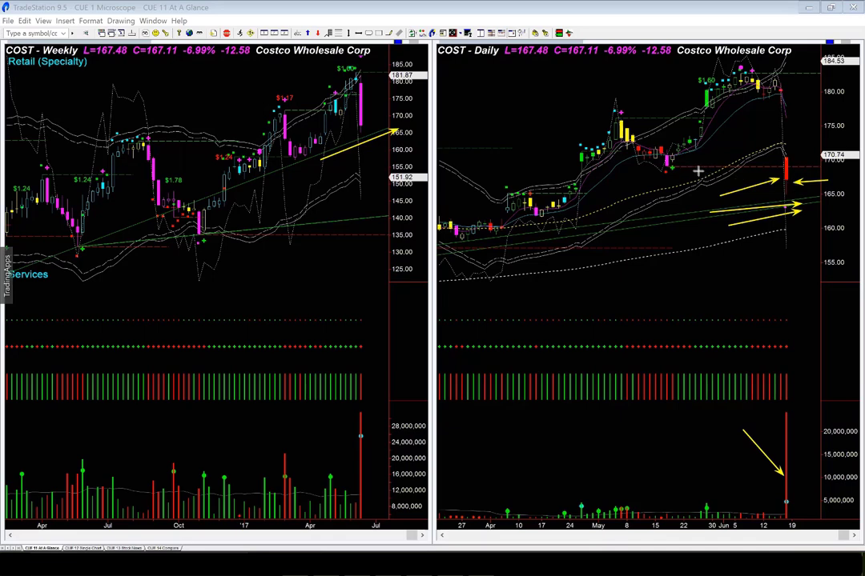
Mark COST's horizontal support and the area around the last daily bar with arrows, and clear all annotations
{"action": "left_click_drag", "start_coordinate": [687, 171], "coordinate": [783, 185]}
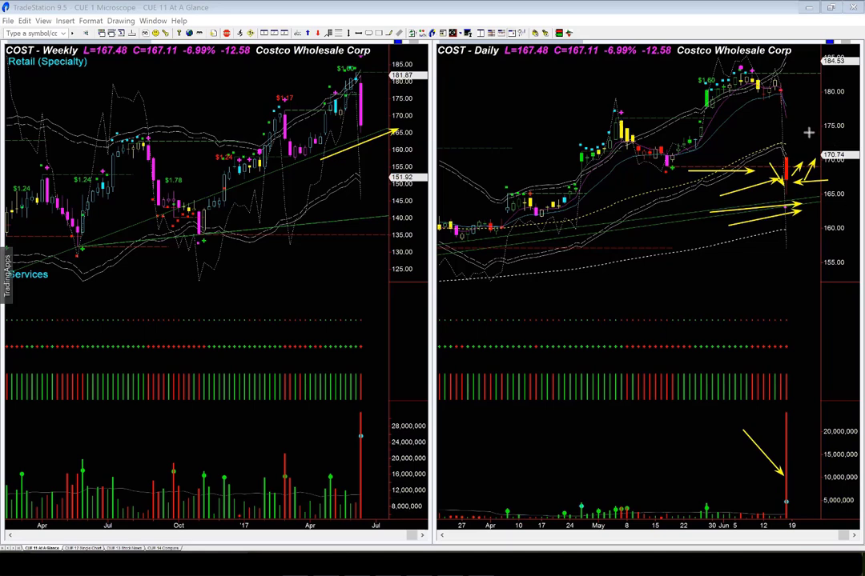
{"action": "left_click_drag", "start_coordinate": [805, 136], "coordinate": [788, 152]}
{"action": "key", "text": "Escape"}
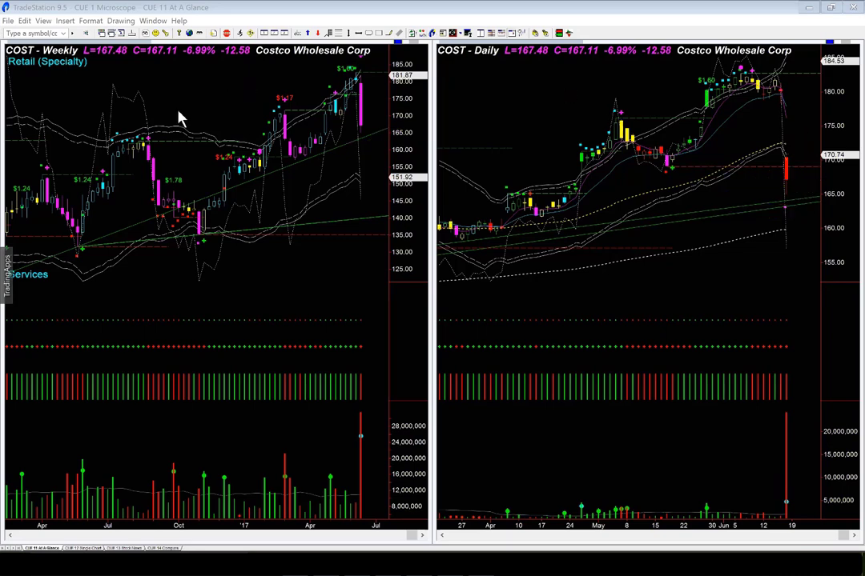
Chart KR and draw arrows to the last daily bar and to the daily price levels
{"action": "type", "text": "KR"}
{"action": "key", "text": "Return"}
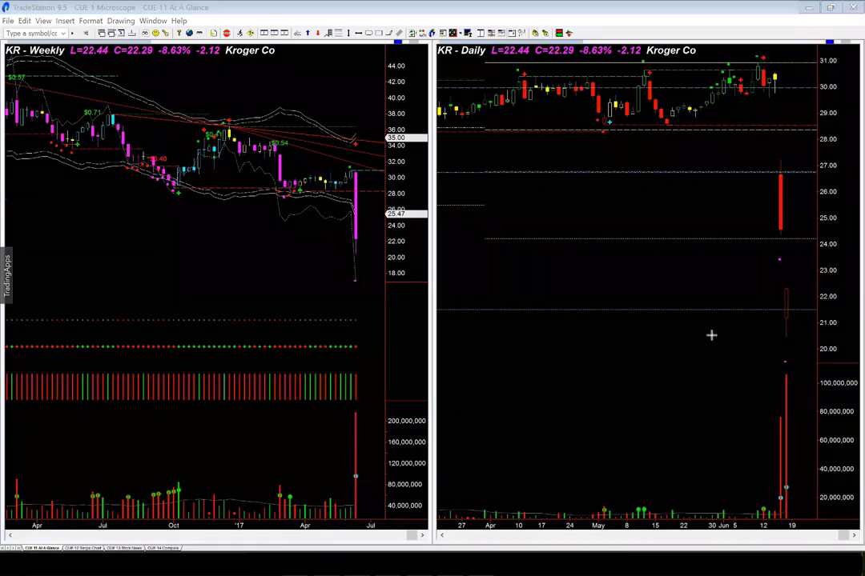
{"action": "mouse_move", "coordinate": [664, 338]}
{"action": "left_mouse_down"}
{"action": "mouse_move", "coordinate": [774, 310]}
{"action": "mouse_move", "coordinate": [783, 337]}
{"action": "left_mouse_up"}
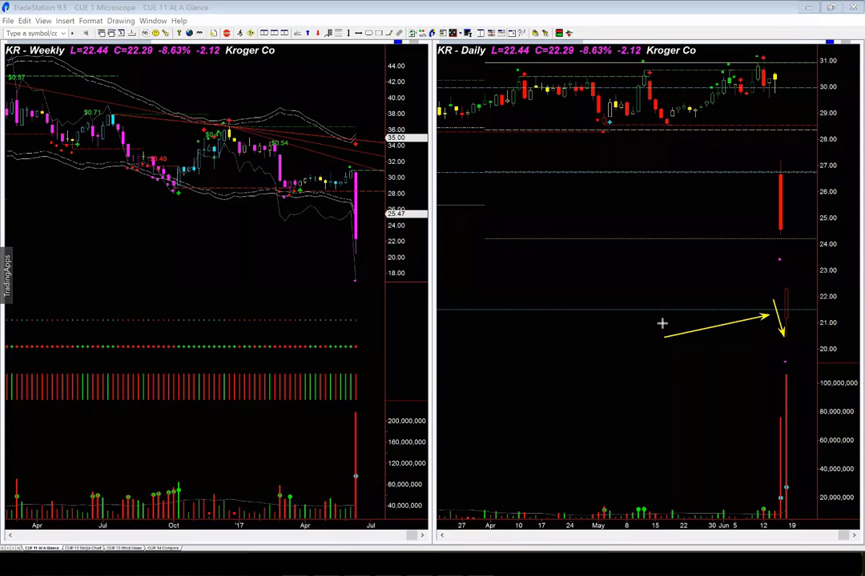
{"action": "left_click_drag", "start_coordinate": [635, 113], "coordinate": [658, 97]}
{"action": "left_click_drag", "start_coordinate": [626, 193], "coordinate": [644, 180]}
{"action": "left_click_drag", "start_coordinate": [612, 335], "coordinate": [638, 316]}
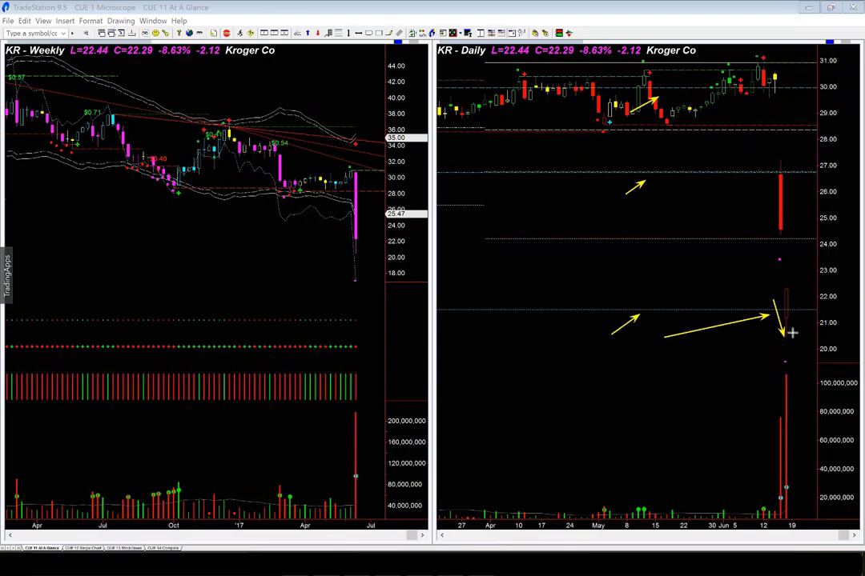
Draw an upward arrow beside KR's last daily bar and arrows to its last two volume spikes
{"action": "left_click_drag", "start_coordinate": [791, 333], "coordinate": [803, 301]}
{"action": "left_click_drag", "start_coordinate": [718, 424], "coordinate": [743, 439]}
{"action": "left_click_drag", "start_coordinate": [768, 394], "coordinate": [781, 411]}
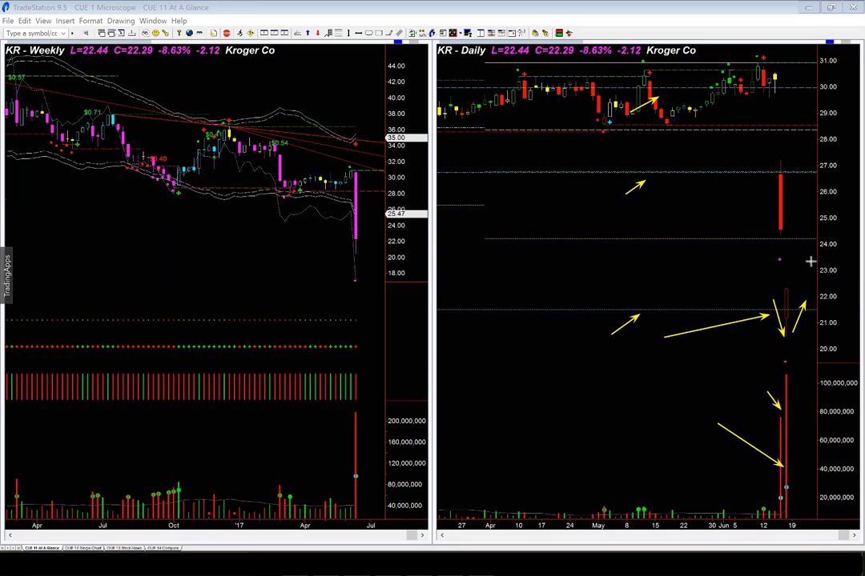
Draw a downward arrow toward KR's last daily bar and clear all annotations
{"action": "left_click_drag", "start_coordinate": [810, 261], "coordinate": [791, 306]}
{"action": "key", "text": "Escape"}
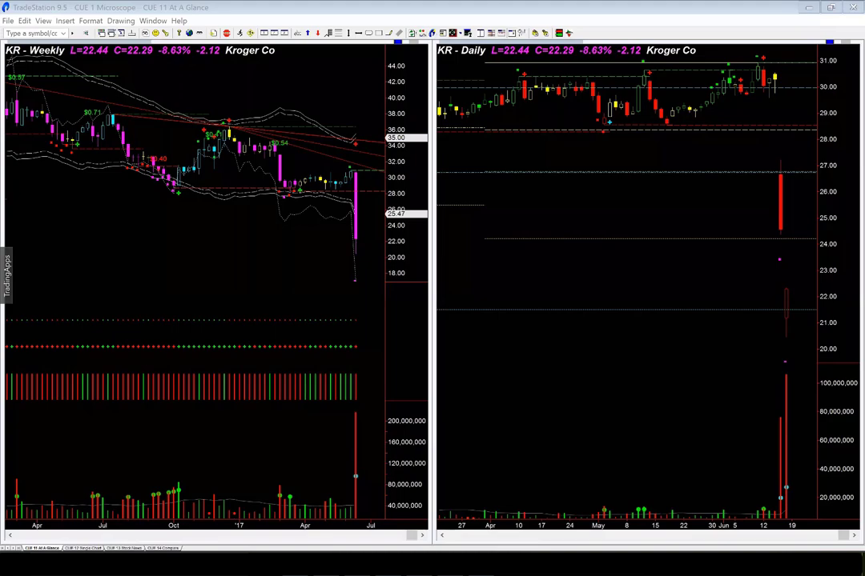
Switch to the worst-performing industries image in Photos and underline the Food Retailers and WMT, COST, KR text with arrows
{"action": "key", "text": "alt+Tab"}
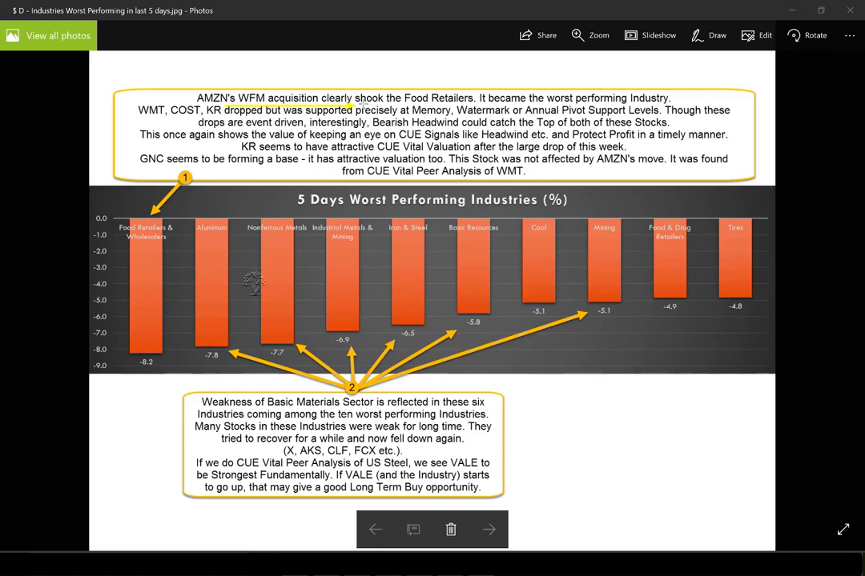
{"action": "left_click_drag", "start_coordinate": [362, 103], "coordinate": [431, 102]}
{"action": "left_click_drag", "start_coordinate": [161, 115], "coordinate": [253, 114]}
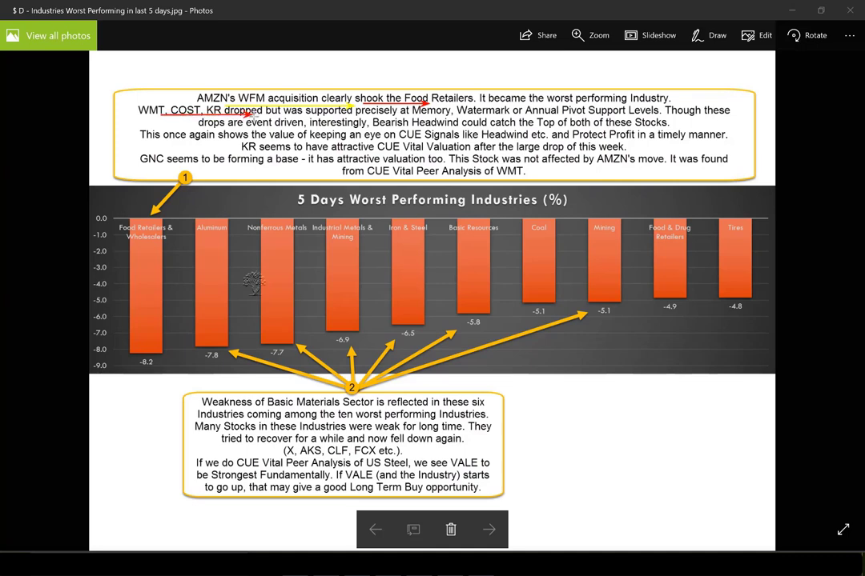
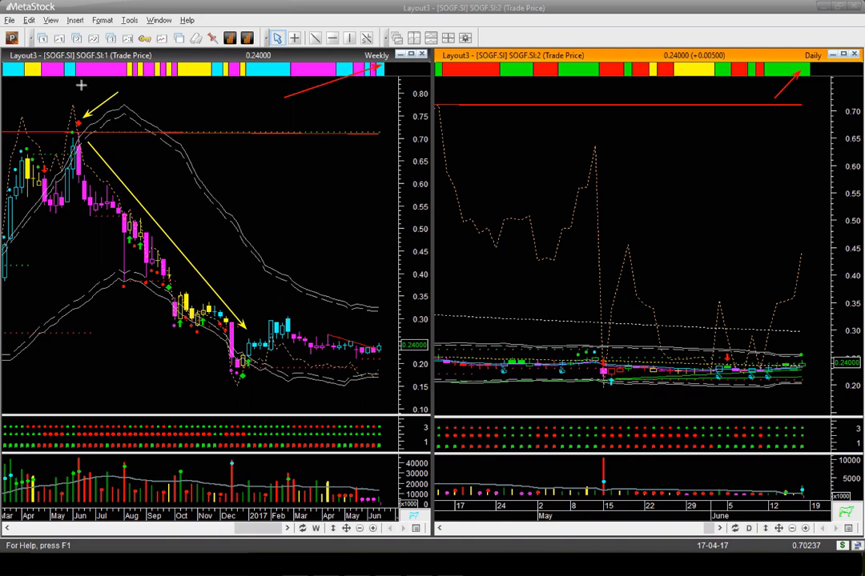
Draw arrows on SOGF.SI's weekly chart at the June 2016 peak, at the December low and along the base after it
{"action": "left_click_drag", "start_coordinate": [80, 86], "coordinate": [76, 116]}
{"action": "left_click_drag", "start_coordinate": [27, 254], "coordinate": [82, 200]}
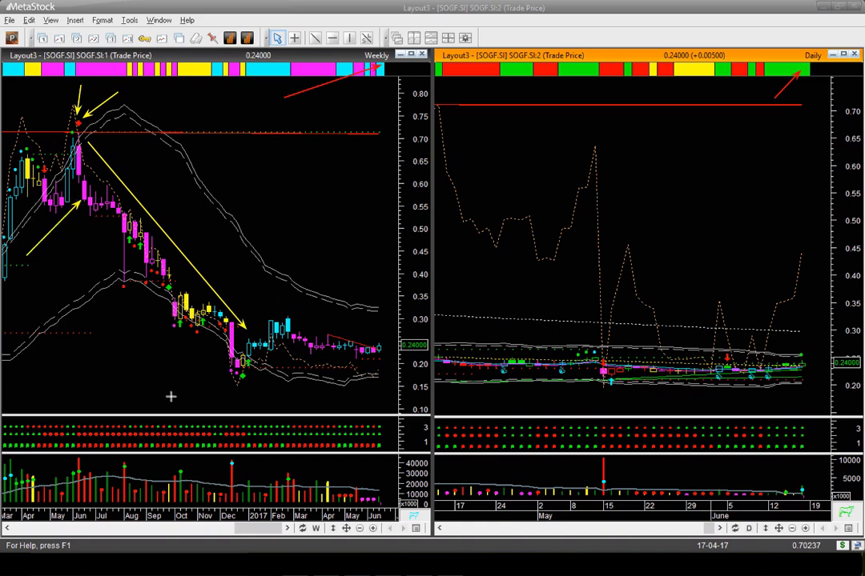
{"action": "mouse_move", "coordinate": [185, 400]}
{"action": "left_mouse_down"}
{"action": "mouse_move", "coordinate": [236, 383]}
{"action": "mouse_move", "coordinate": [248, 416]}
{"action": "mouse_move", "coordinate": [244, 502]}
{"action": "left_mouse_up"}
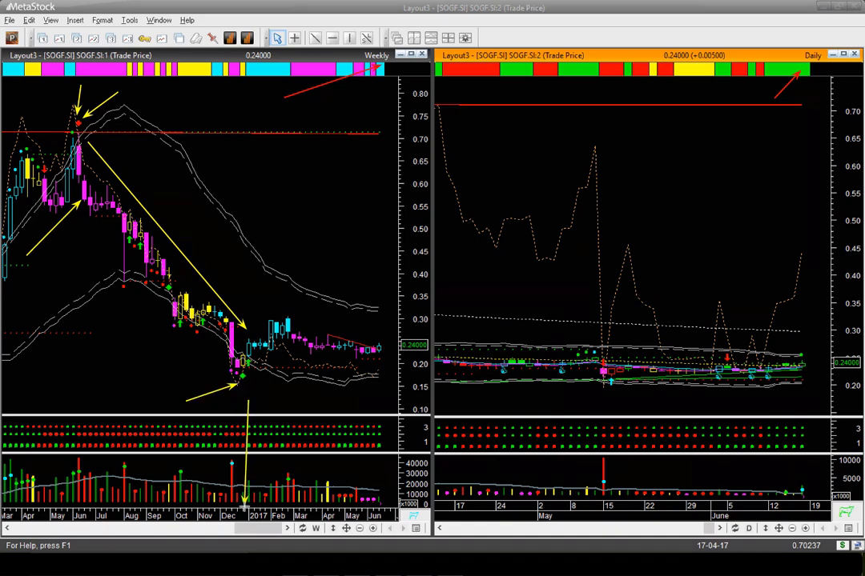
{"action": "left_click_drag", "start_coordinate": [286, 399], "coordinate": [246, 382]}
{"action": "left_click_drag", "start_coordinate": [249, 373], "coordinate": [364, 373]}
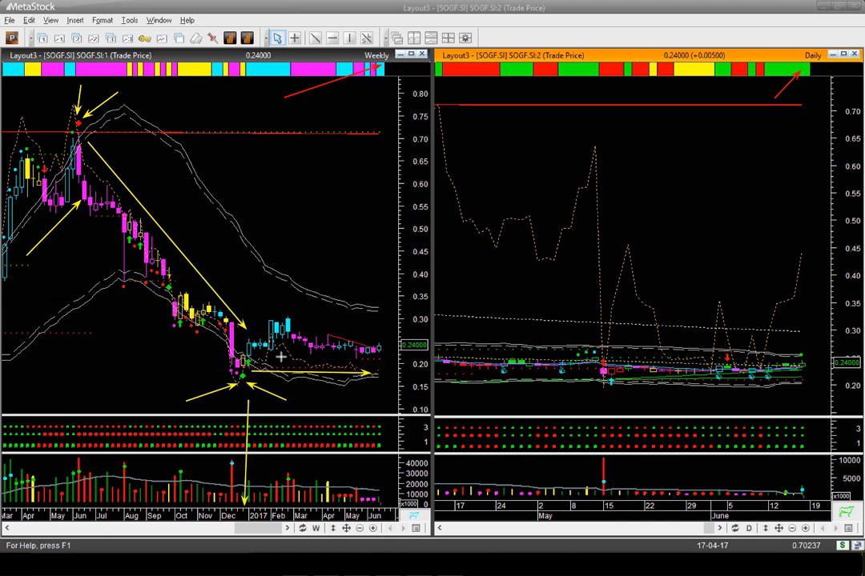
{"action": "left_click_drag", "start_coordinate": [280, 357], "coordinate": [354, 357]}
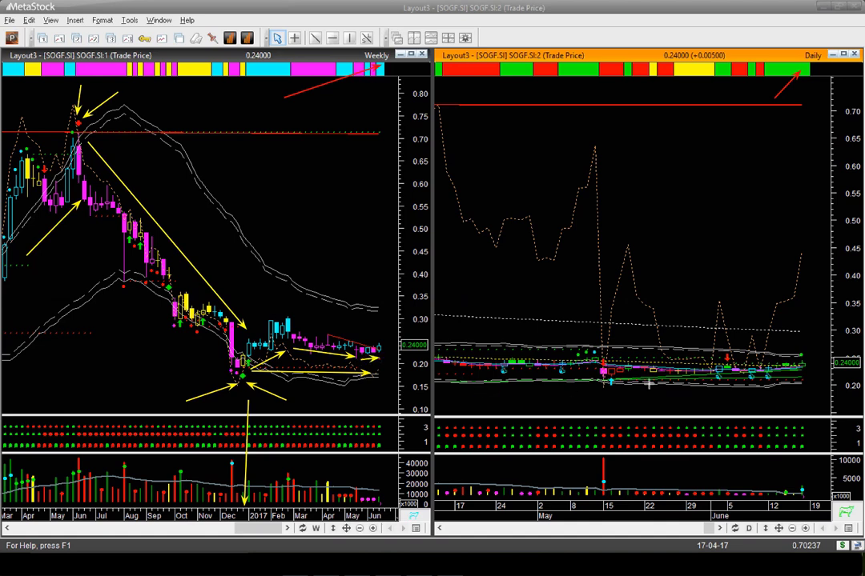
Draw arrows along SOGF.SI's daily support, at its June lows and under the latest indicator dots, and clear all annotations
{"action": "left_click_drag", "start_coordinate": [479, 391], "coordinate": [805, 380]}
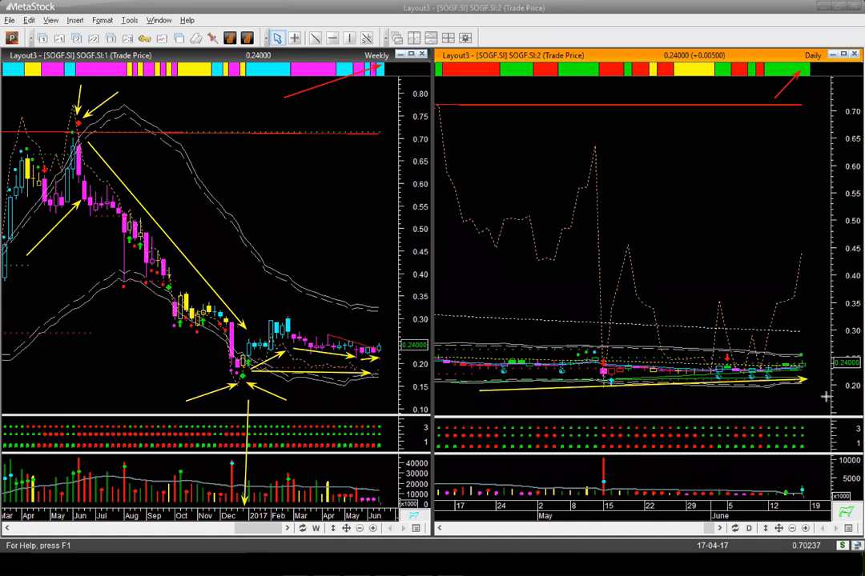
{"action": "mouse_move", "coordinate": [684, 401]}
{"action": "left_mouse_down"}
{"action": "mouse_move", "coordinate": [709, 384]}
{"action": "mouse_move", "coordinate": [766, 387]}
{"action": "left_mouse_up"}
{"action": "left_click_drag", "start_coordinate": [705, 451], "coordinate": [805, 447]}
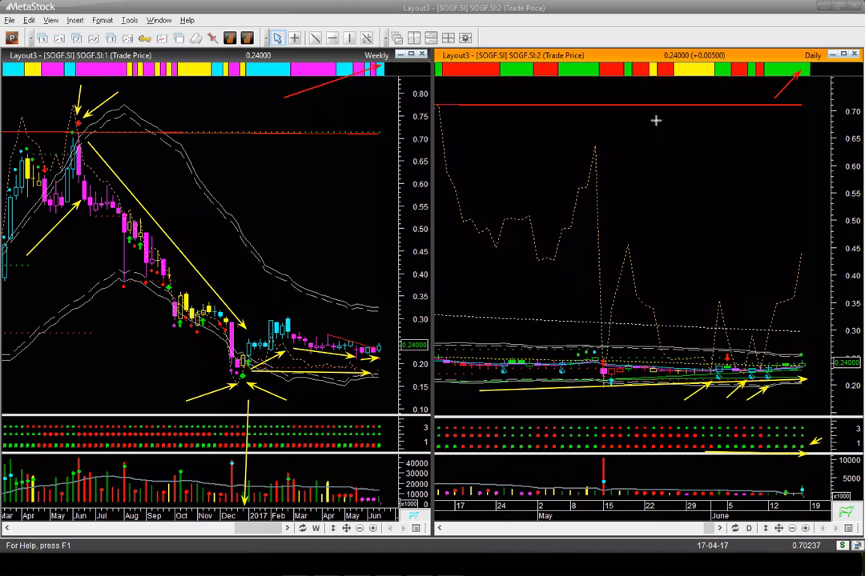
{"action": "key", "text": "Escape"}
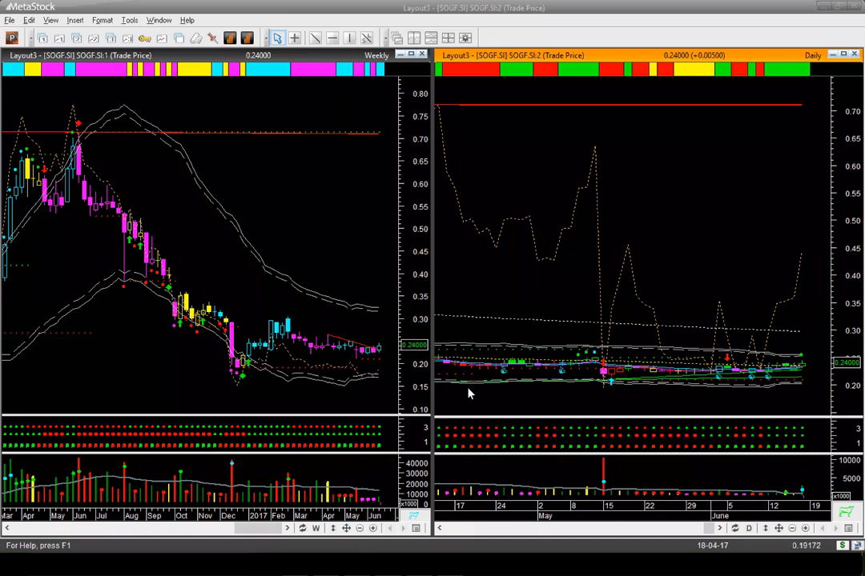
Switch to the CUE Vital workbook in Excel and set the analysed stock in cell B1 to SOGF.SI
{"action": "key", "text": "alt+Tab"}
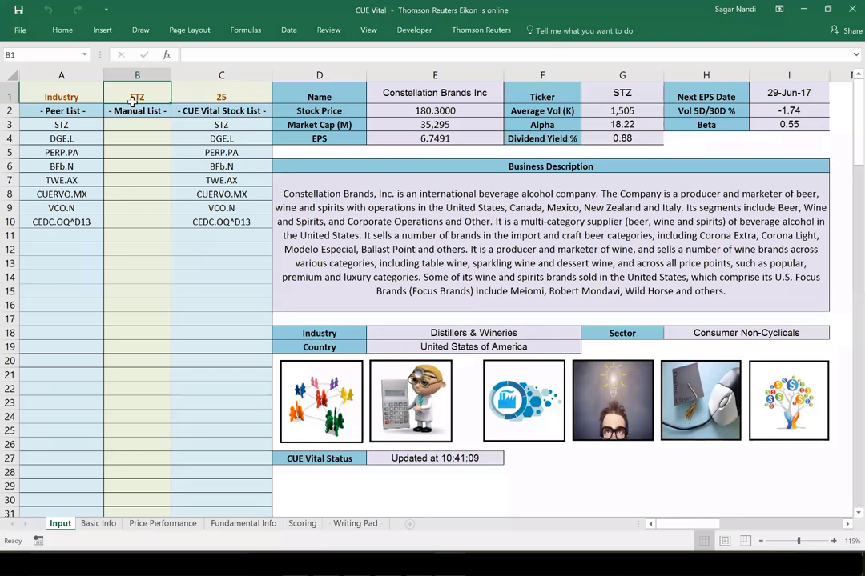
{"action": "type", "text": "SOGEFI"}
{"action": "key", "text": "Return"}
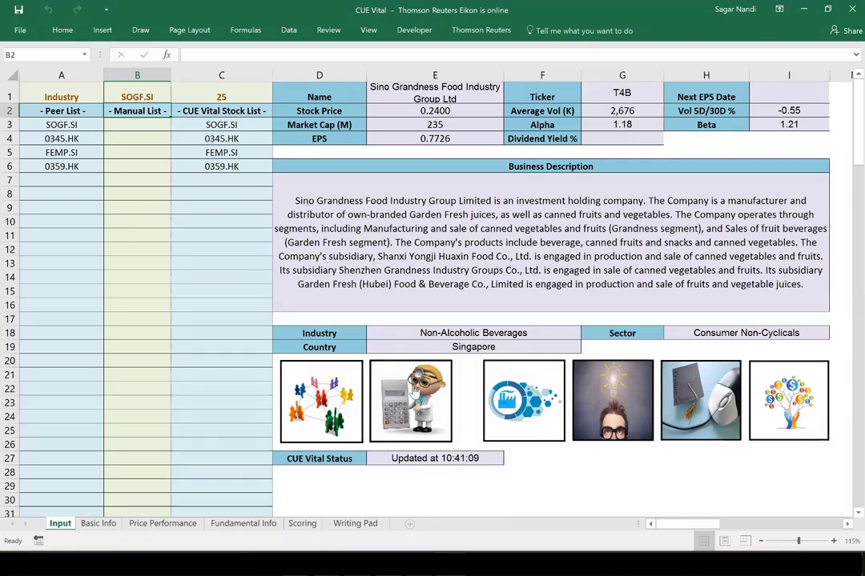
Run the peer calculation, review the Scoring sheet for SOGF.SI's peers, and return to the Input sheet
{"action": "left_click", "coordinate": [425, 403]}
{"action": "left_click", "coordinate": [303, 524]}
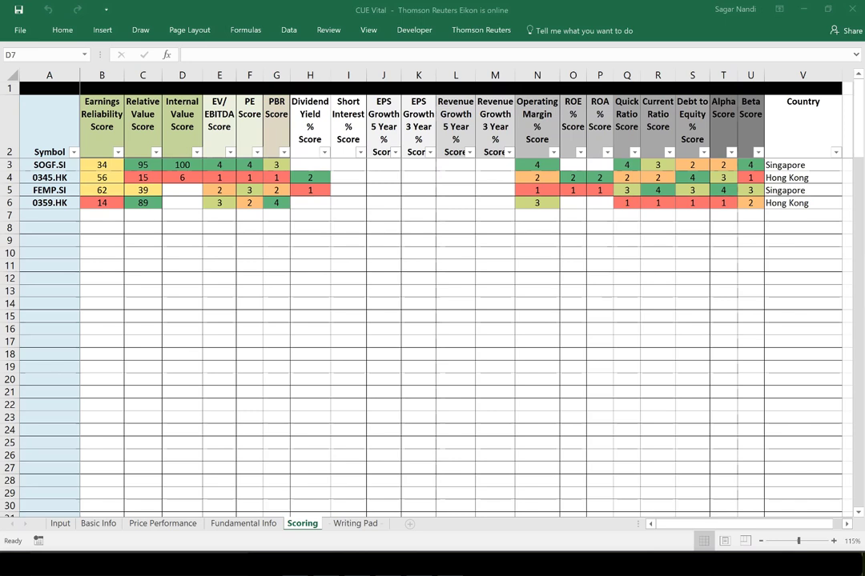
{"action": "left_click", "coordinate": [60, 524]}
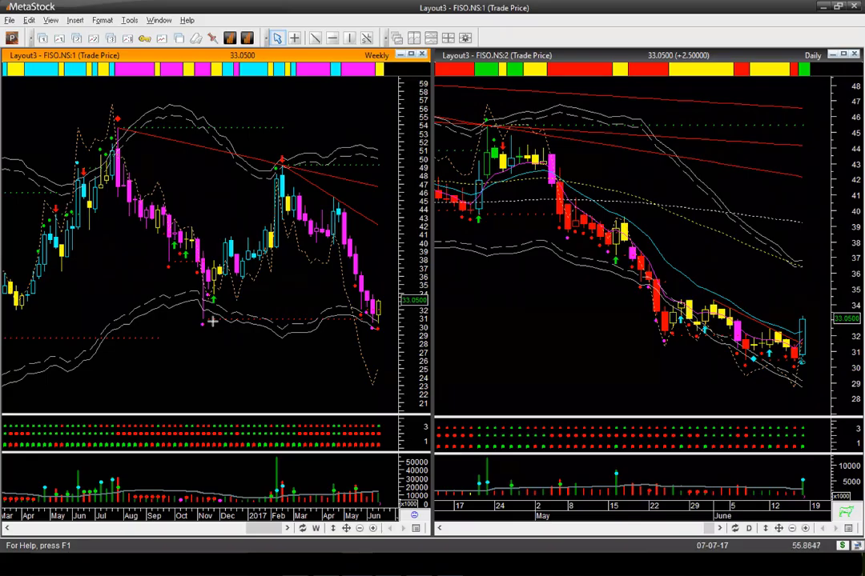
Draw arrows on FISO.NS's weekly chart along the November support, the rise and fall after it, and at the last bars
{"action": "left_click_drag", "start_coordinate": [212, 321], "coordinate": [350, 320]}
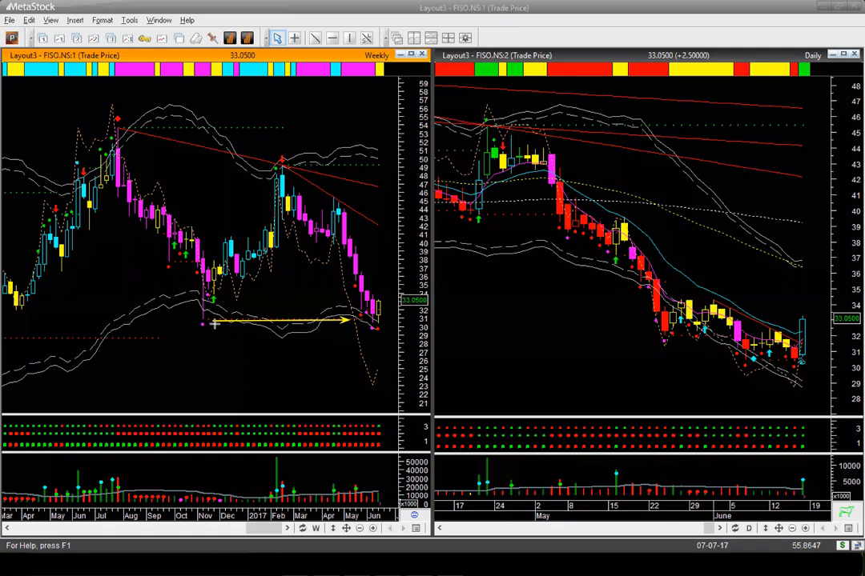
{"action": "left_click_drag", "start_coordinate": [213, 324], "coordinate": [335, 327]}
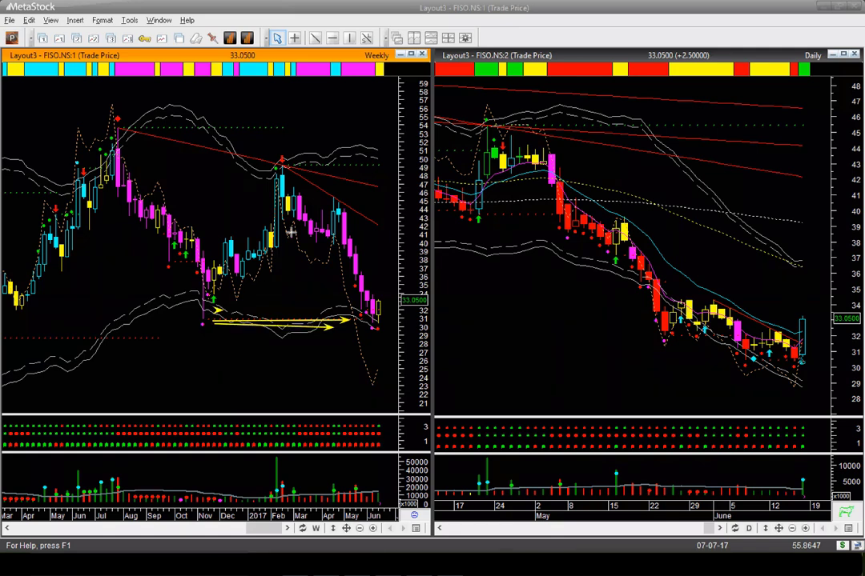
{"action": "mouse_move", "coordinate": [213, 308]}
{"action": "left_mouse_down"}
{"action": "mouse_move", "coordinate": [290, 231]}
{"action": "mouse_move", "coordinate": [373, 328]}
{"action": "mouse_move", "coordinate": [367, 346]}
{"action": "mouse_move", "coordinate": [395, 270]}
{"action": "left_mouse_up"}
{"action": "left_click", "coordinate": [383, 342]}
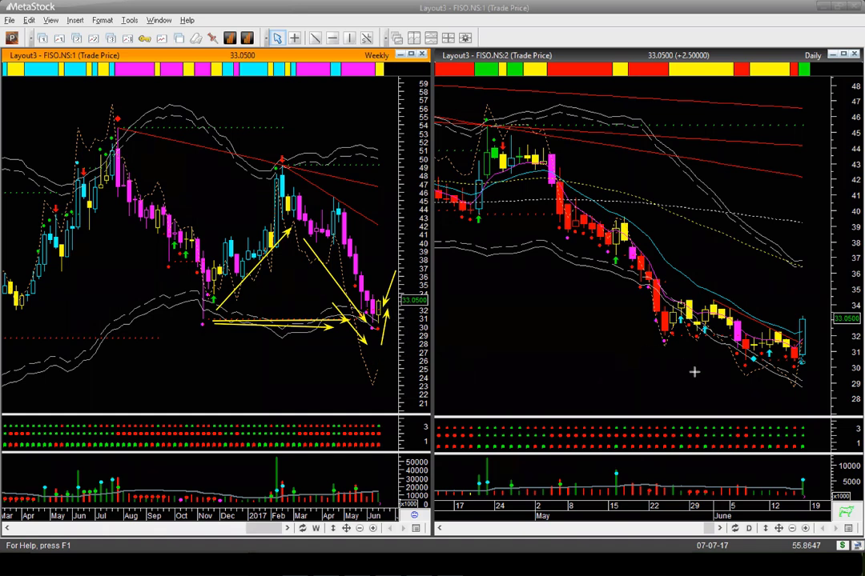
Mark FISO.NS's last daily volume spike, its last daily bar and the recent daily lows with arrows
{"action": "left_click_drag", "start_coordinate": [757, 467], "coordinate": [799, 481]}
{"action": "left_click_drag", "start_coordinate": [834, 369], "coordinate": [813, 349]}
{"action": "left_click_drag", "start_coordinate": [822, 393], "coordinate": [800, 370]}
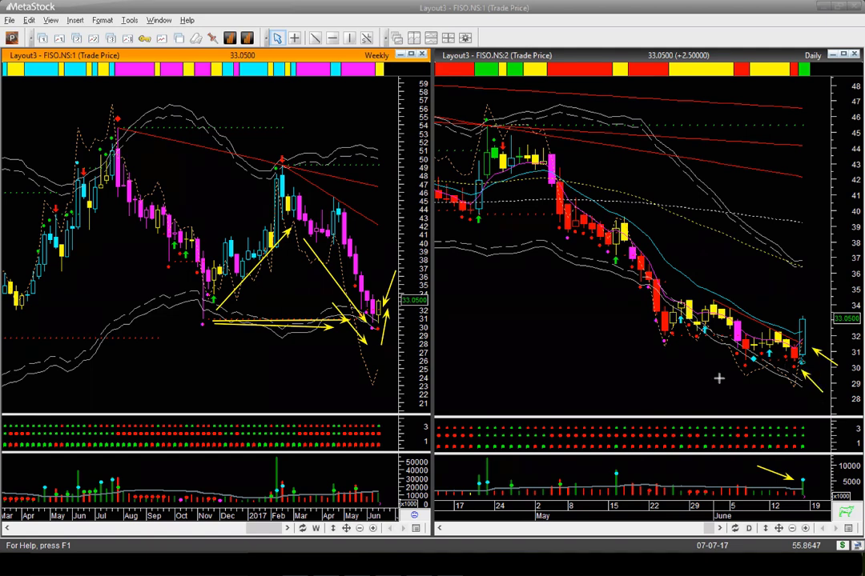
{"action": "left_click_drag", "start_coordinate": [702, 383], "coordinate": [750, 363]}
{"action": "left_click_drag", "start_coordinate": [768, 391], "coordinate": [799, 365]}
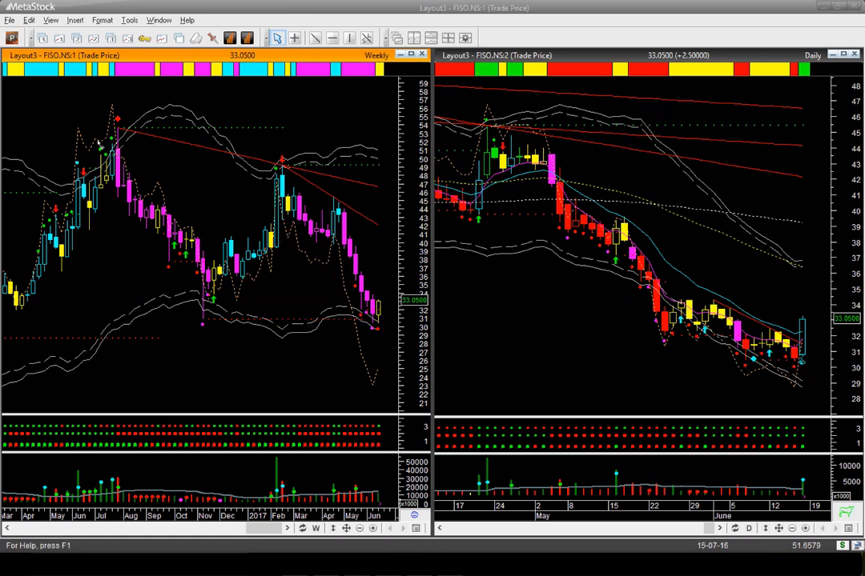
Switch to the browser, open the Superior Profit community and read the SLR (Silverlake Resources, Australia) near Buy Point post
{"action": "mouse_move", "coordinate": [98, 142]}
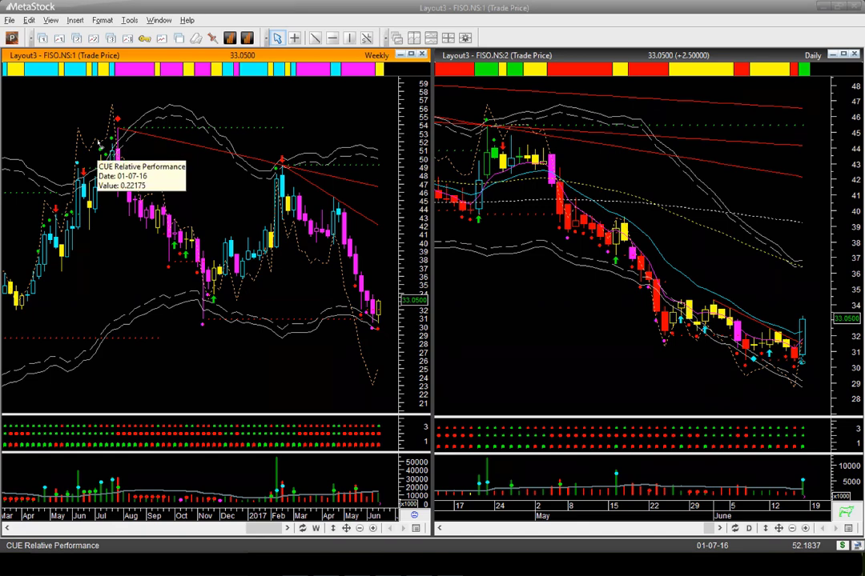
{"action": "left_click", "coordinate": [34, 106]}
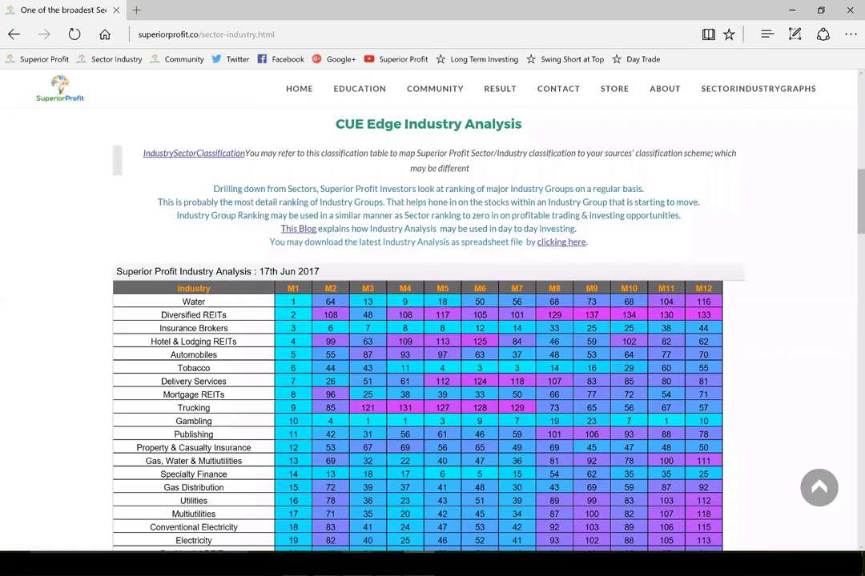
{"action": "left_click", "coordinate": [184, 59]}
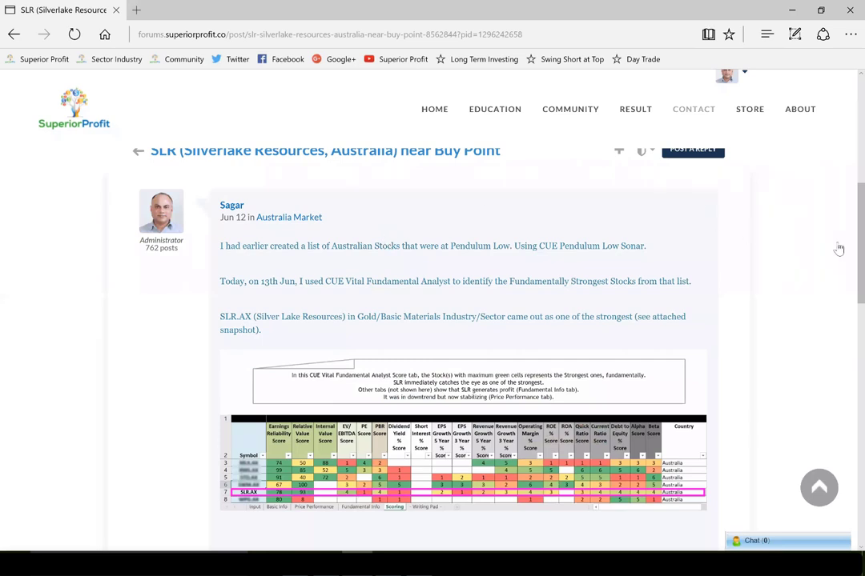
{"action": "scroll", "coordinate": [843, 255], "scroll_direction": "up", "scroll_amount": 1}
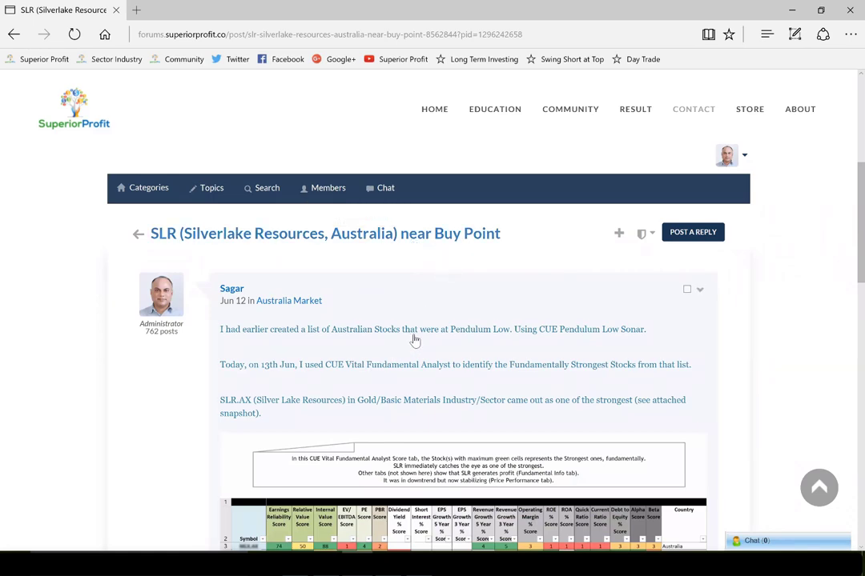
{"action": "scroll", "coordinate": [569, 337], "scroll_direction": "down", "scroll_amount": 5}
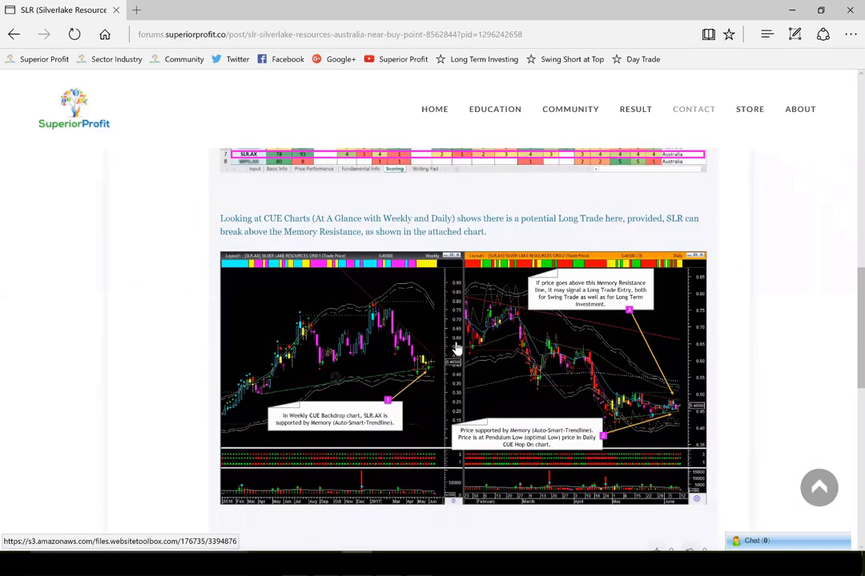
View the SLR post's weekly and daily chart image enlarged, followed by its scoring snapshot, and close the viewer
{"action": "left_click", "coordinate": [456, 349]}
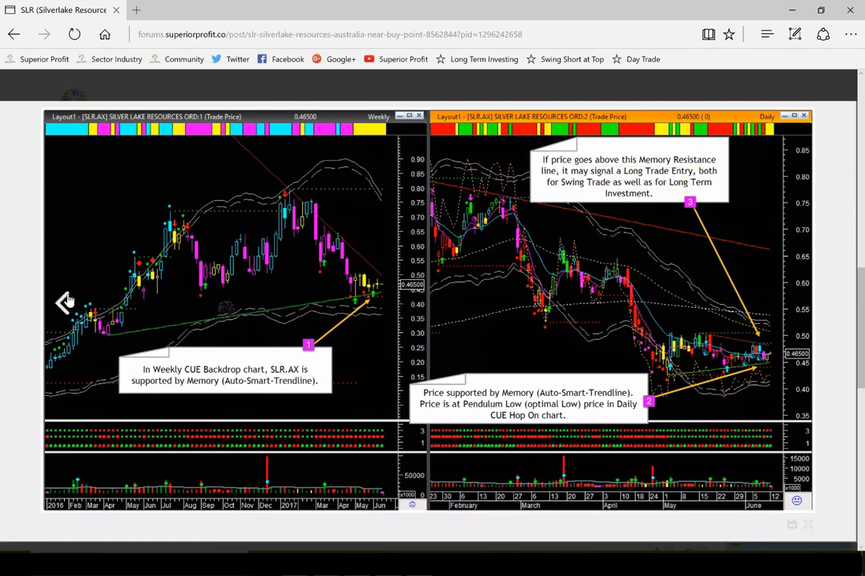
{"action": "left_click", "coordinate": [56, 256]}
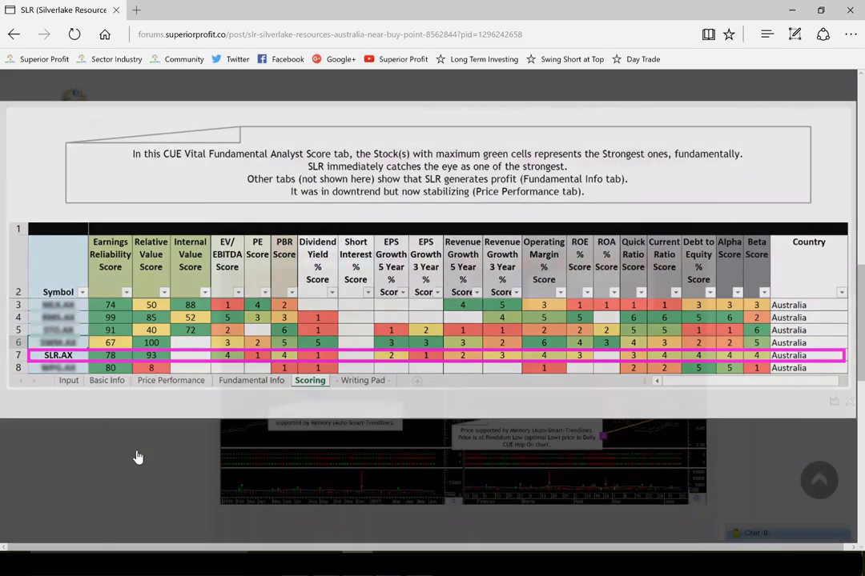
{"action": "left_click", "coordinate": [136, 457]}
Open the Superior Profit Sector & Industry page and review the sector and industry ranking tables of 17th Jun 2017
{"action": "left_click", "coordinate": [108, 109]}
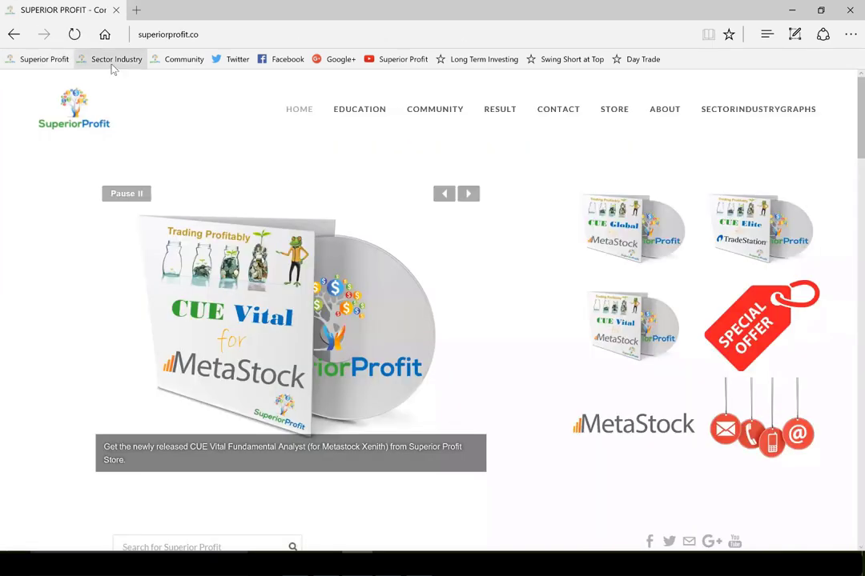
{"action": "left_click", "coordinate": [112, 60]}
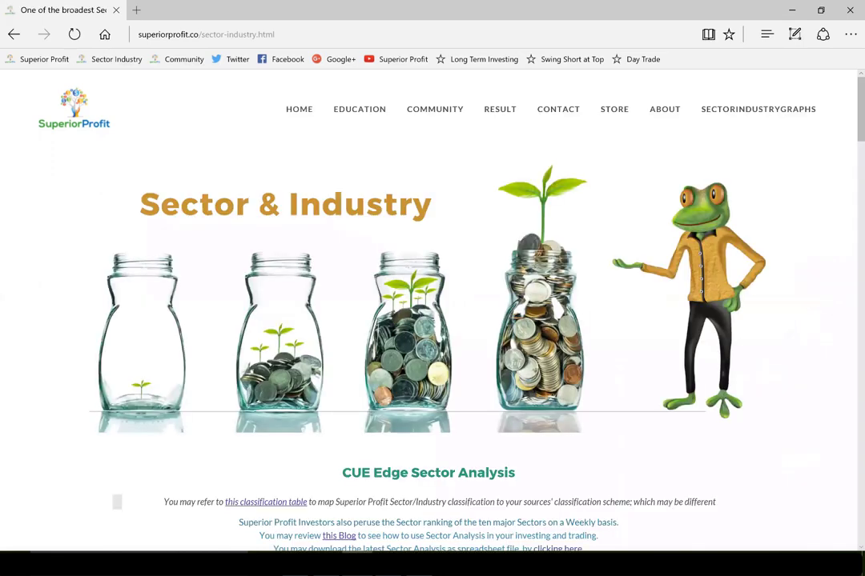
{"action": "scroll", "coordinate": [847, 171], "scroll_direction": "down", "scroll_amount": 4}
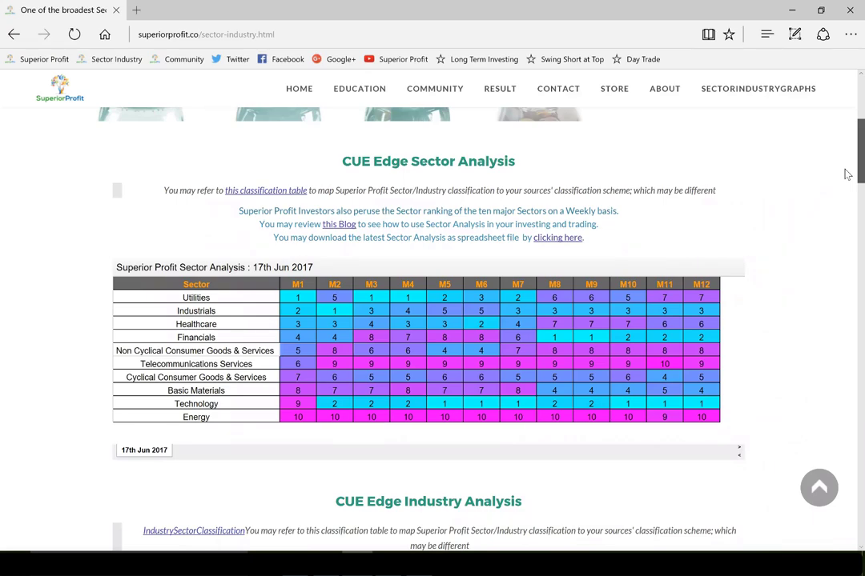
{"action": "scroll", "coordinate": [847, 243], "scroll_direction": "down", "scroll_amount": 8}
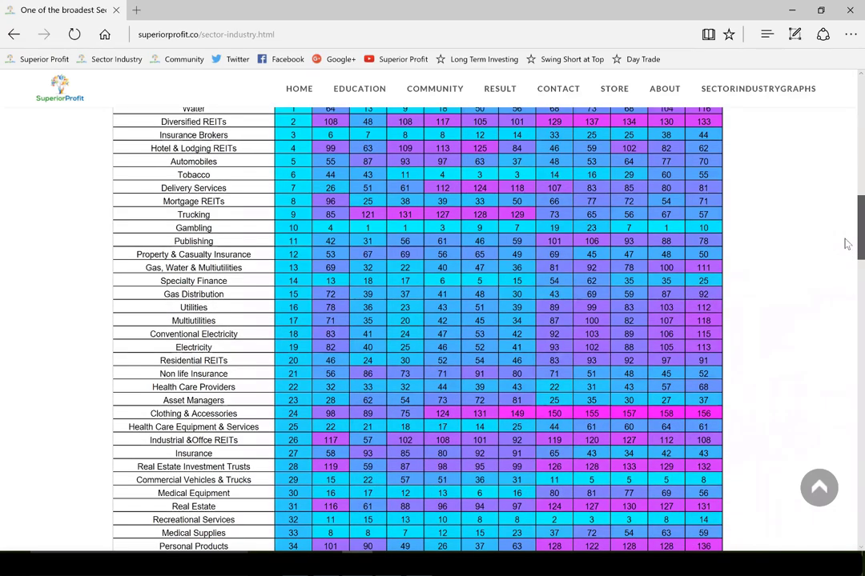
{"action": "scroll", "coordinate": [847, 243], "scroll_direction": "up", "scroll_amount": 3}
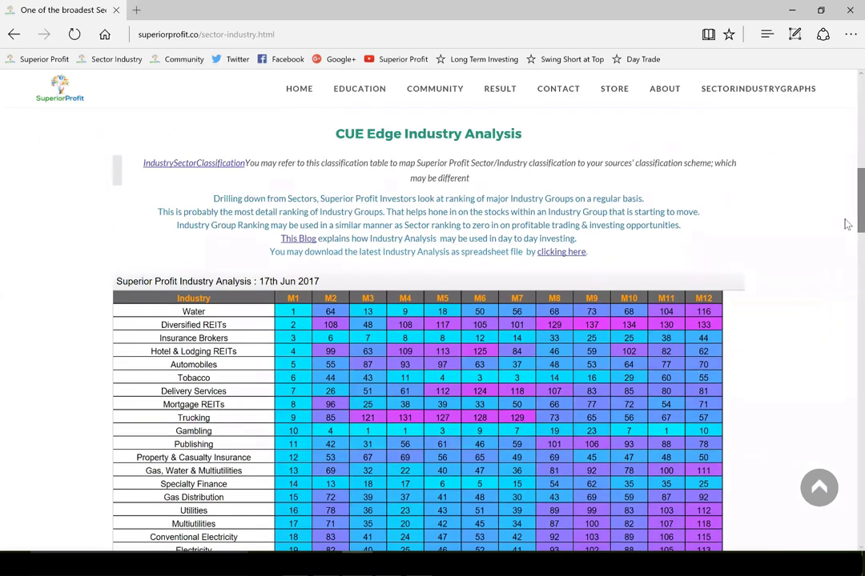